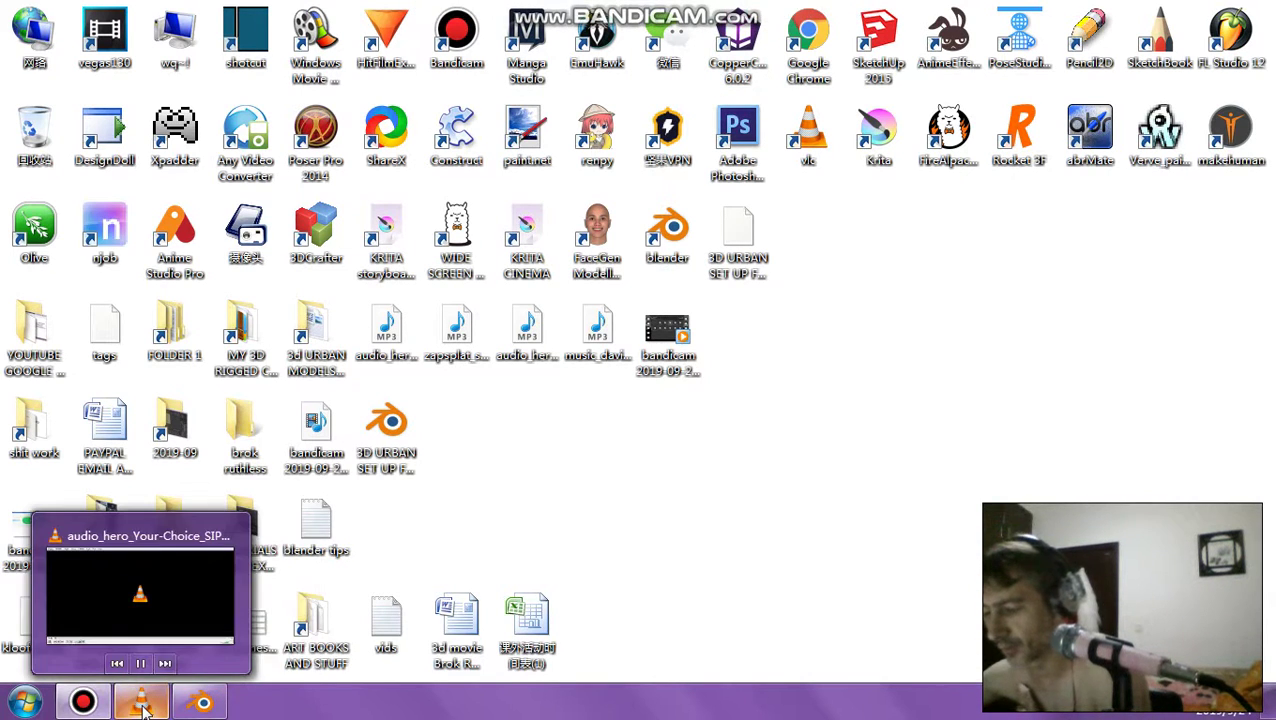
Check the contents of the 3D PROPS (WINDOWS, DOORS AND MORE) folder on the desktop, then close it.
left_click(182, 705)
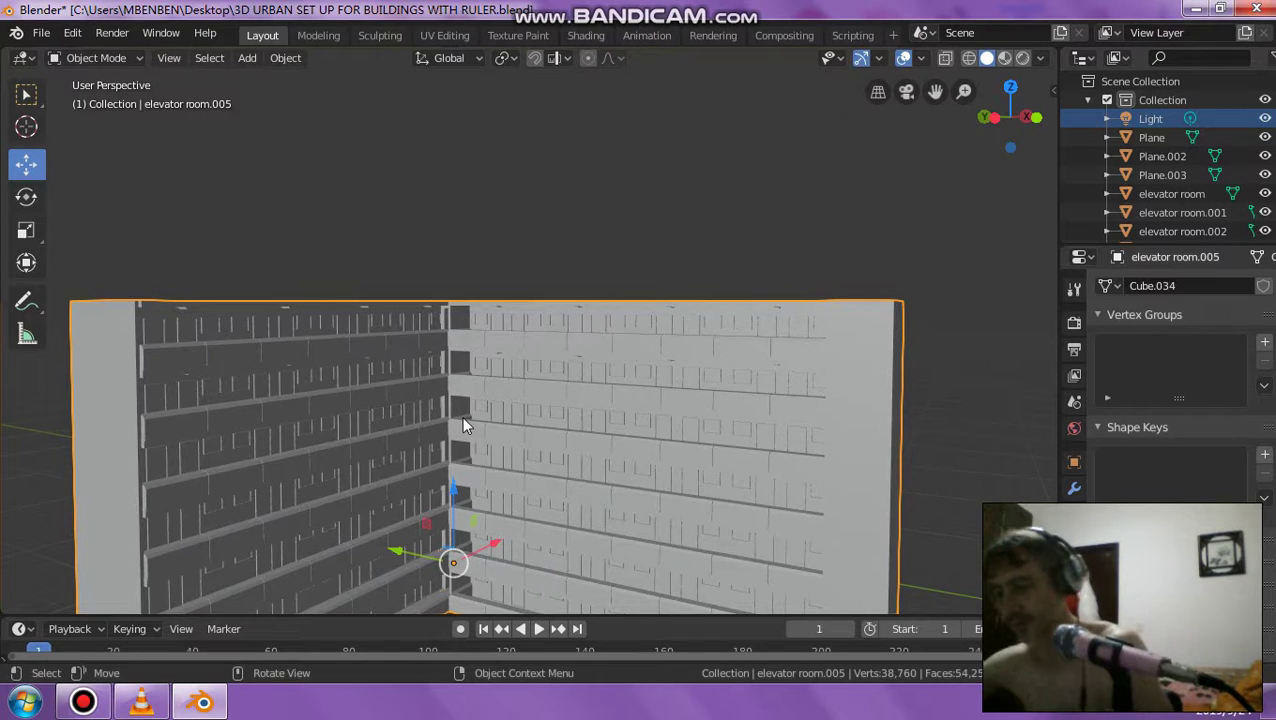
middle_click_drag(461, 415, 466, 243)
left_click(1196, 8)
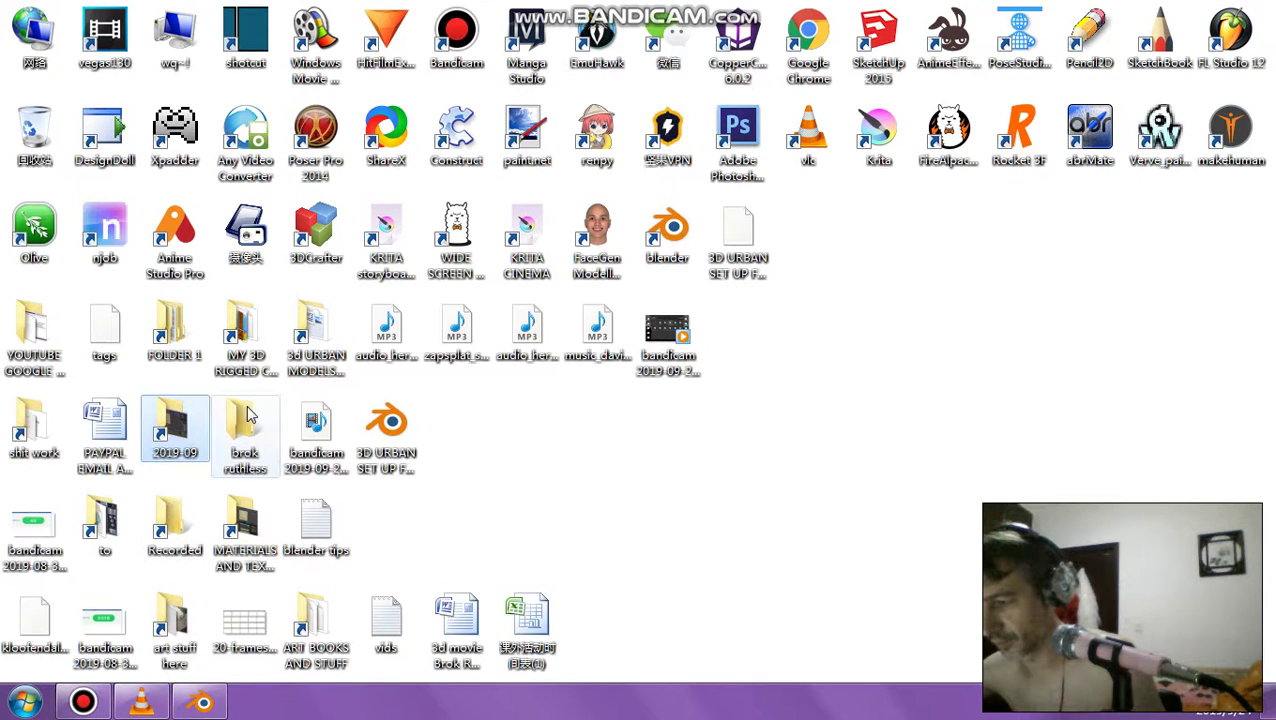
double_click(292, 368)
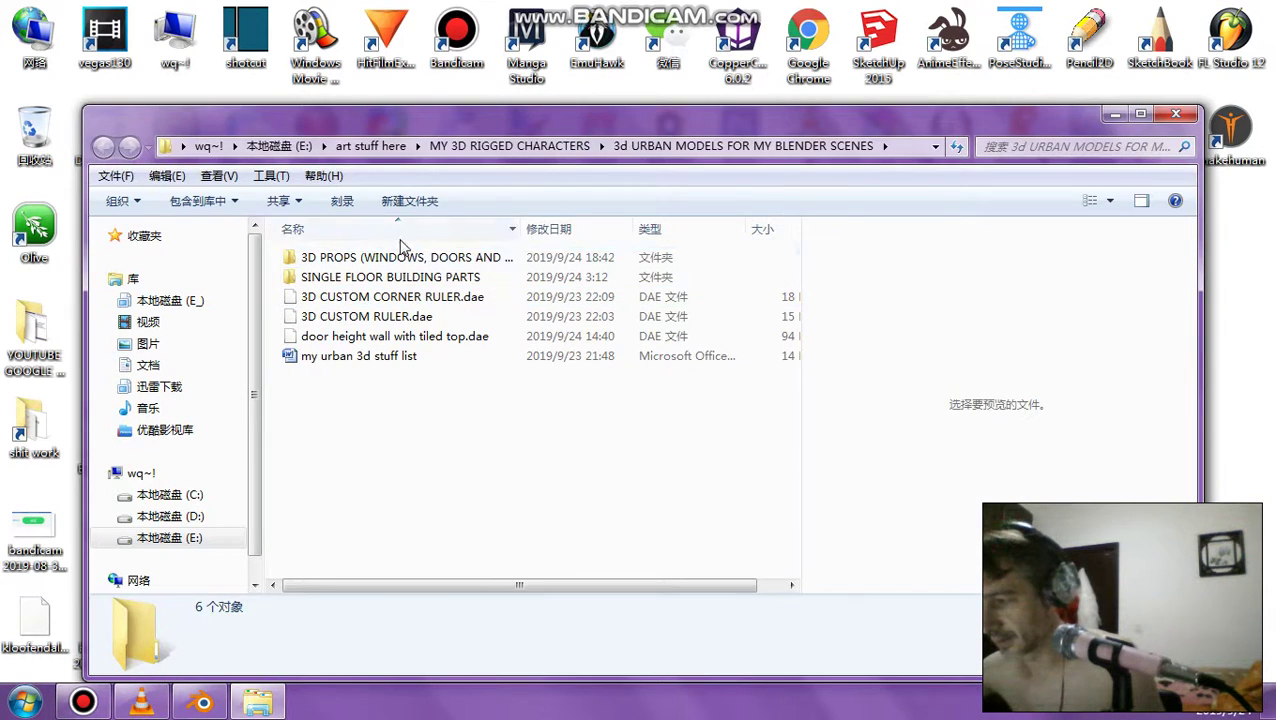
left_click(400, 258)
double_click(400, 258)
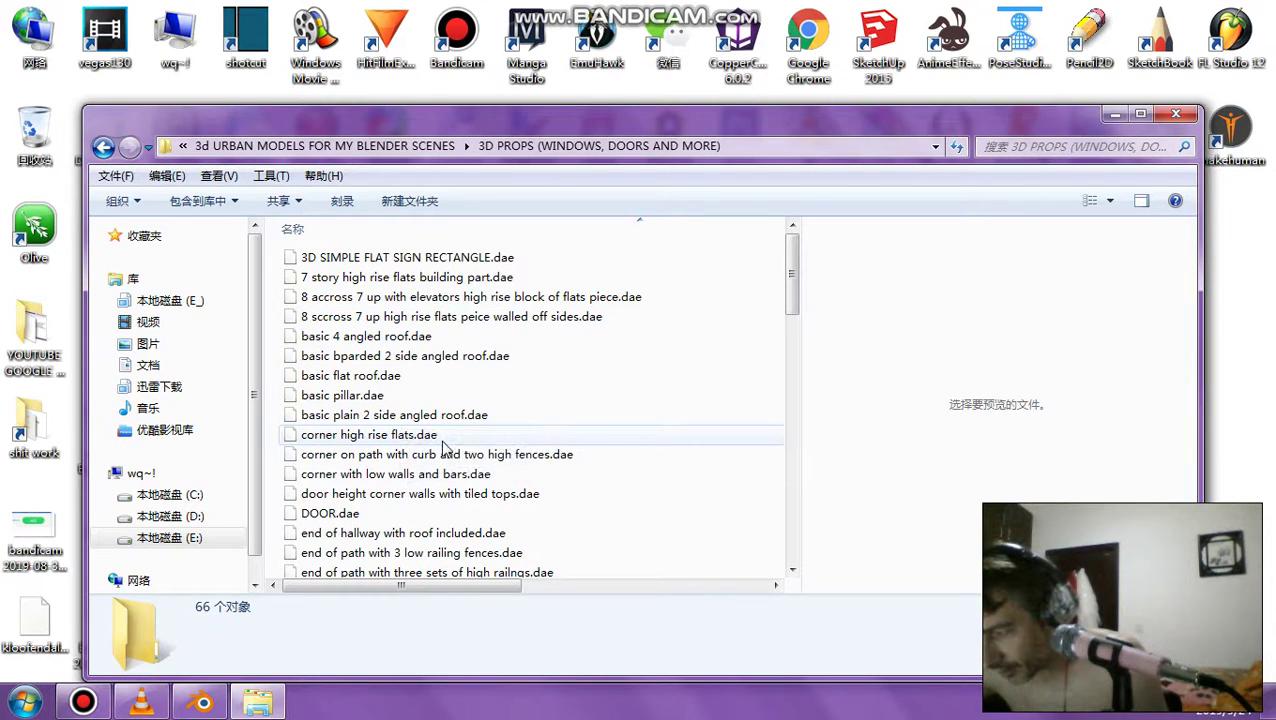
left_click(1174, 116)
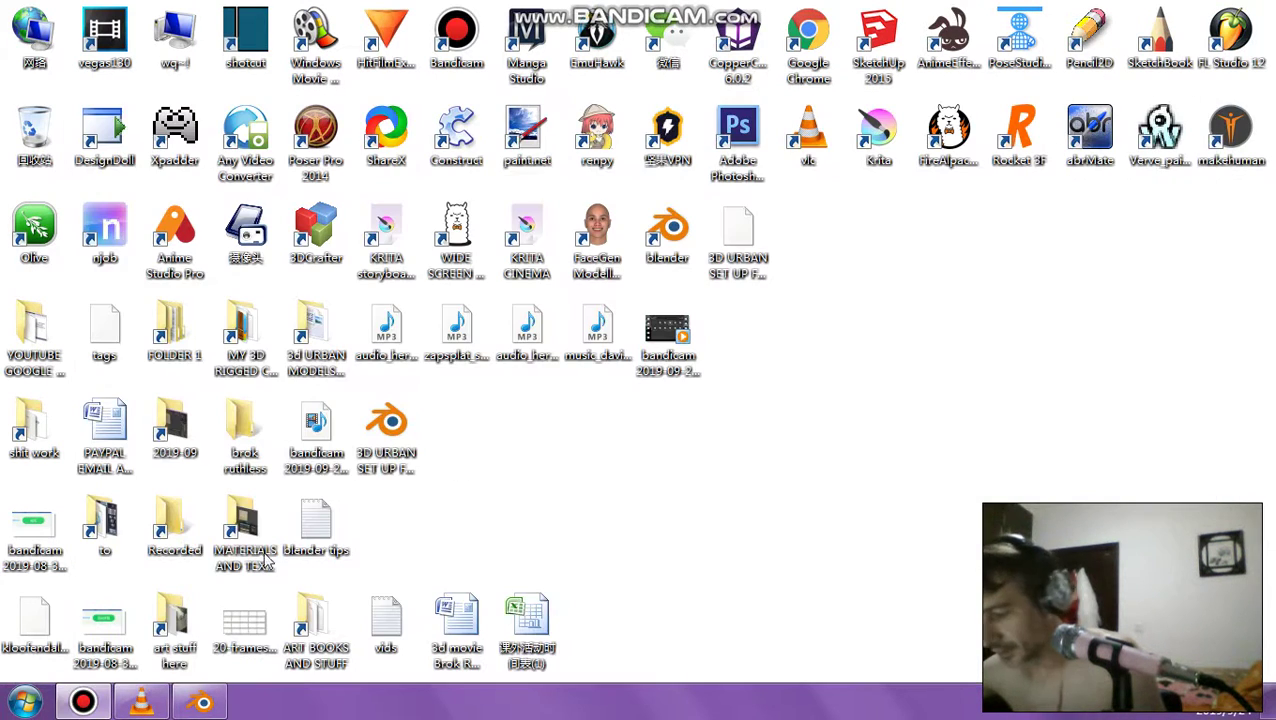
Delete the loose L-shaped corner piece.
left_click(205, 705)
scroll(568, 456, "down", 2)
scroll(592, 458, "down", 3)
middle_click_drag(592, 458, 537, 397)
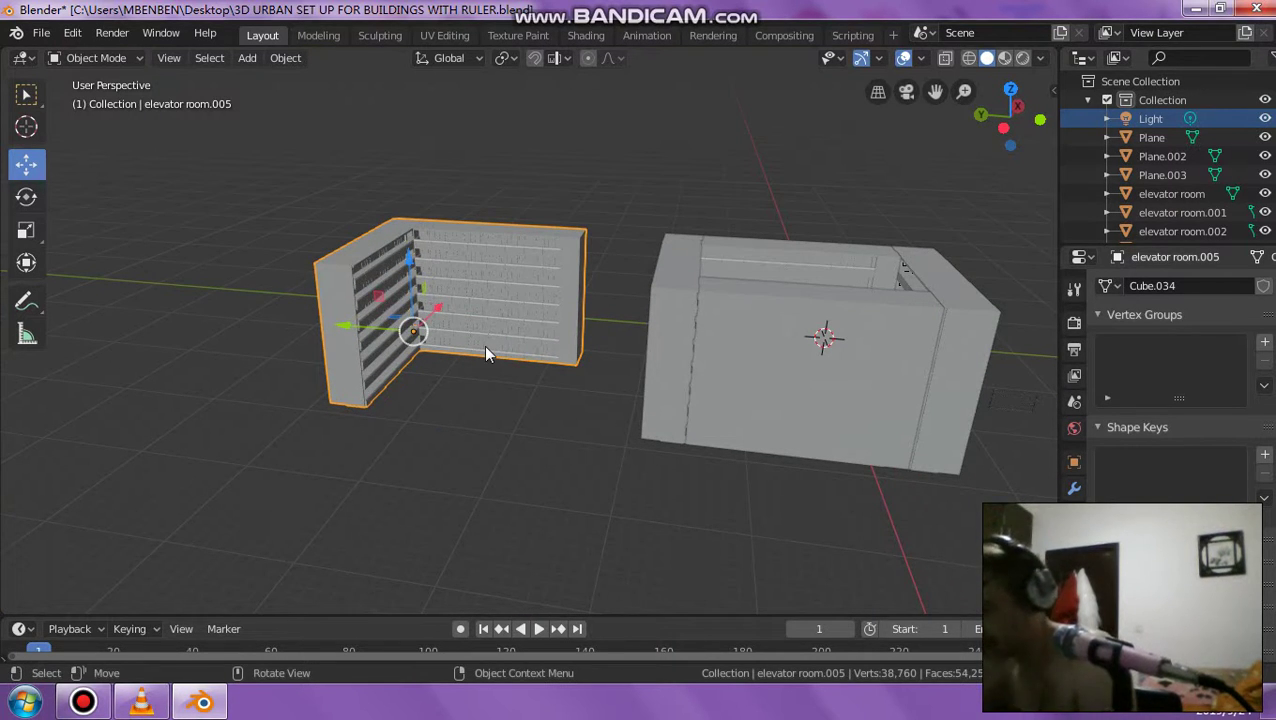
key("Delete")
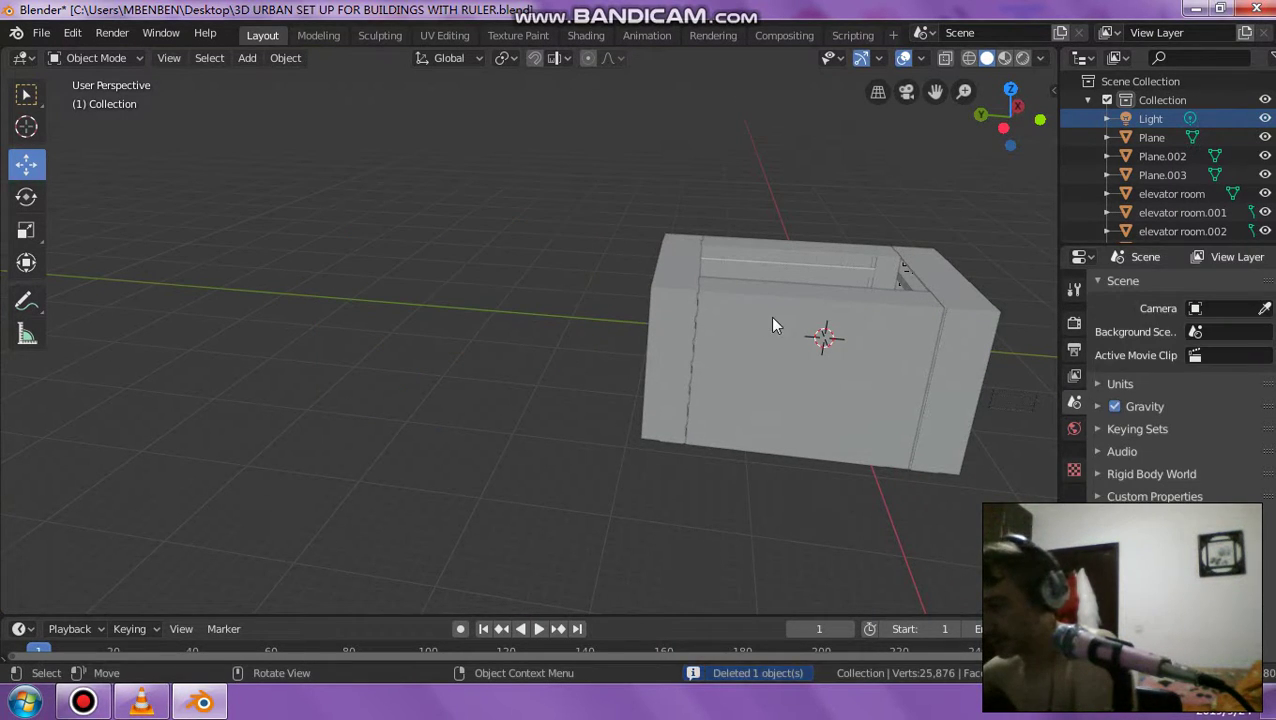
Mirror the elevator room.003 and elevator room walls across the global X axis.
left_click(770, 316)
mouse_move(770, 316)
middle_mouse_down()
mouse_move(804, 366)
mouse_move(729, 263)
middle_mouse_up()
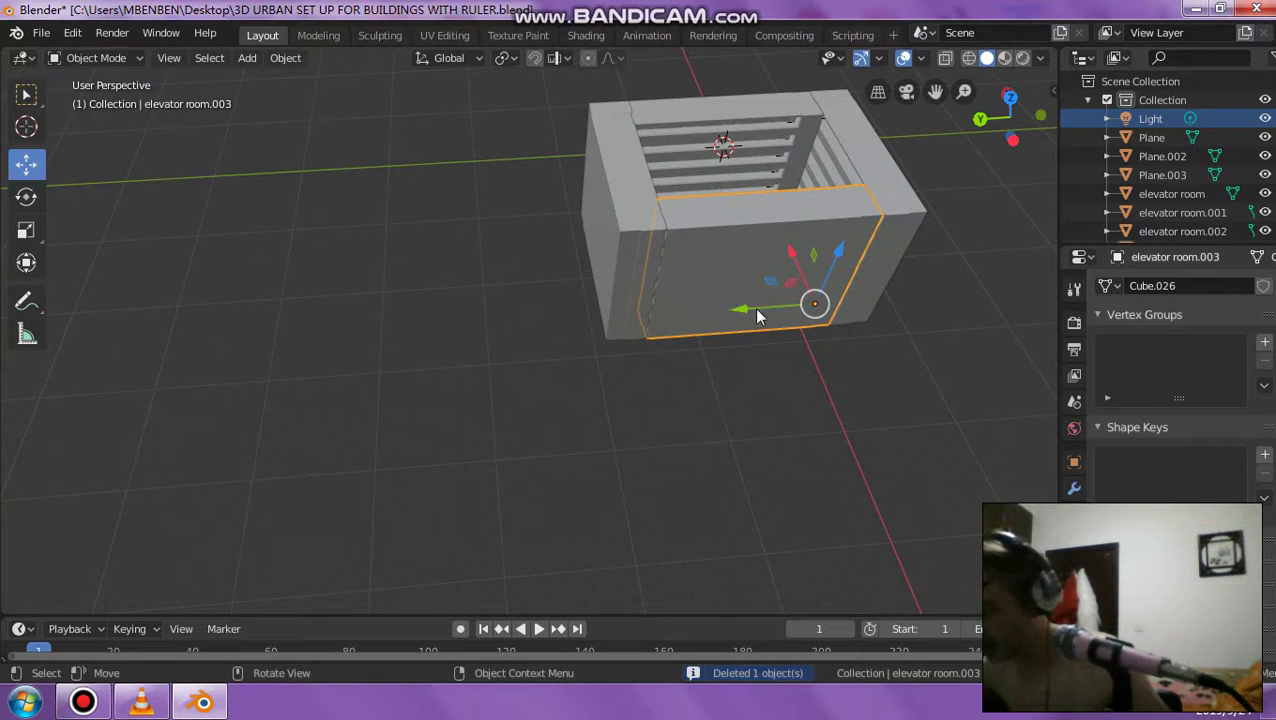
middle_click_drag(762, 325, 644, 352, "shift")
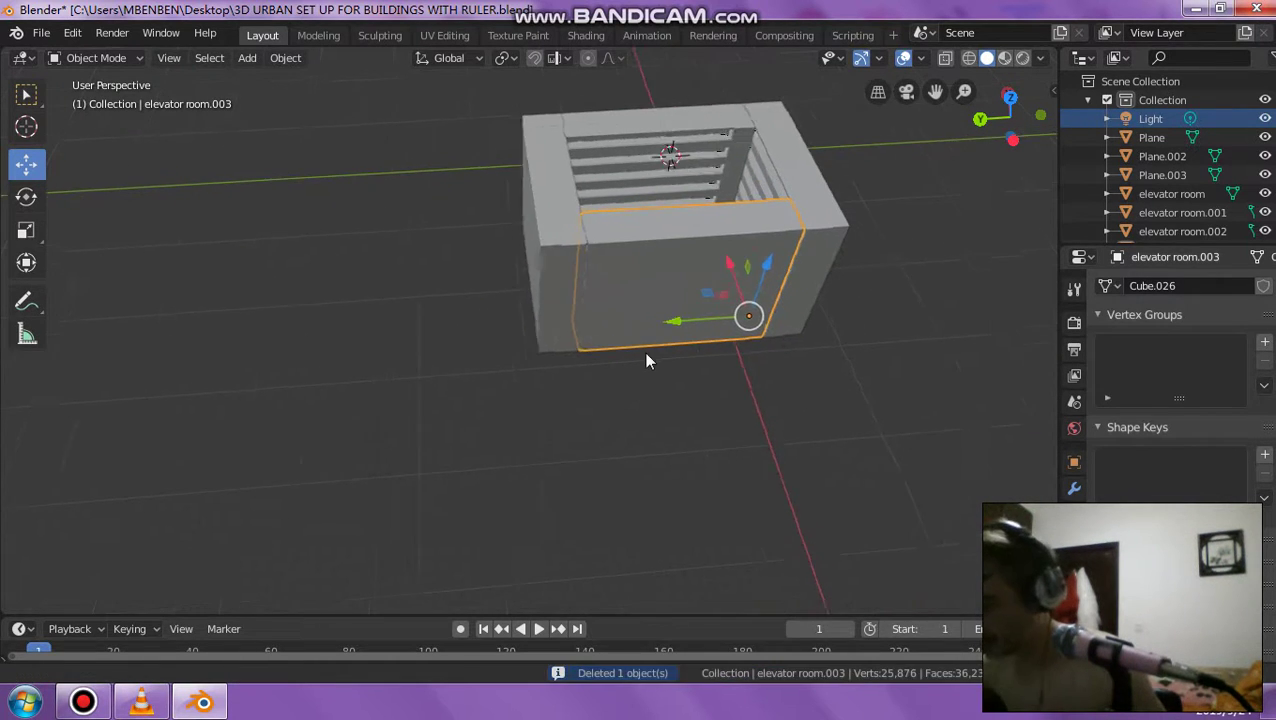
right_click(655, 240)
mouse_move(558, 261)
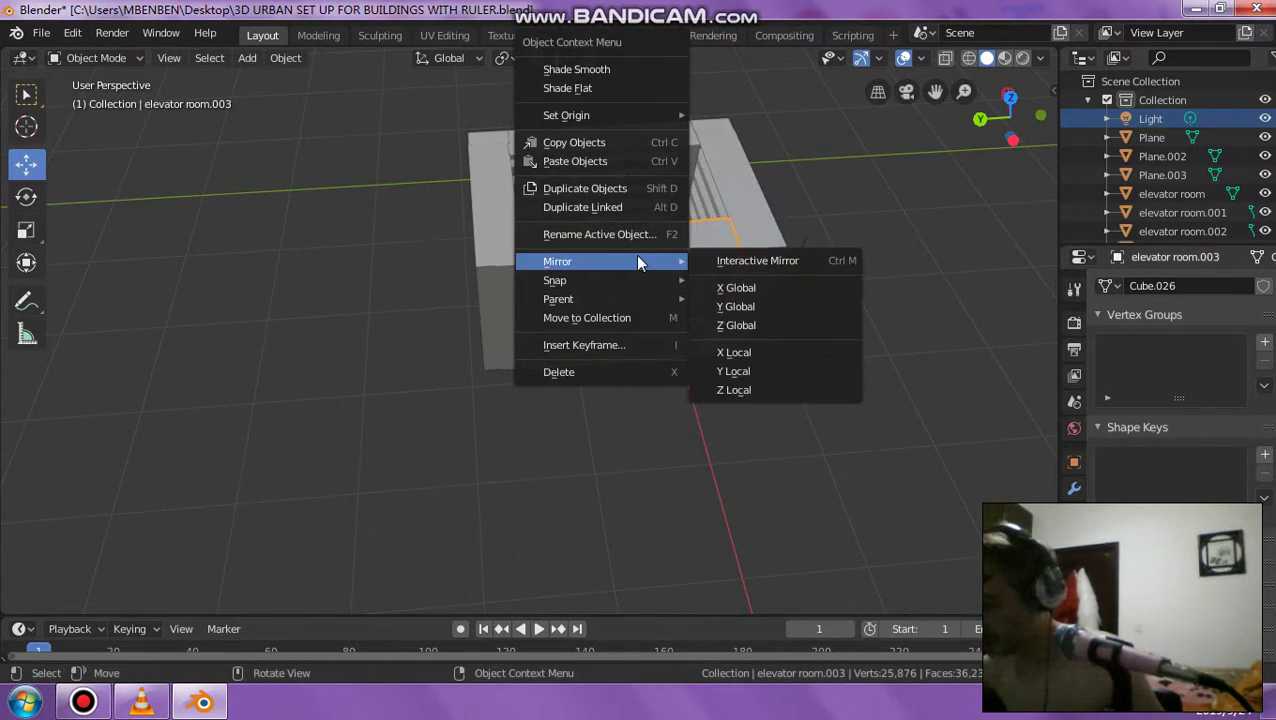
left_click(736, 288)
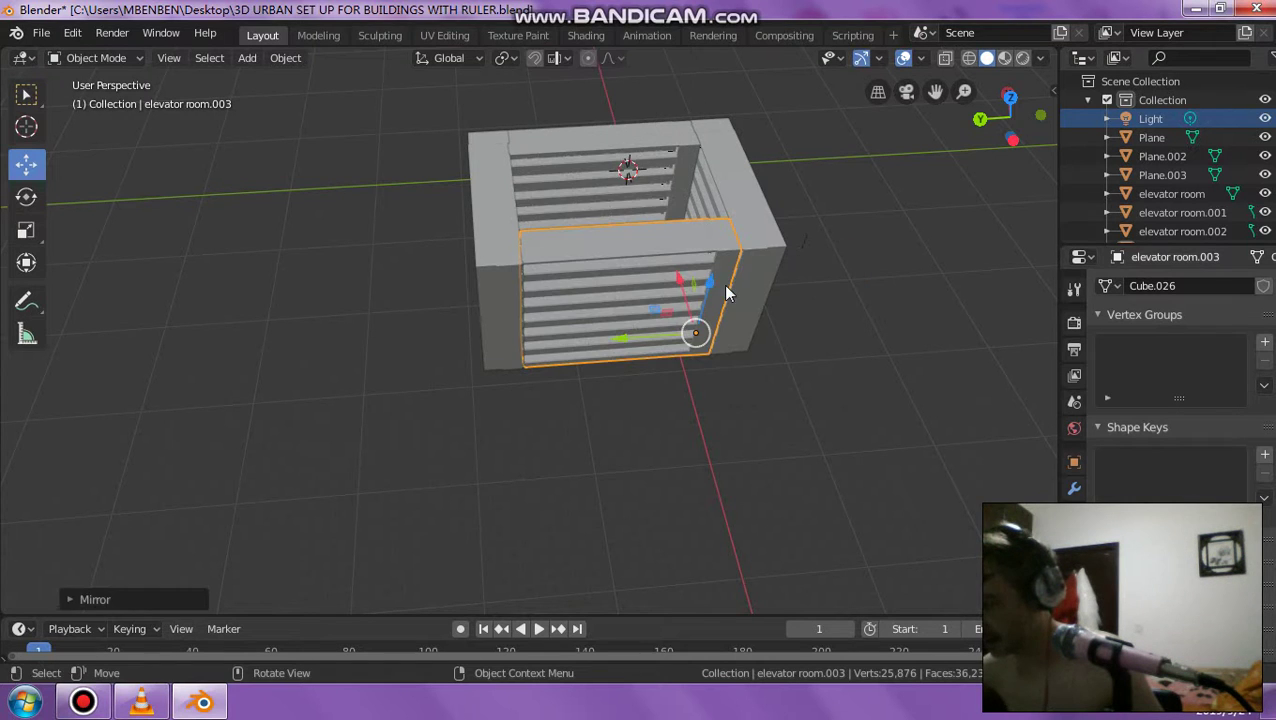
left_click(627, 137)
right_click(627, 136)
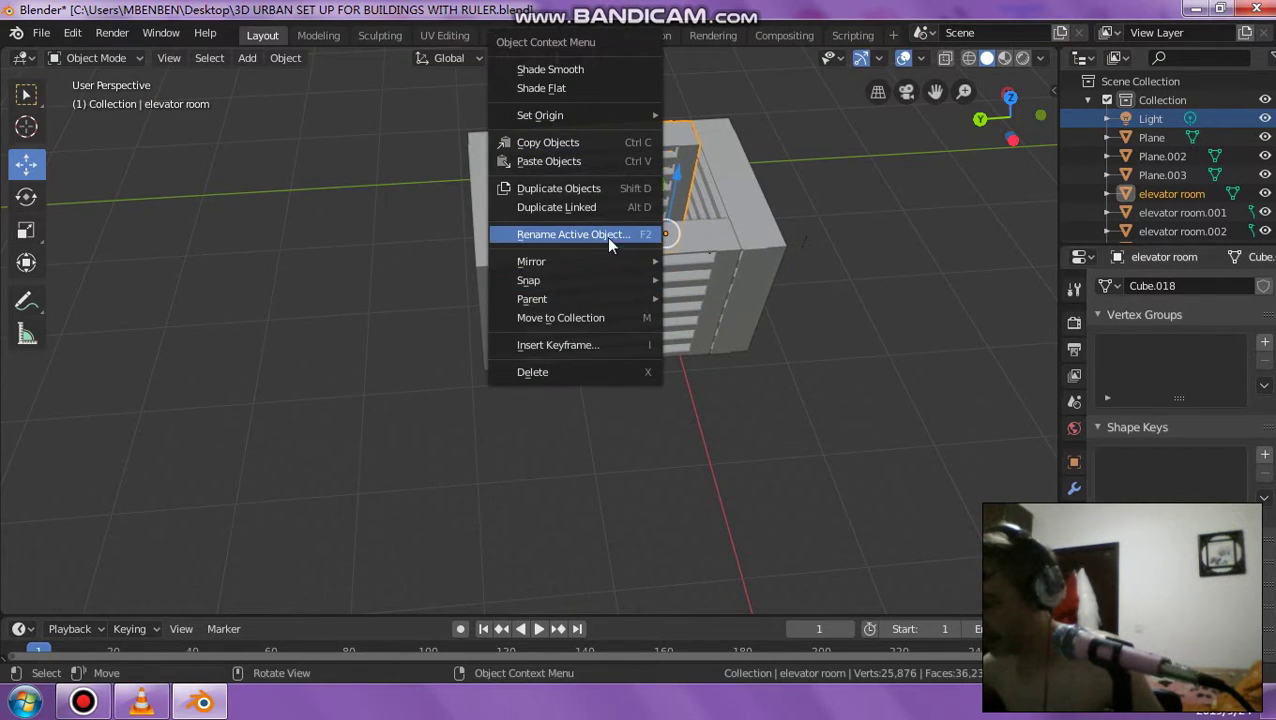
left_click(699, 284)
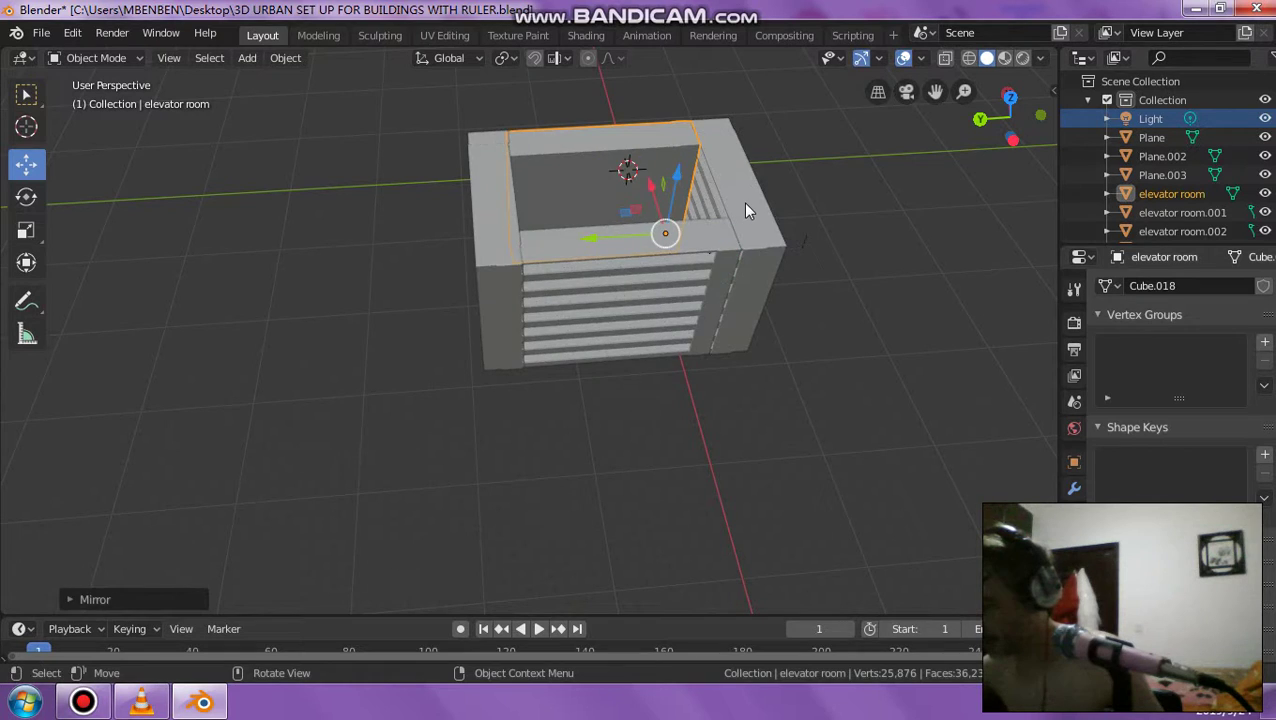
Mirror the elevator room.002 and elevator room.001 walls across the global Y axis.
left_click(743, 201)
right_click(743, 201)
mouse_move(648, 261)
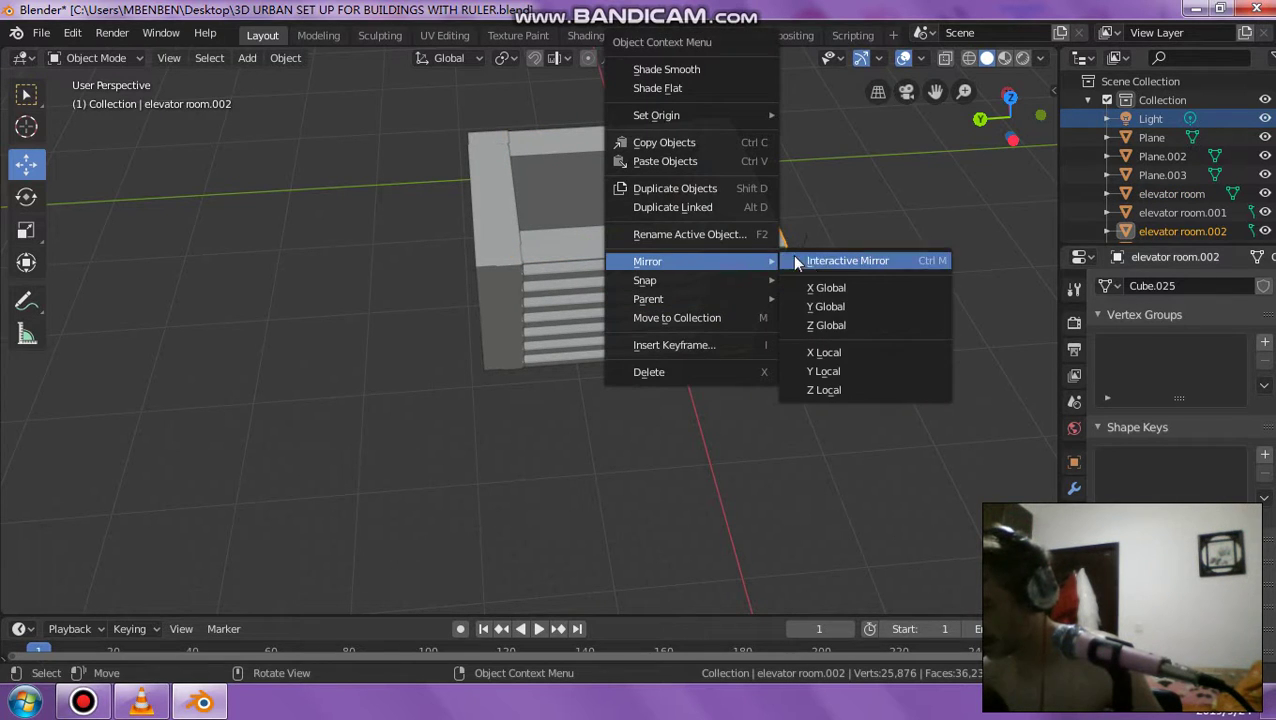
left_click(817, 315)
left_click(511, 218)
right_click(511, 218)
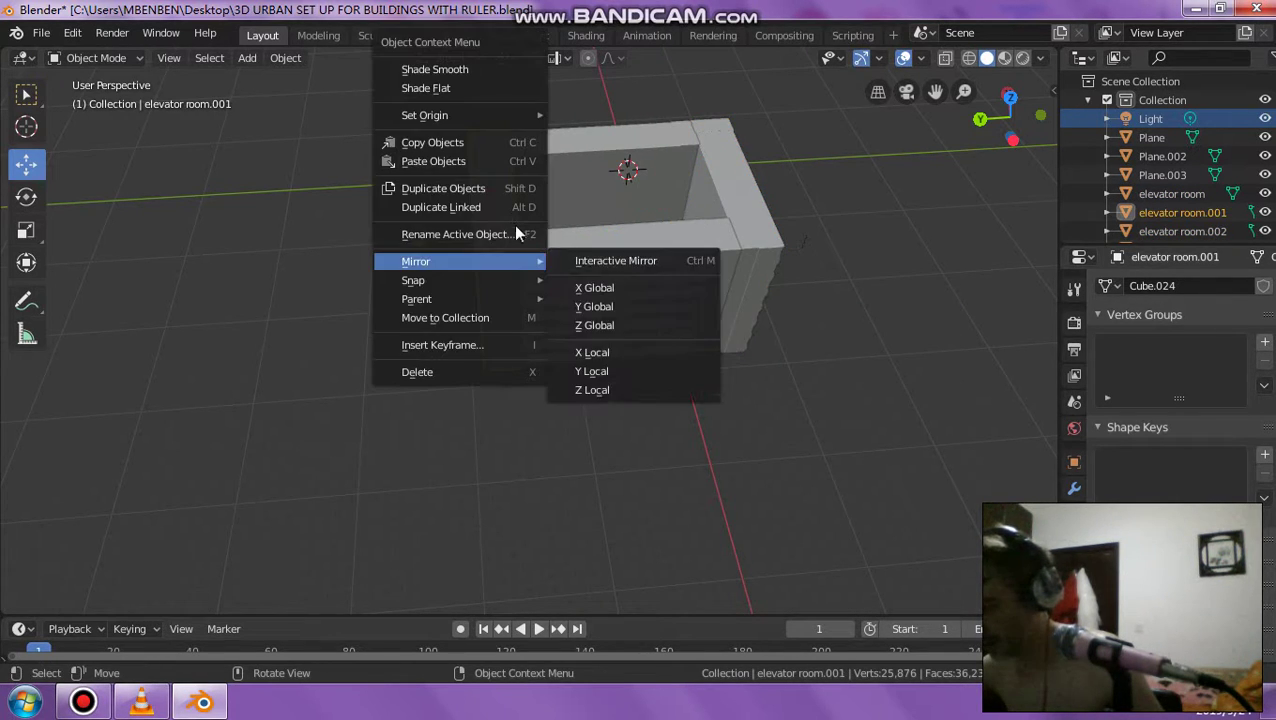
left_click(601, 313)
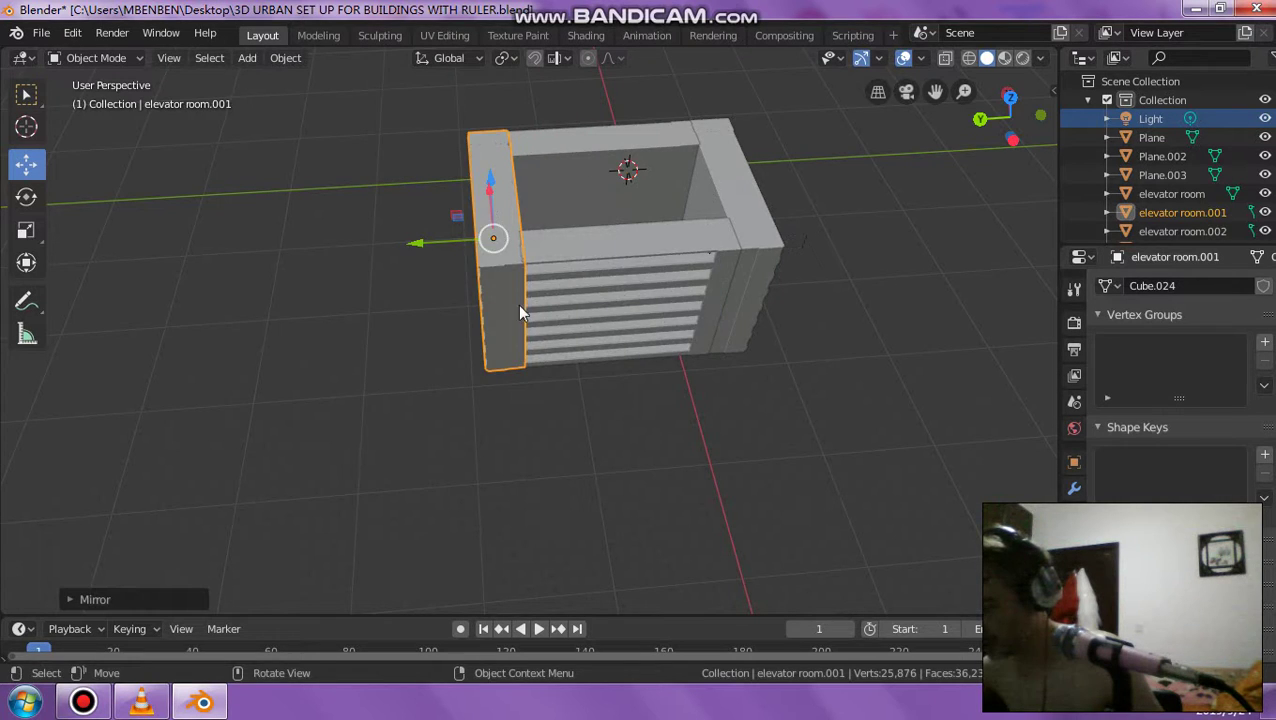
mouse_move(517, 304)
middle_mouse_down()
mouse_move(698, 239)
mouse_move(705, 217)
mouse_move(609, 220)
mouse_move(466, 321)
middle_mouse_up()
scroll(628, 301, "up", 3)
scroll(675, 299, "up", 2)
mouse_move(628, 301)
middle_mouse_down()
mouse_move(738, 296)
mouse_move(732, 315)
mouse_move(487, 295)
mouse_move(365, 307)
mouse_move(296, 379)
mouse_move(652, 292)
mouse_move(634, 304)
middle_mouse_up()
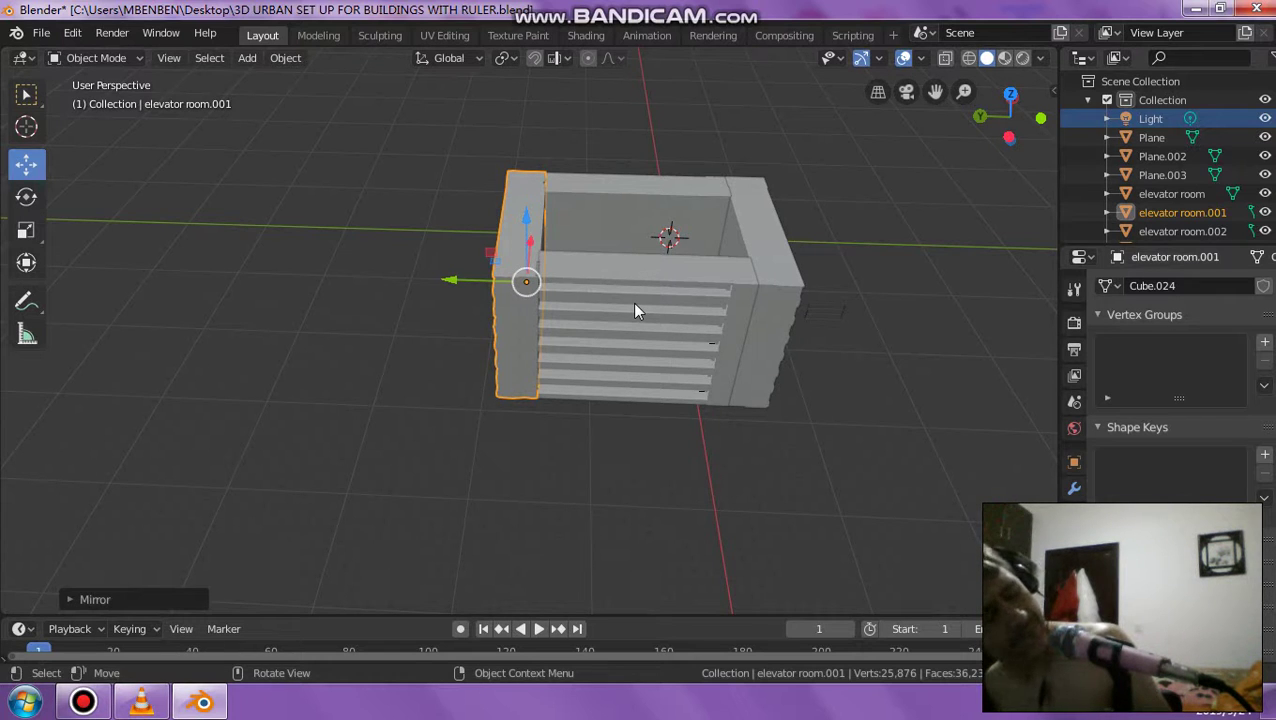
scroll(632, 302, "up", 3)
scroll(644, 294, "up", 2)
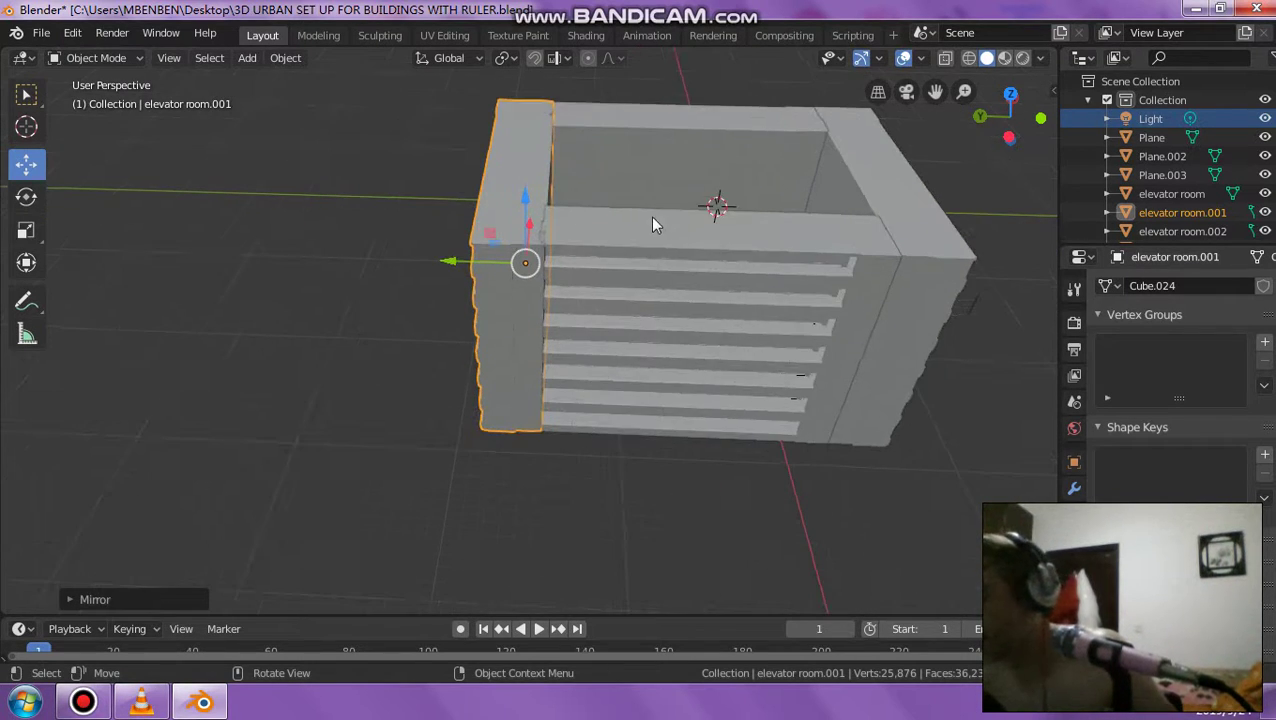
scroll(655, 219, "up", 2)
mouse_move(669, 211)
middle_mouse_down()
mouse_move(484, 390)
mouse_move(575, 419)
mouse_move(621, 359)
mouse_move(507, 419)
mouse_move(506, 374)
middle_mouse_up()
mouse_move(632, 390)
middle_mouse_down()
mouse_move(490, 296)
mouse_move(632, 419)
mouse_move(478, 373)
mouse_move(490, 412)
mouse_move(524, 356)
mouse_move(548, 394)
mouse_move(521, 441)
mouse_move(488, 428)
middle_mouse_up()
scroll(530, 393, "down", 2)
scroll(550, 396, "down", 1)
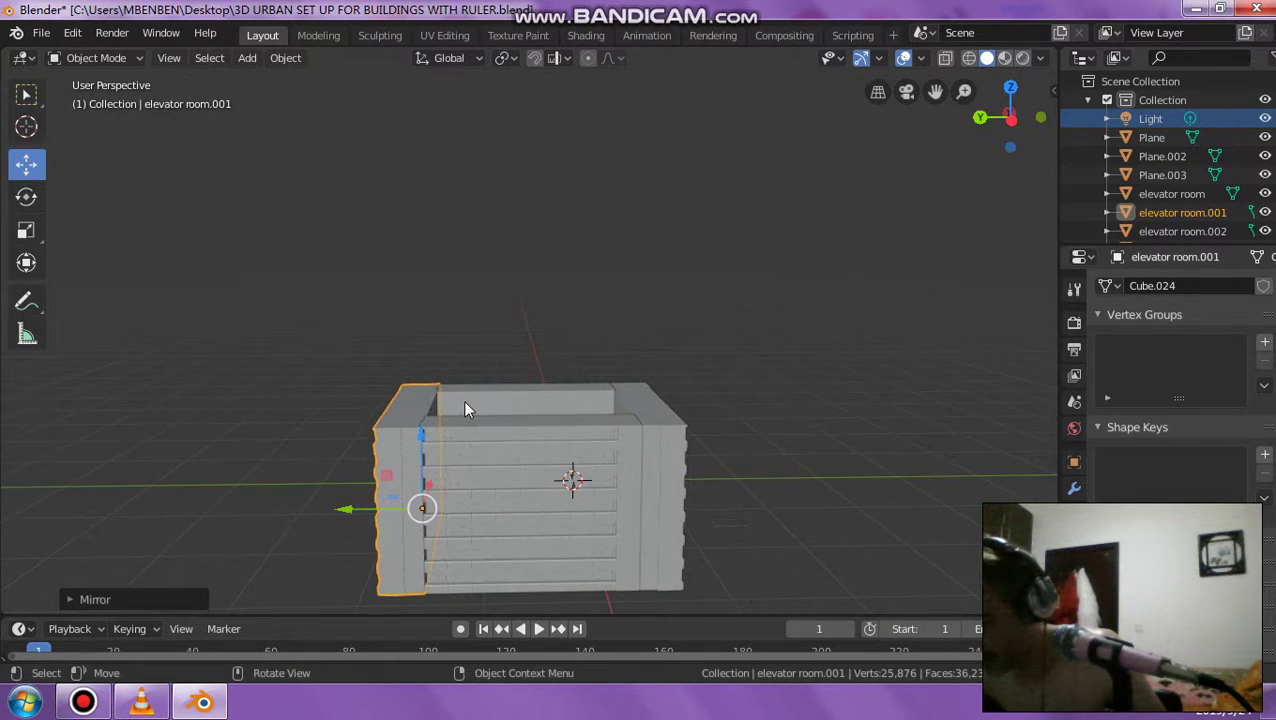
middle_click_drag(558, 395, 578, 407)
mouse_move(550, 345)
middle_mouse_down()
mouse_move(538, 379)
mouse_move(530, 365)
middle_mouse_up()
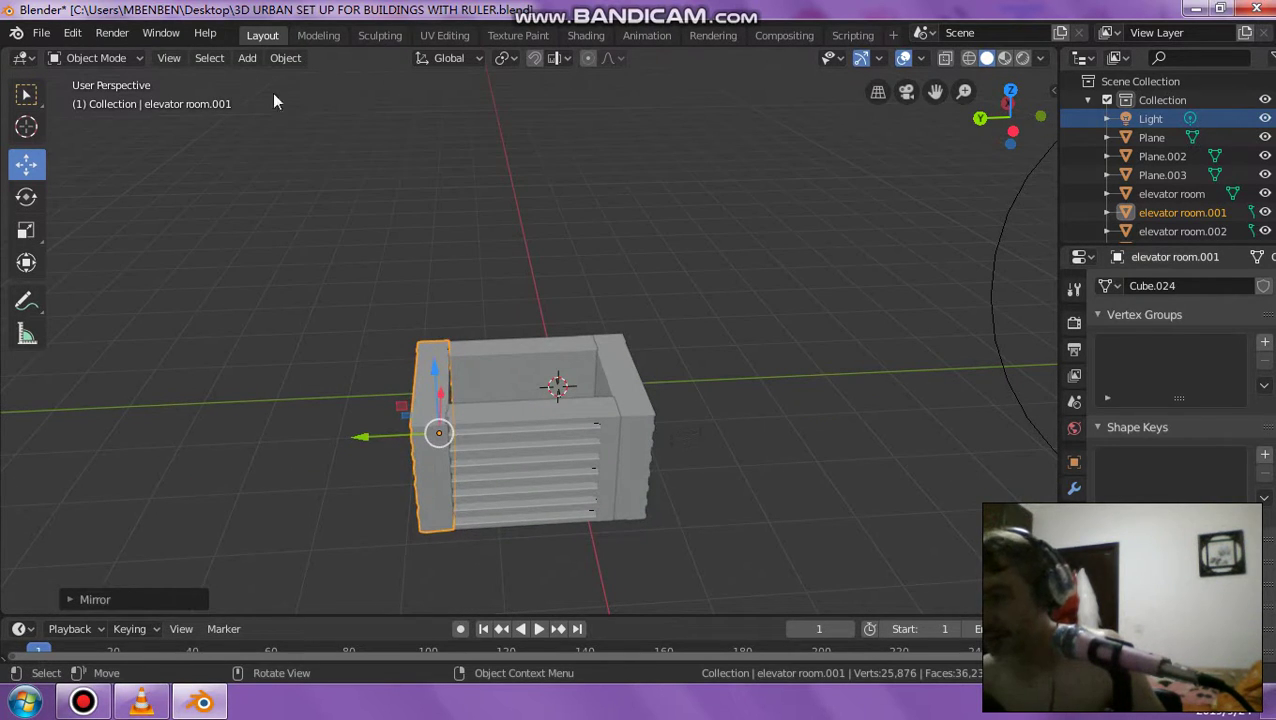
left_click(257, 89)
left_click(247, 57)
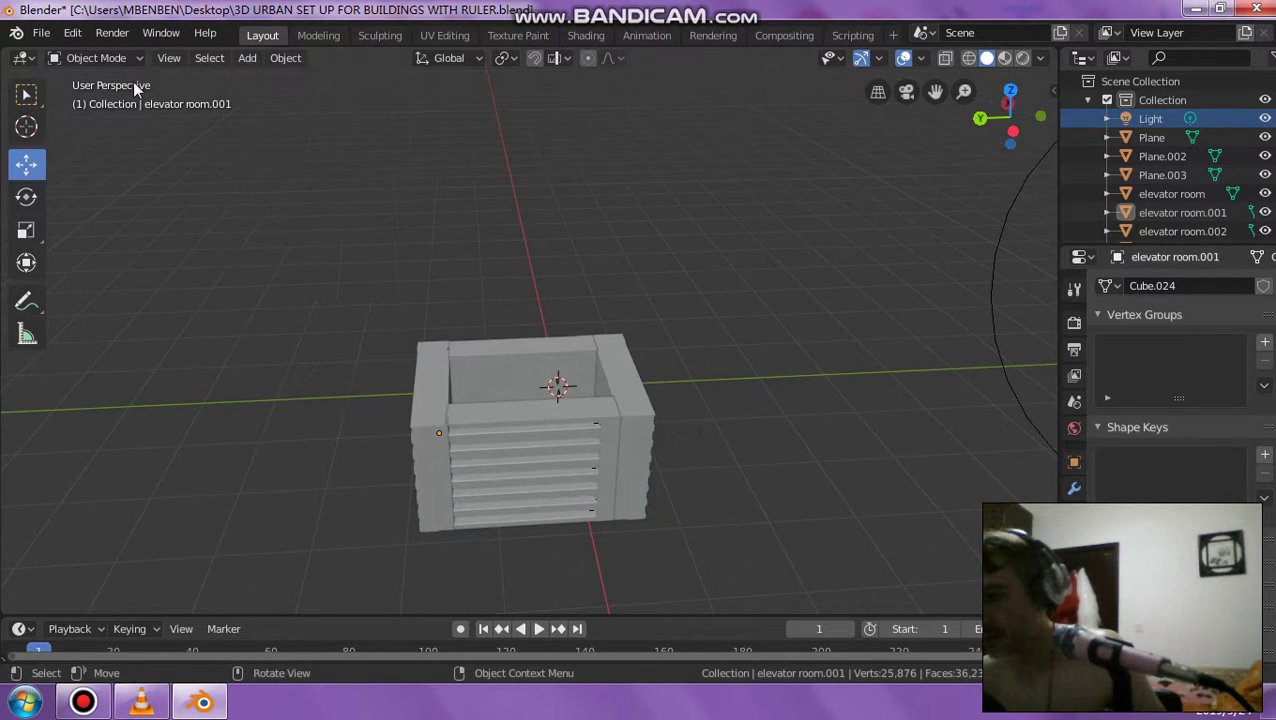
Add a new cube and move it onto the top of the building block.
left_click(247, 58)
left_click(422, 99)
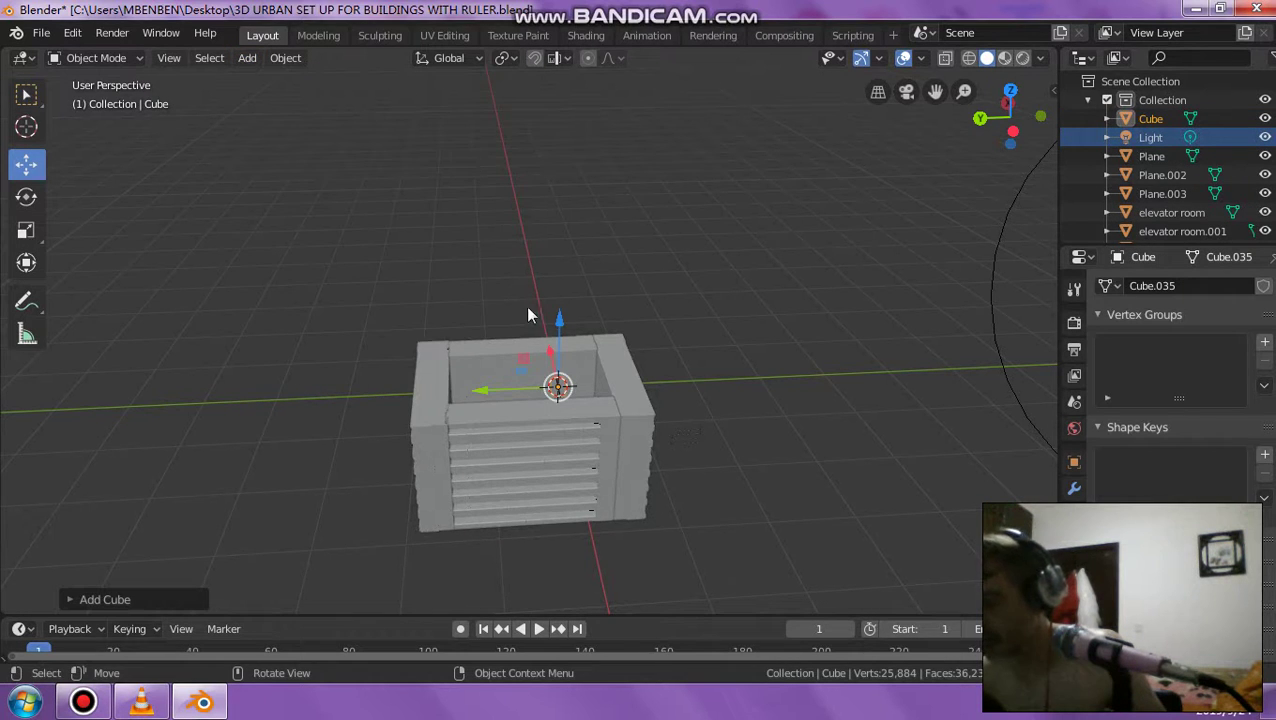
middle_click_drag(559, 424, 561, 276)
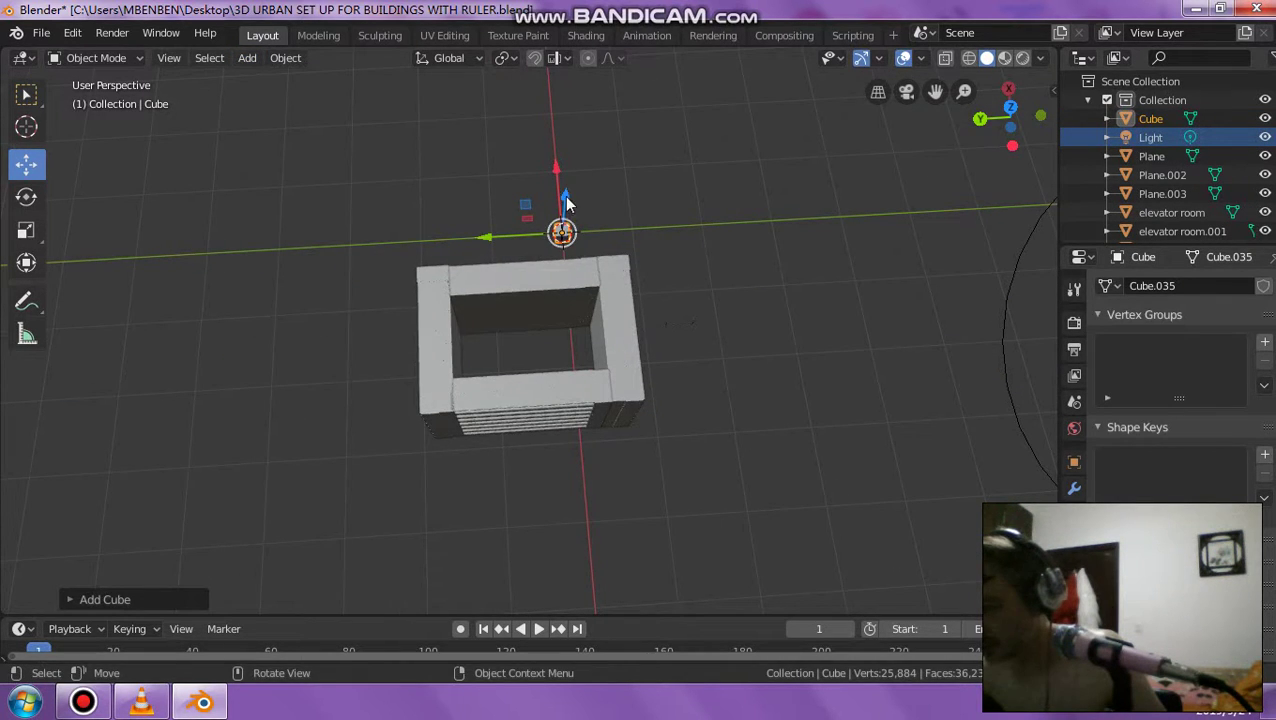
left_click_drag(566, 204, 568, 125)
mouse_move(568, 125)
middle_mouse_down()
mouse_move(447, 171)
mouse_move(702, 253)
middle_mouse_up()
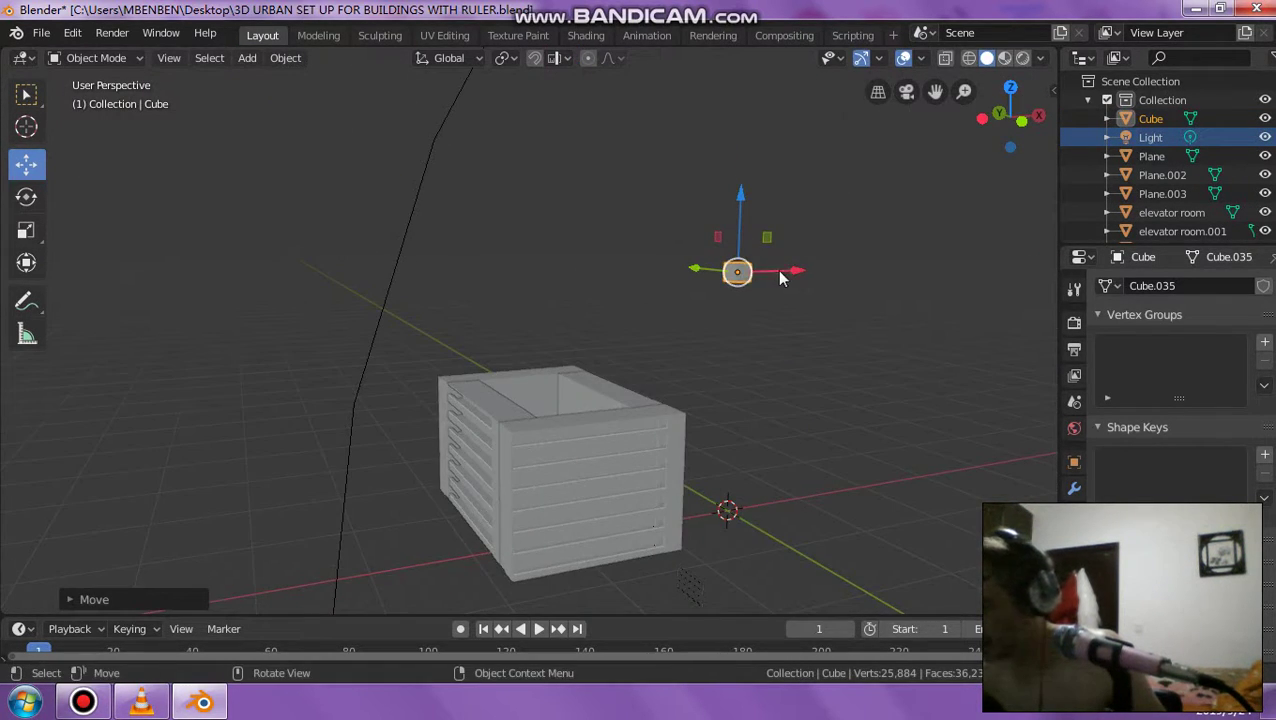
left_click_drag(780, 277, 556, 277)
left_click_drag(513, 205, 515, 315)
In top view, position the cube and stretch it along Y and X (about 8.6) into a slab.
middle_click_drag(584, 404, 1007, 62)
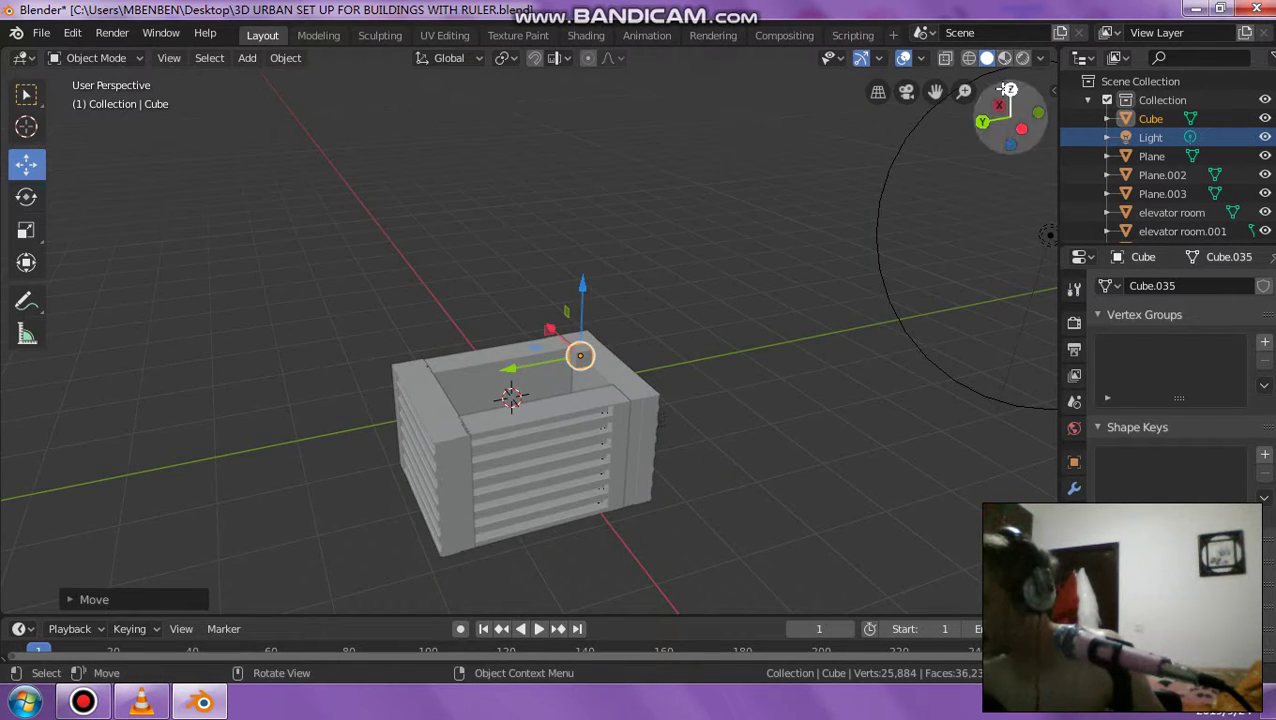
left_click(1008, 89)
left_click_drag(529, 305, 530, 262)
left_click_drag(600, 336, 626, 332)
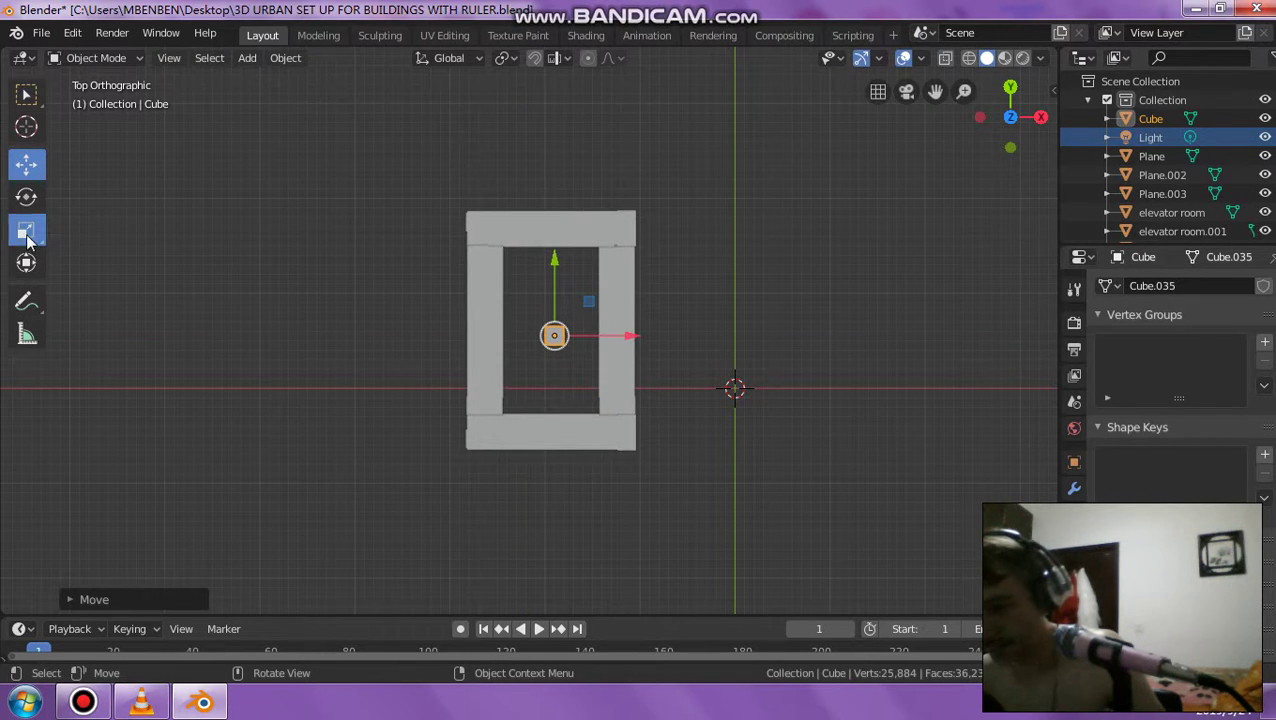
left_click_drag(555, 263, 554, 180)
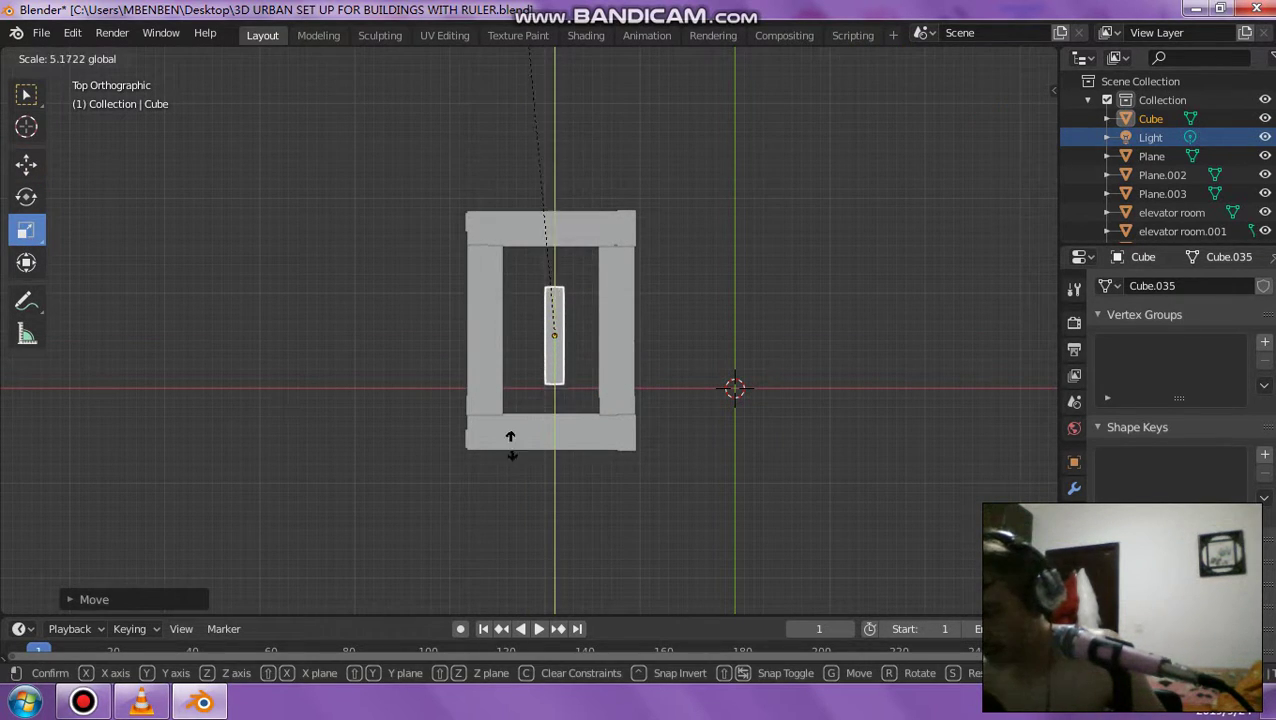
left_click_drag(498, 481, 498, 481)
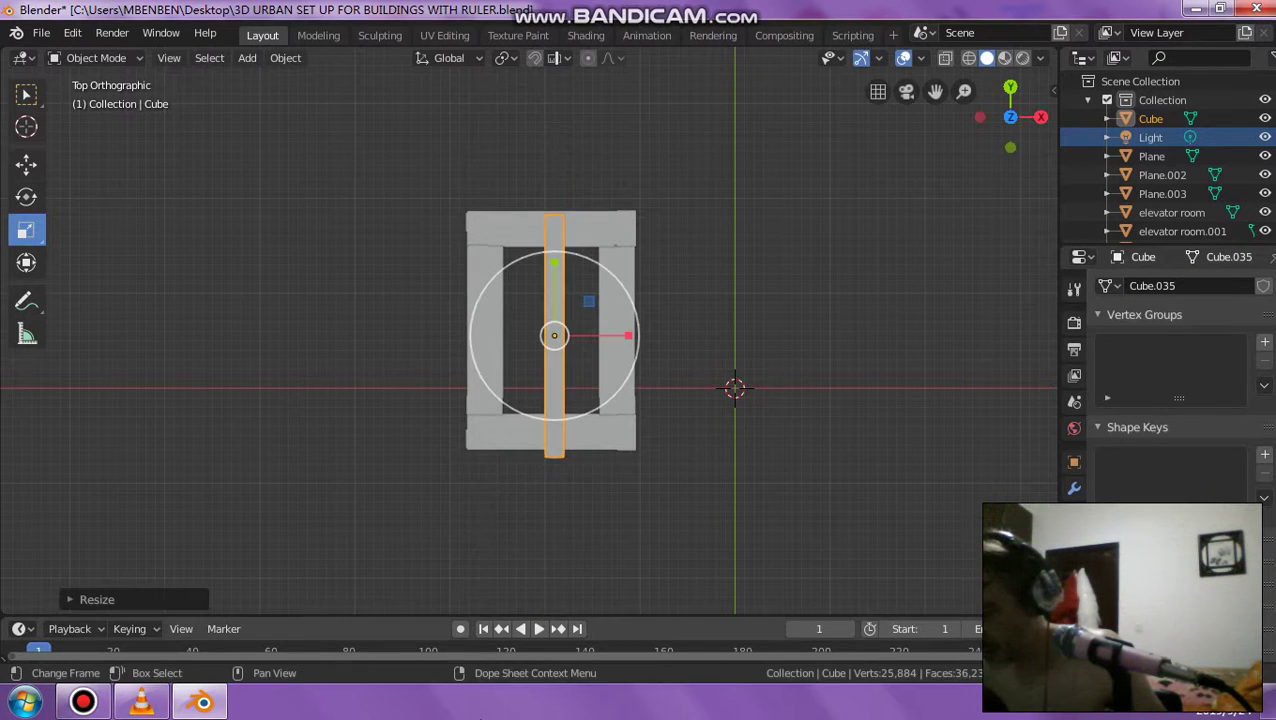
key("s")
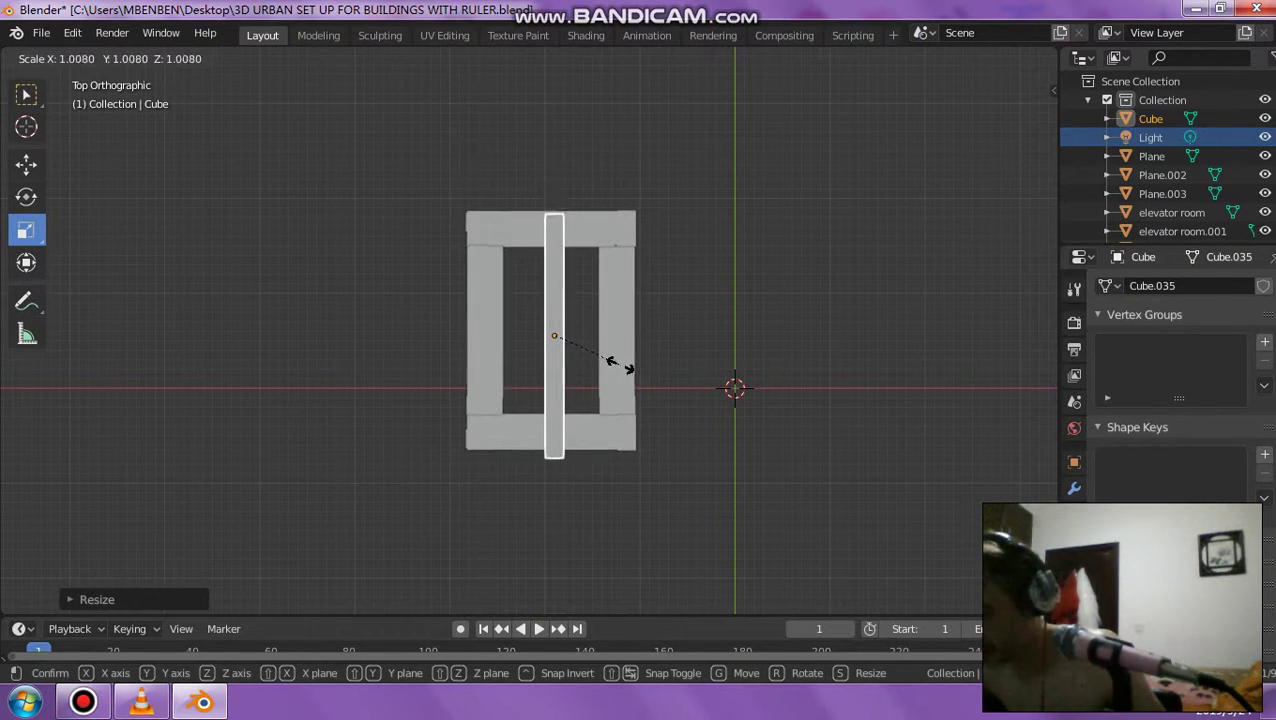
left_click(630, 371)
mouse_move(632, 343)
left_mouse_down()
mouse_move(172, 263)
mouse_move(205, 245)
left_mouse_up()
mouse_move(419, 455)
middle_mouse_down()
mouse_move(447, 350)
mouse_move(572, 180)
mouse_move(535, 297)
middle_mouse_up()
Widen the top slab slightly and nudge it along Y and Z with the Transform tool.
left_click_drag(464, 364, 503, 362)
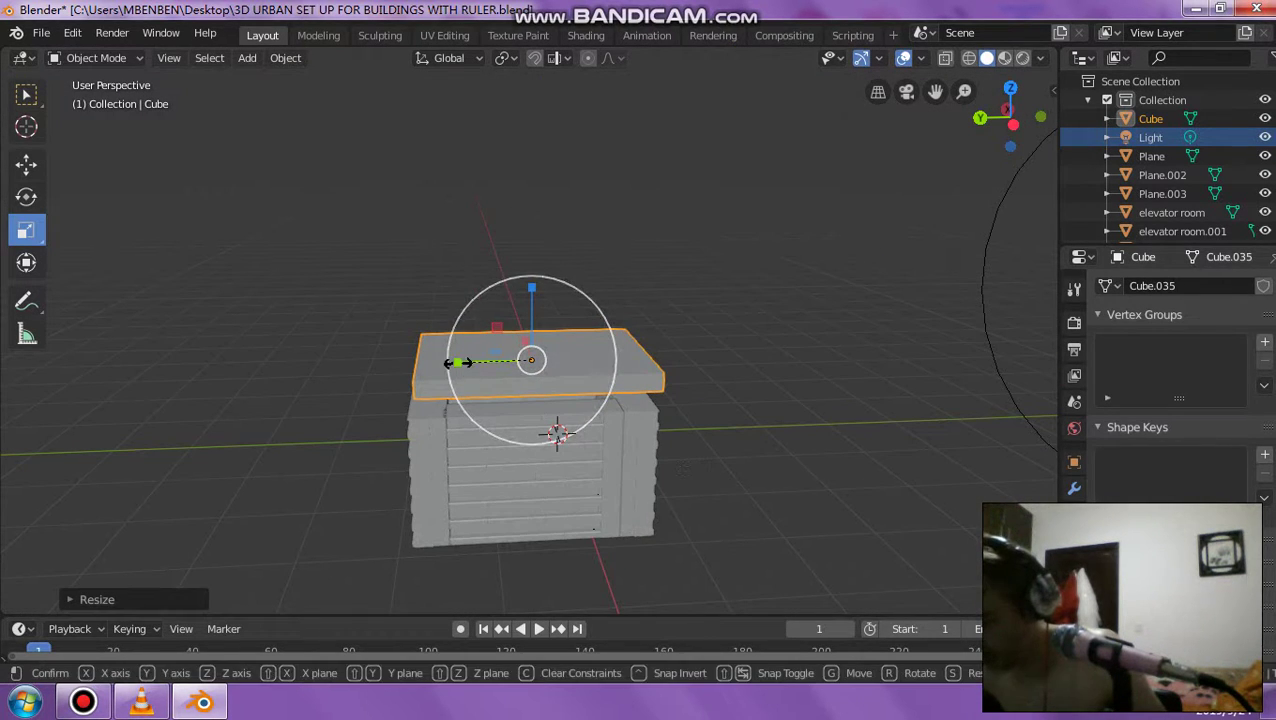
left_click(26, 262)
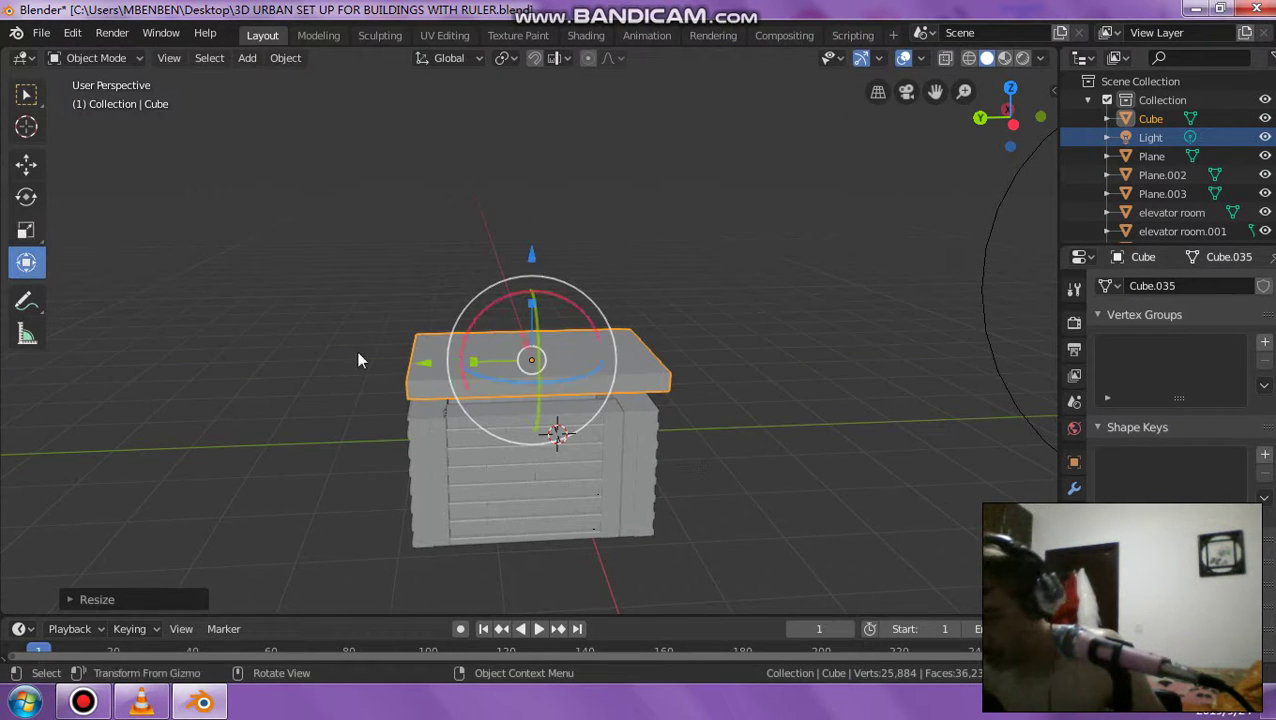
left_click_drag(428, 363, 472, 345)
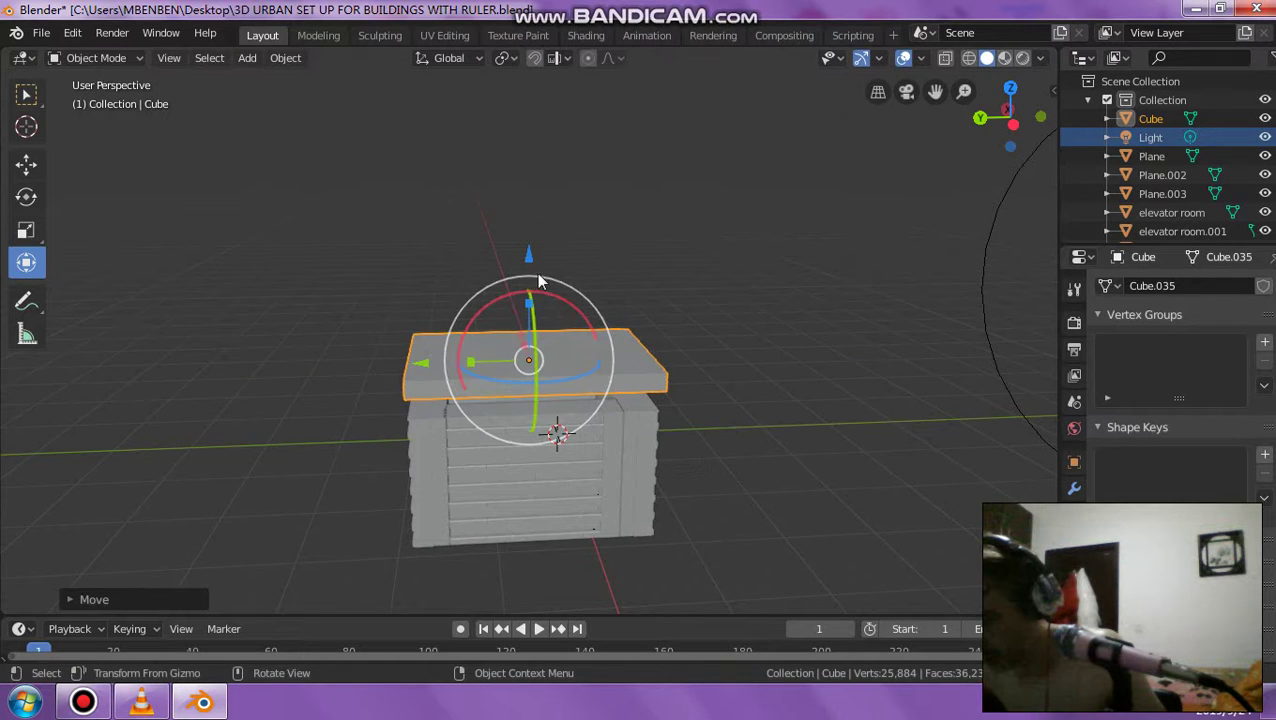
left_click_drag(538, 281, 535, 276)
scroll(517, 465, "up", 4)
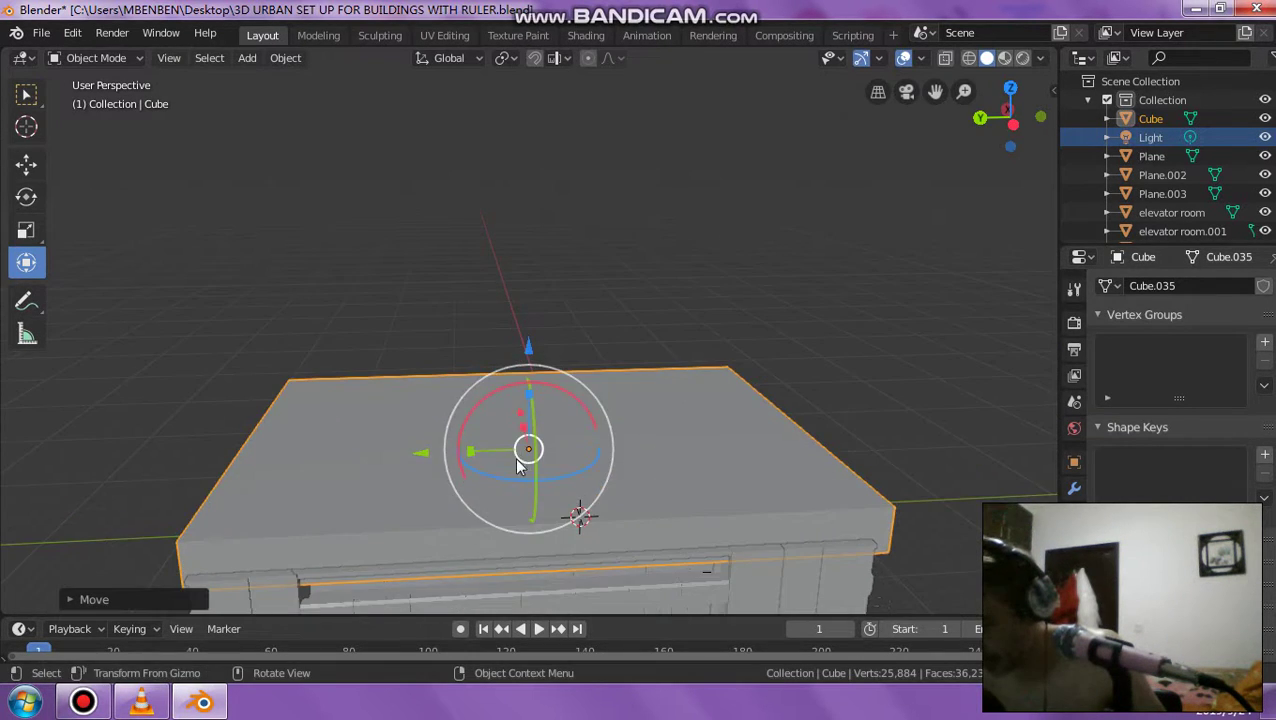
middle_click_drag(517, 465, 480, 300)
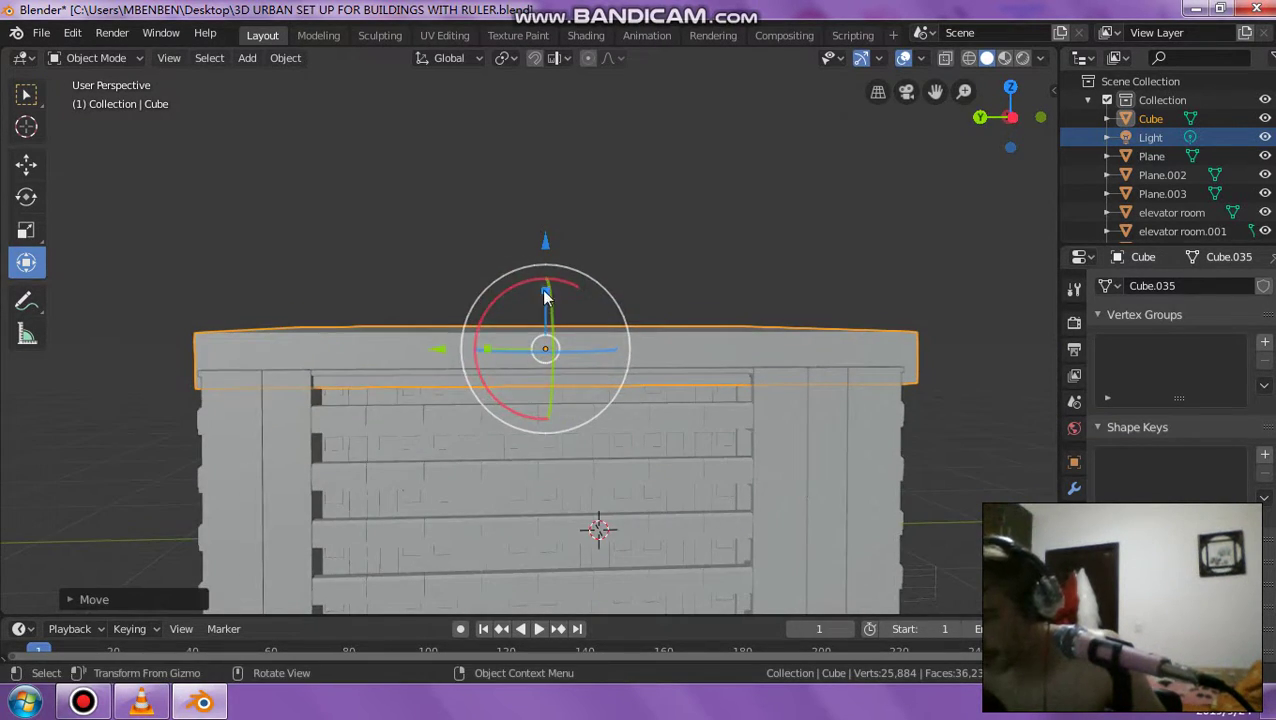
Flatten the slab along Z into a thin cap and lower it onto the building.
left_click_drag(545, 295, 550, 322)
left_click_drag(547, 251, 548, 250)
mouse_move(603, 309)
middle_mouse_down()
mouse_move(578, 288)
mouse_move(553, 383)
middle_mouse_up()
scroll(553, 383, "up", 3)
scroll(571, 376, "down", 5)
mouse_move(508, 443)
middle_mouse_down()
mouse_move(698, 433)
mouse_move(499, 377)
mouse_move(442, 375)
mouse_move(463, 336)
middle_mouse_up()
Shrink the slab slightly and shift it along X to fit over the walls.
left_click_drag(603, 339, 600, 342)
key("s")
scroll(565, 312, "up", 4)
scroll(513, 310, "down", 3)
middle_click_drag(542, 306, 640, 350)
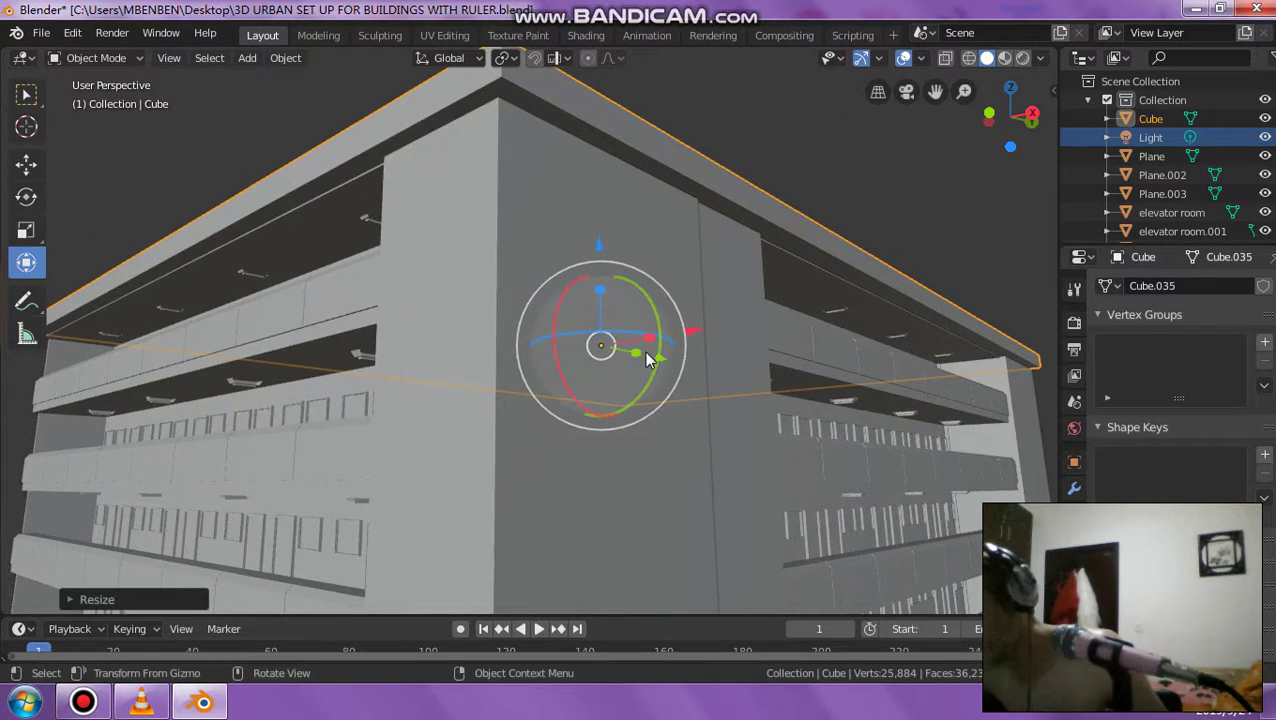
left_click_drag(639, 352, 624, 355)
scroll(544, 276, "up", 3)
scroll(612, 271, "up", 2)
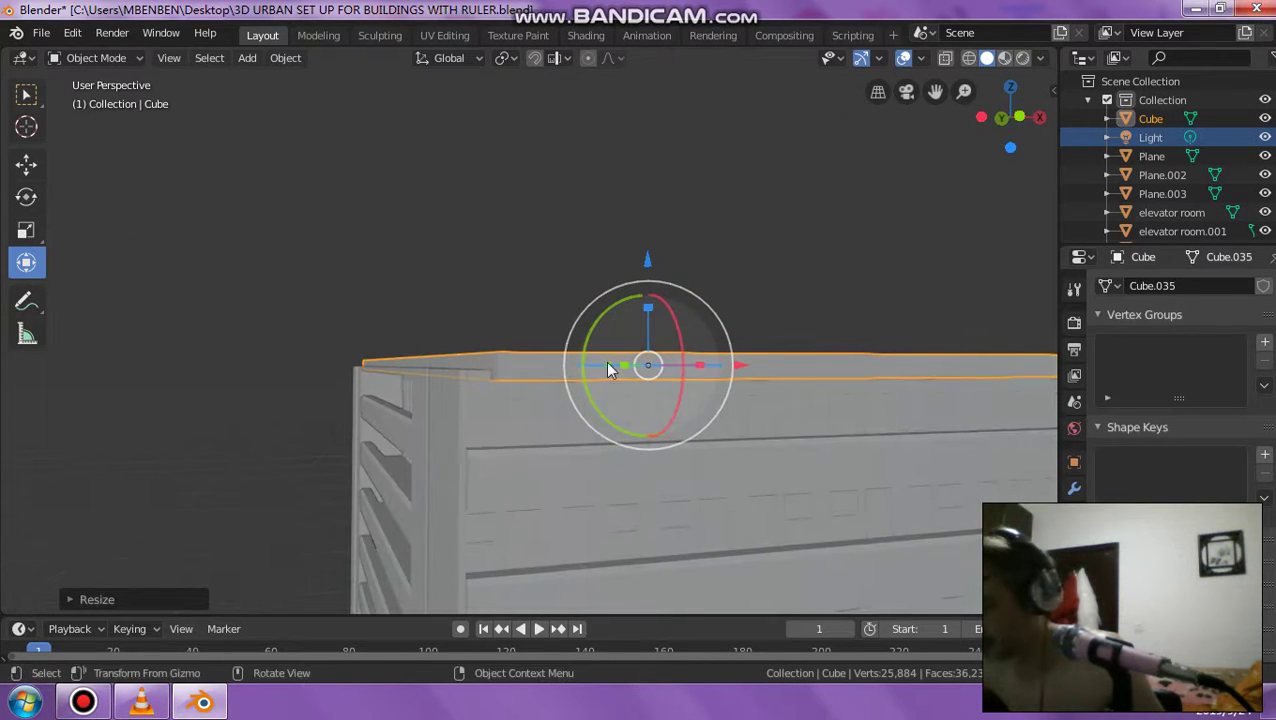
left_click_drag(738, 366, 710, 364)
scroll(617, 348, "down", 4)
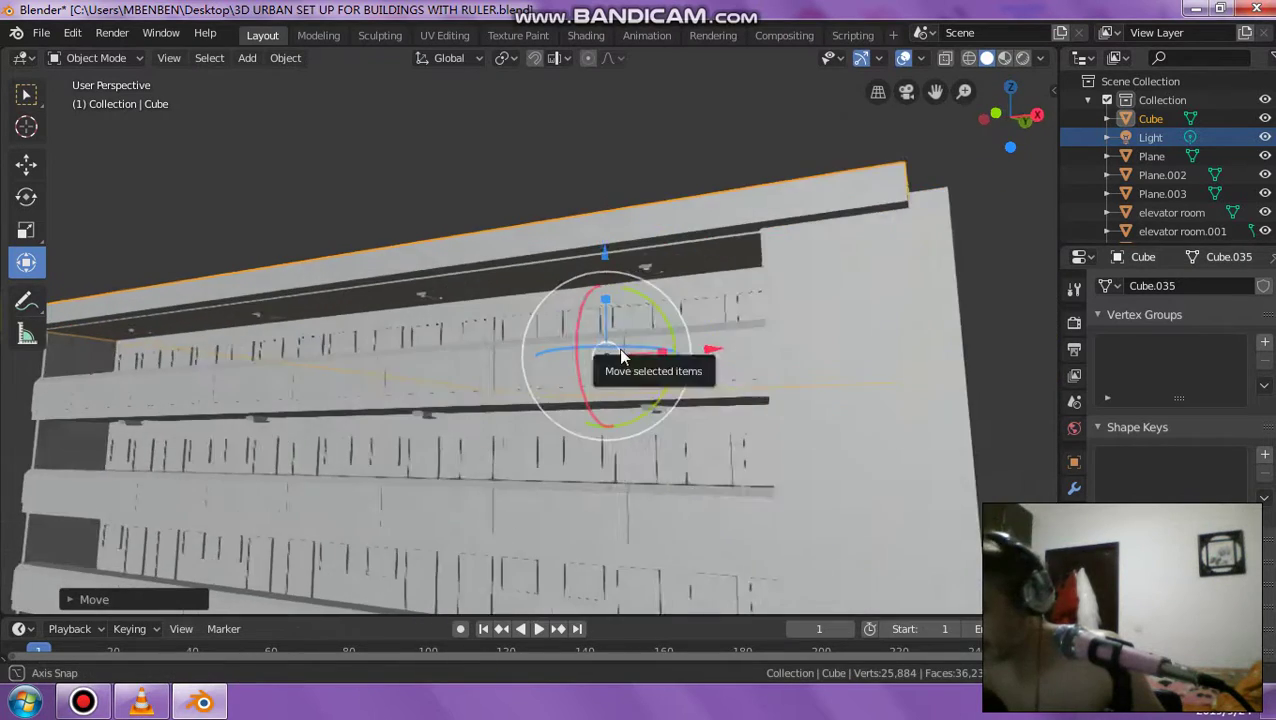
Fine-tune the slab's scale and inspect the overhanging roof from eye level.
middle_click_drag(617, 348, 645, 383)
mouse_move(641, 356)
left_mouse_down()
mouse_move(632, 350)
mouse_move(641, 356)
left_mouse_up()
mouse_move(641, 356)
middle_mouse_down()
mouse_move(607, 305)
mouse_move(803, 292)
mouse_move(920, 265)
mouse_move(1039, 278)
mouse_move(730, 305)
middle_mouse_up()
mouse_move(428, 372)
left_mouse_down()
mouse_move(440, 369)
mouse_move(430, 366)
left_mouse_up()
scroll(472, 335, "down", 6)
middle_click_drag(470, 346, 382, 427)
scroll(501, 376, "up", 2)
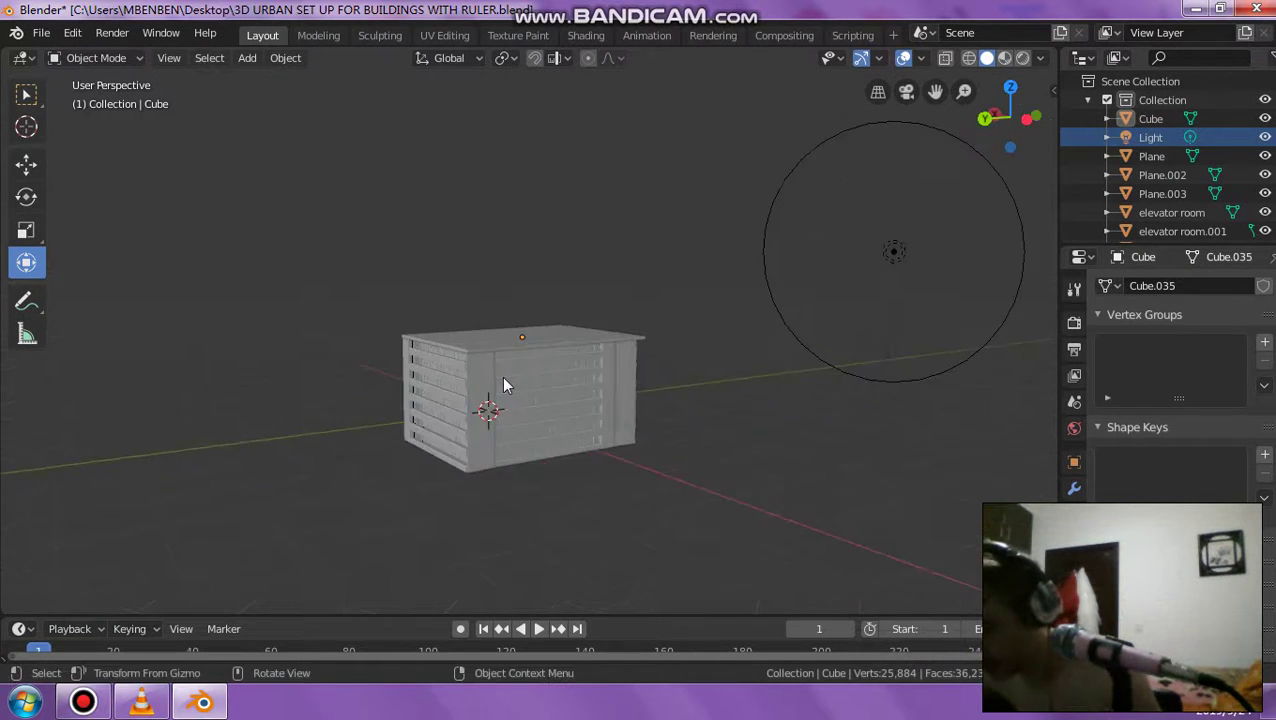
scroll(501, 376, "up", 2)
mouse_move(501, 376)
middle_mouse_down()
mouse_move(477, 354)
mouse_move(484, 483)
middle_mouse_up()
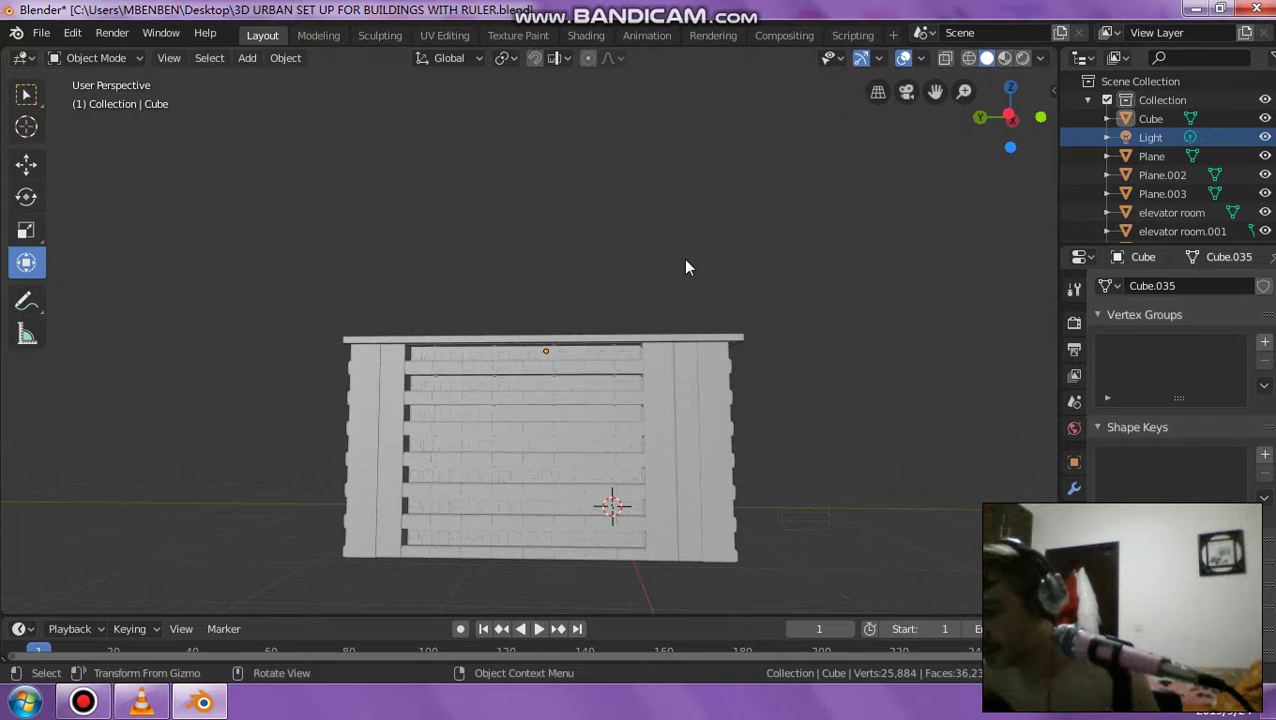
mouse_move(685, 267)
middle_mouse_down()
mouse_move(709, 279)
mouse_move(619, 332)
middle_mouse_up()
Join the roof slab into elevator room.003 with Ctrl+J.
middle_click_drag(493, 358, 500, 355)
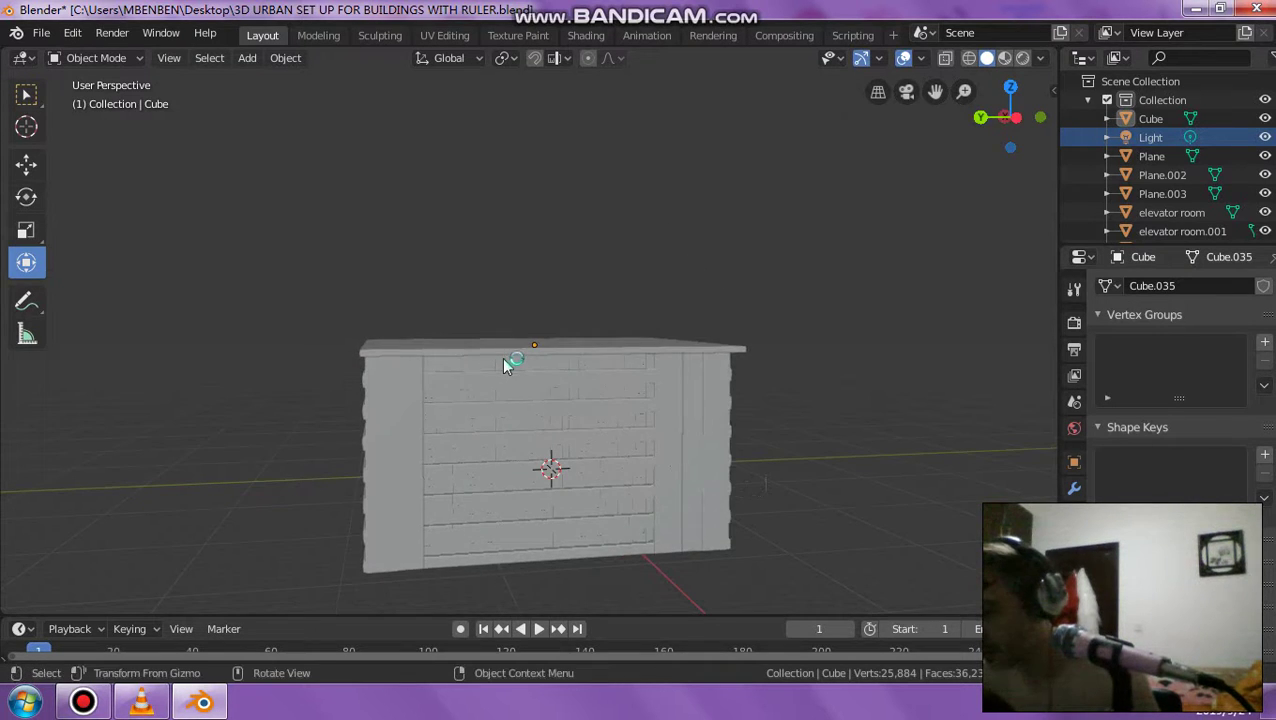
left_click(500, 355)
left_click(446, 400, "shift")
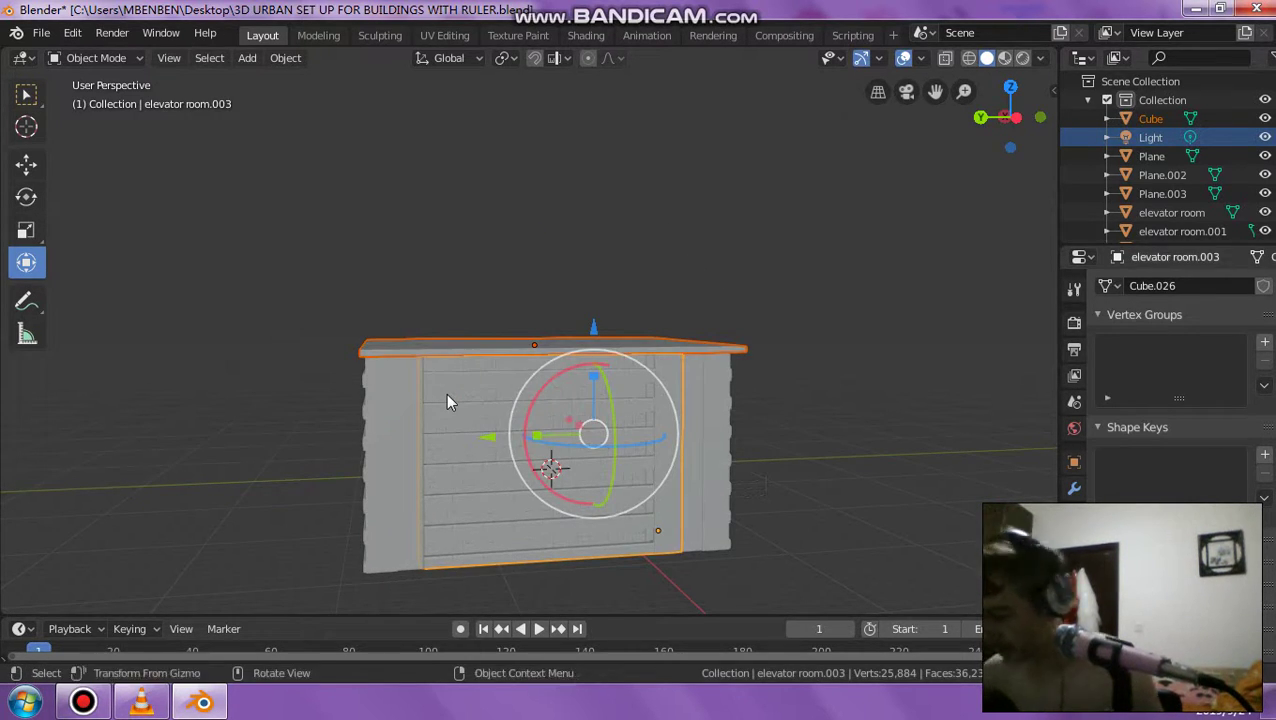
key("ctrl+j")
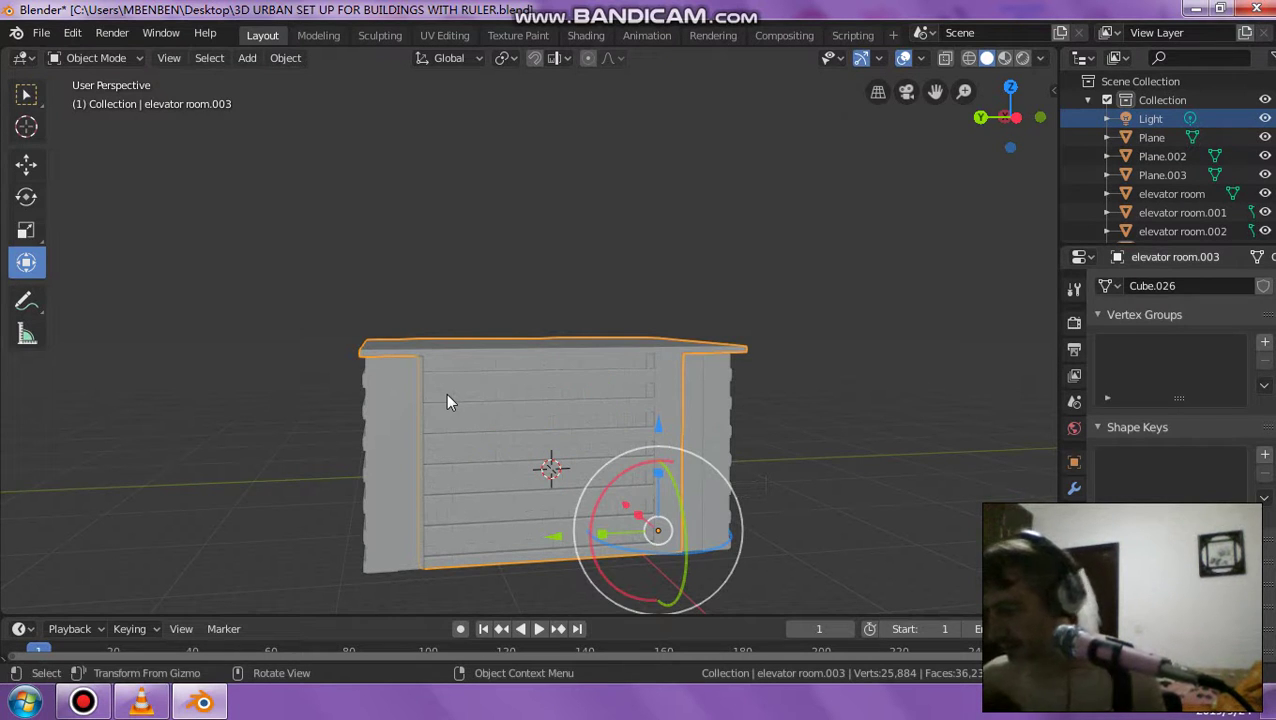
Join elevator room, .001 and .002 into the active elevator room.003.
scroll(454, 290, "up", 2)
mouse_move(455, 300)
middle_mouse_down()
mouse_move(581, 290)
mouse_move(541, 313)
mouse_move(282, 368)
middle_mouse_up()
scroll(304, 413, "down", 1)
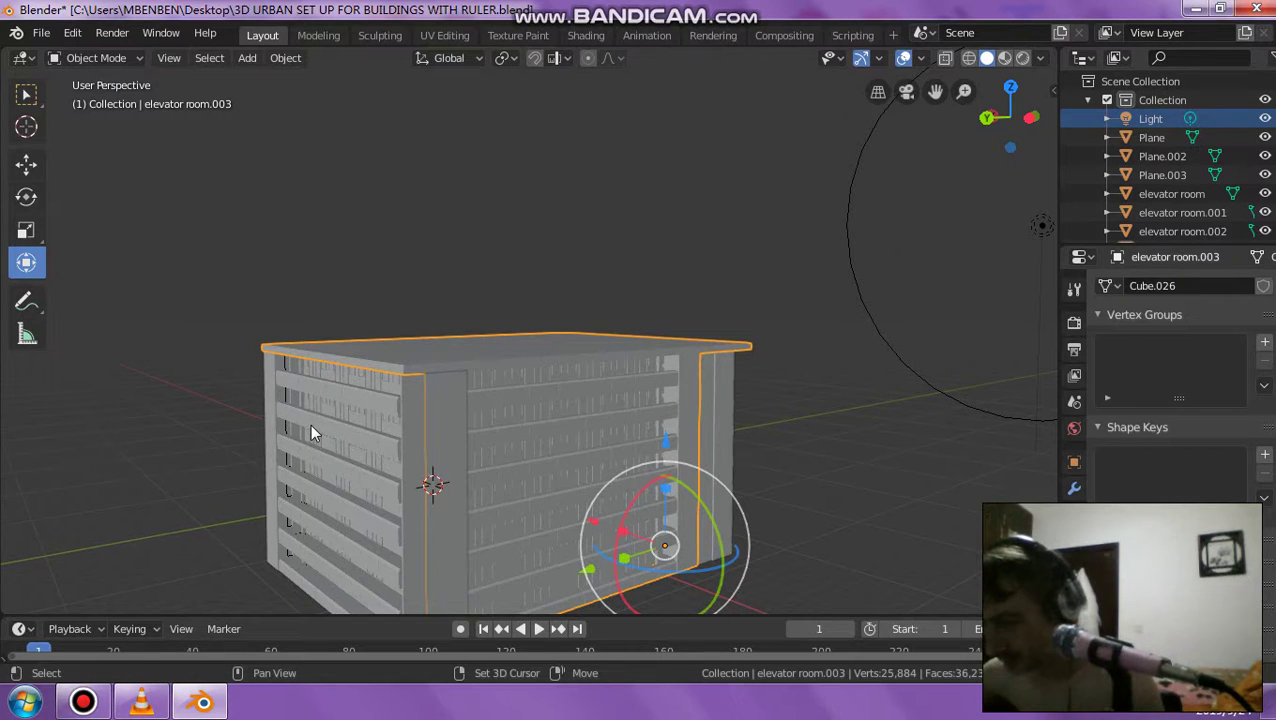
left_click(310, 423)
left_click(657, 426)
middle_click_drag(720, 412, 508, 230)
left_click(317, 372)
left_click(590, 570, "shift")
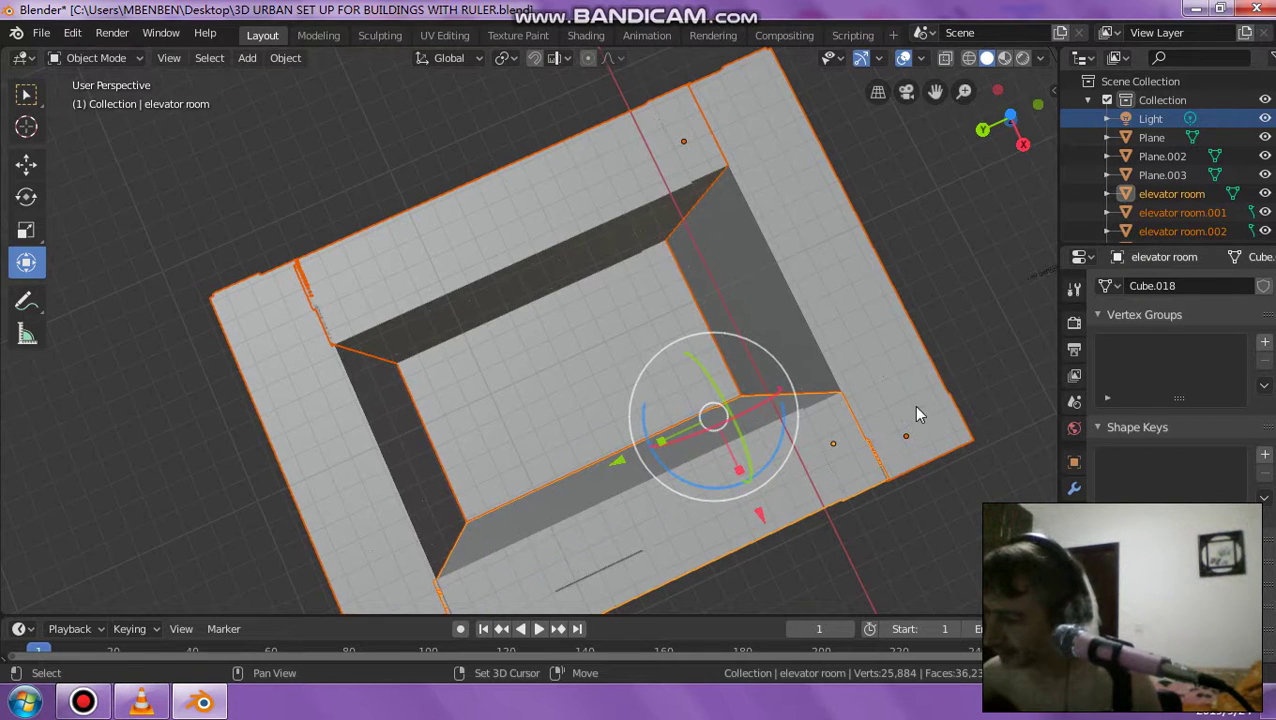
left_click(913, 398, "shift")
left_click(468, 384, "shift")
mouse_move(472, 374)
middle_mouse_down()
mouse_move(483, 547)
mouse_move(475, 540)
mouse_move(667, 316)
middle_mouse_up()
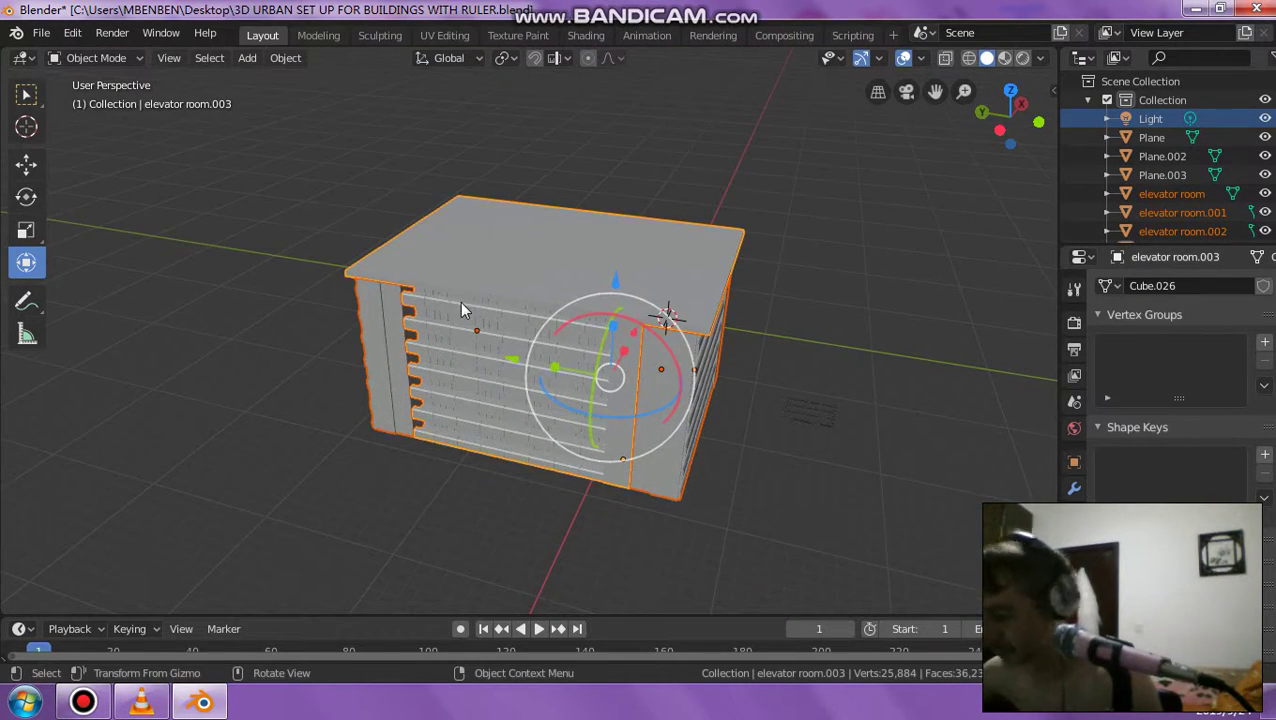
key("ctrl+j")
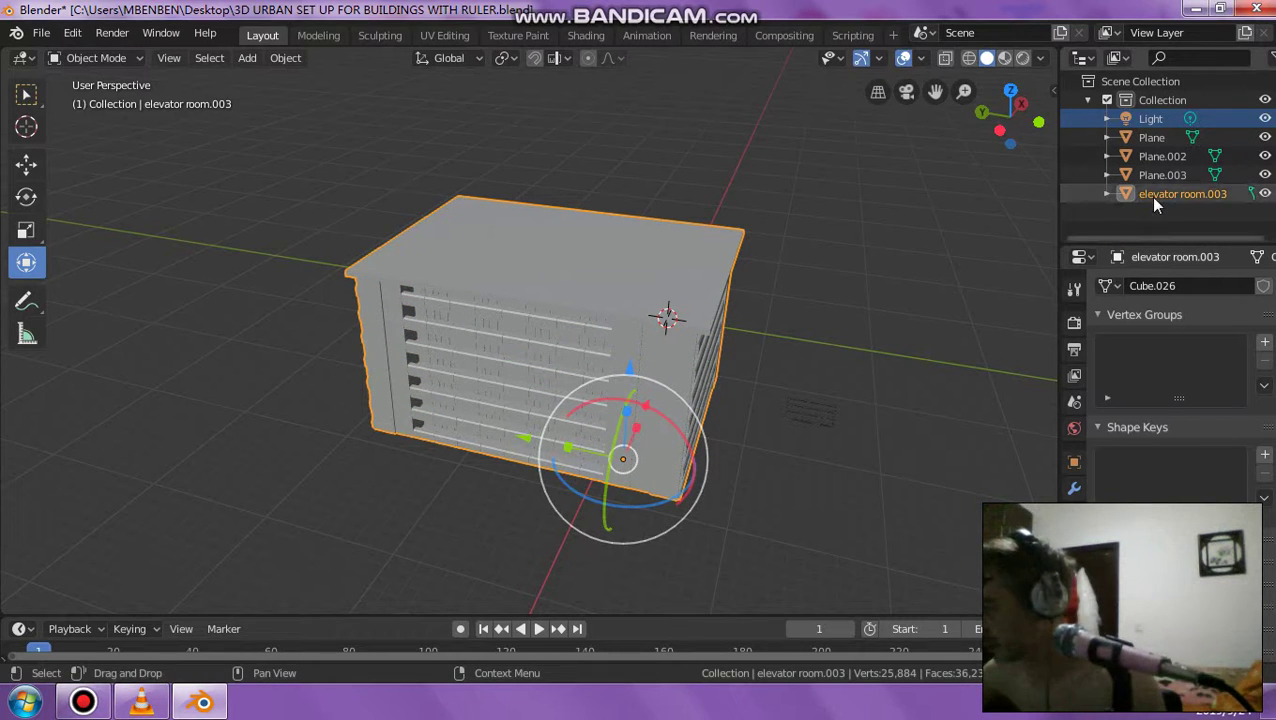
Toggle the merged building's visibility off and back on to check it.
left_click(1265, 193)
left_click(1265, 193)
left_click(1265, 193)
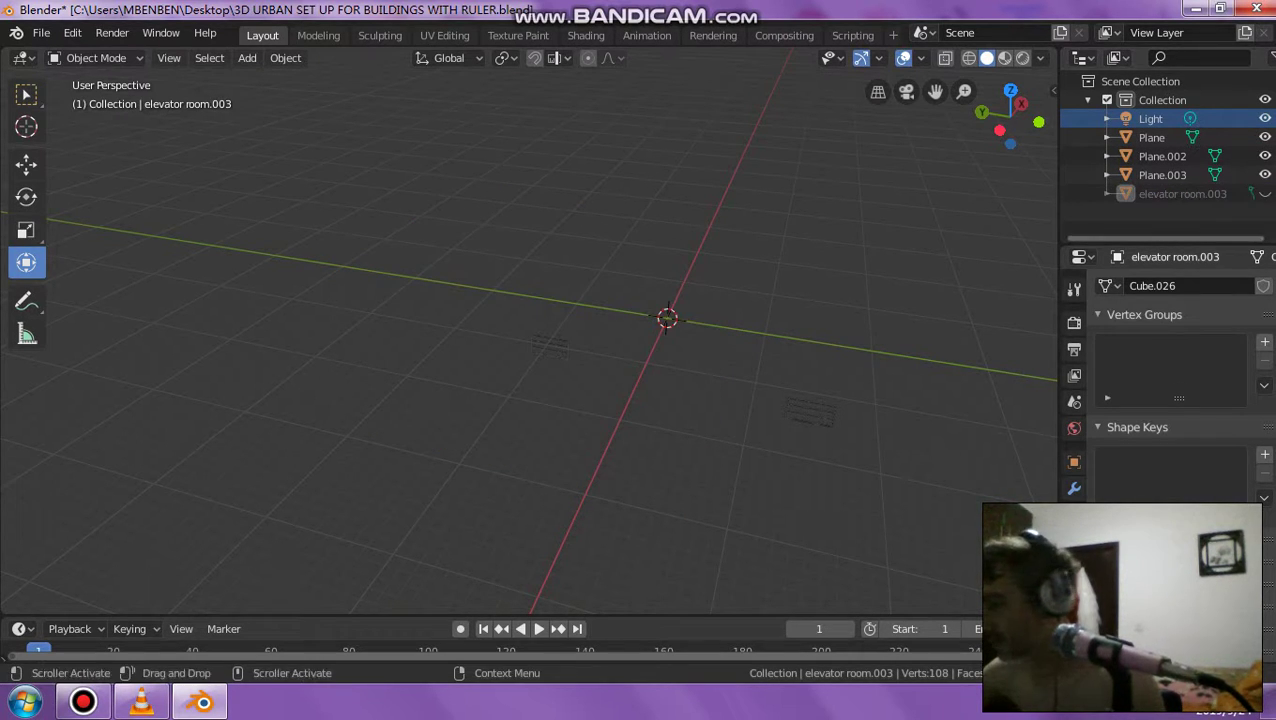
left_click(1265, 193)
mouse_move(926, 200)
middle_mouse_down()
mouse_move(958, 161)
mouse_move(650, 390)
mouse_move(747, 350)
mouse_move(768, 277)
middle_mouse_up()
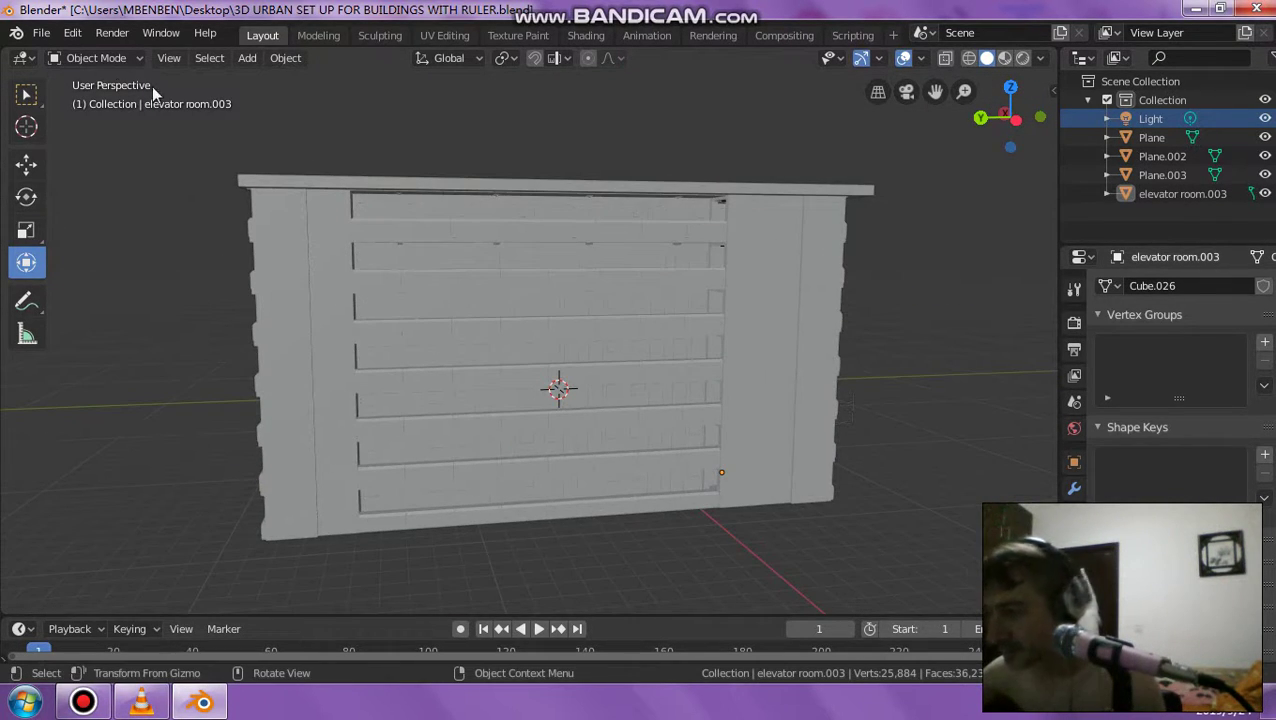
left_click(50, 36)
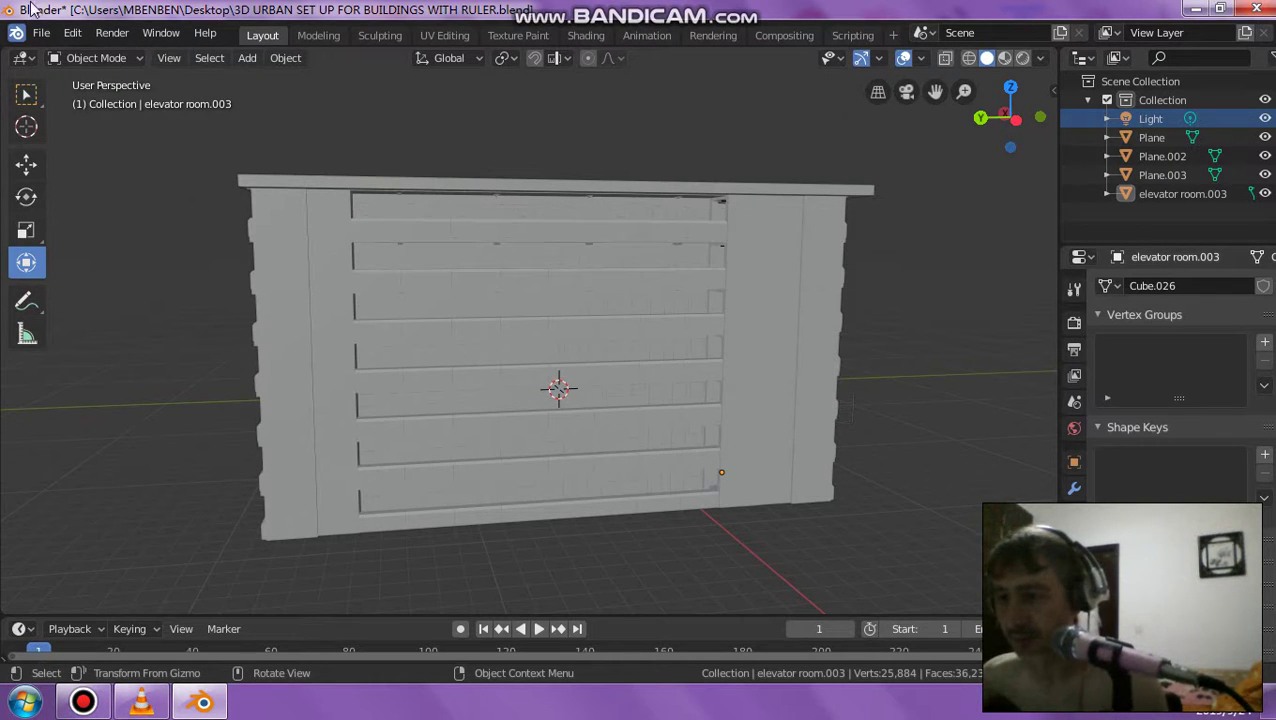
Start a Collada (.dae) export and browse the E: drive folders.
left_click(41, 32)
mouse_move(70, 304)
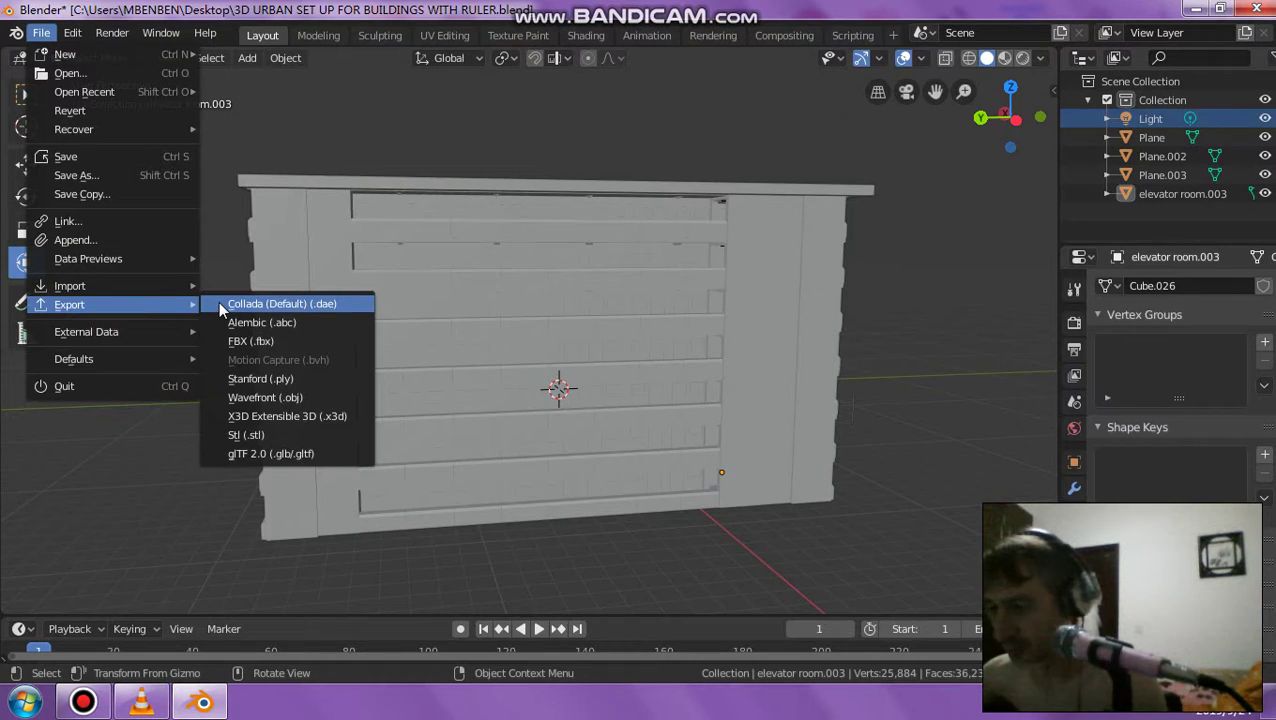
left_click(220, 304)
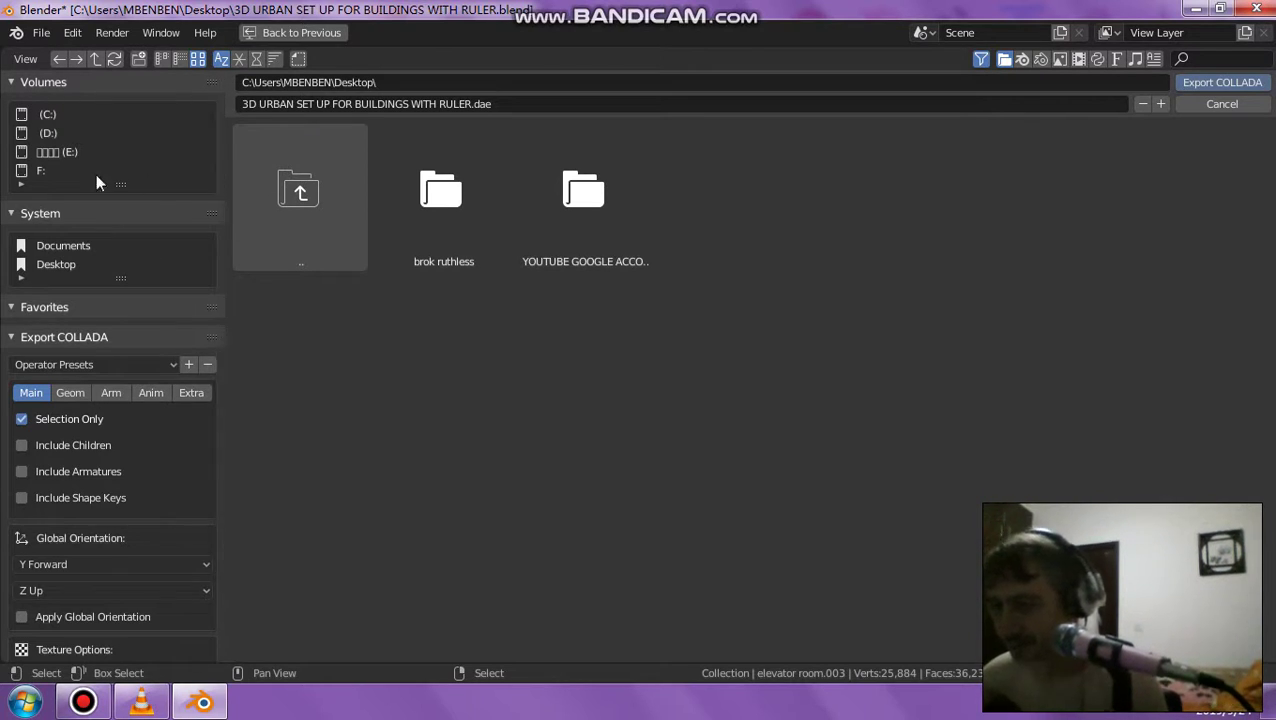
left_click(130, 155)
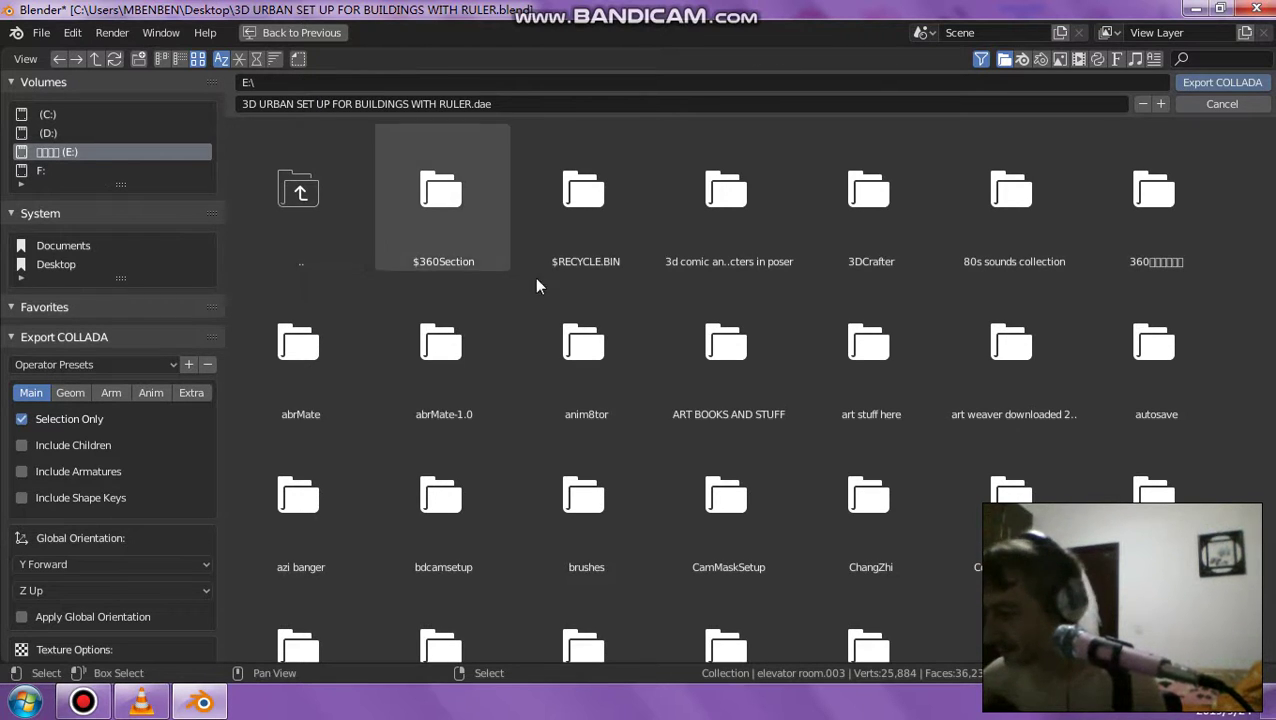
left_click(885, 388)
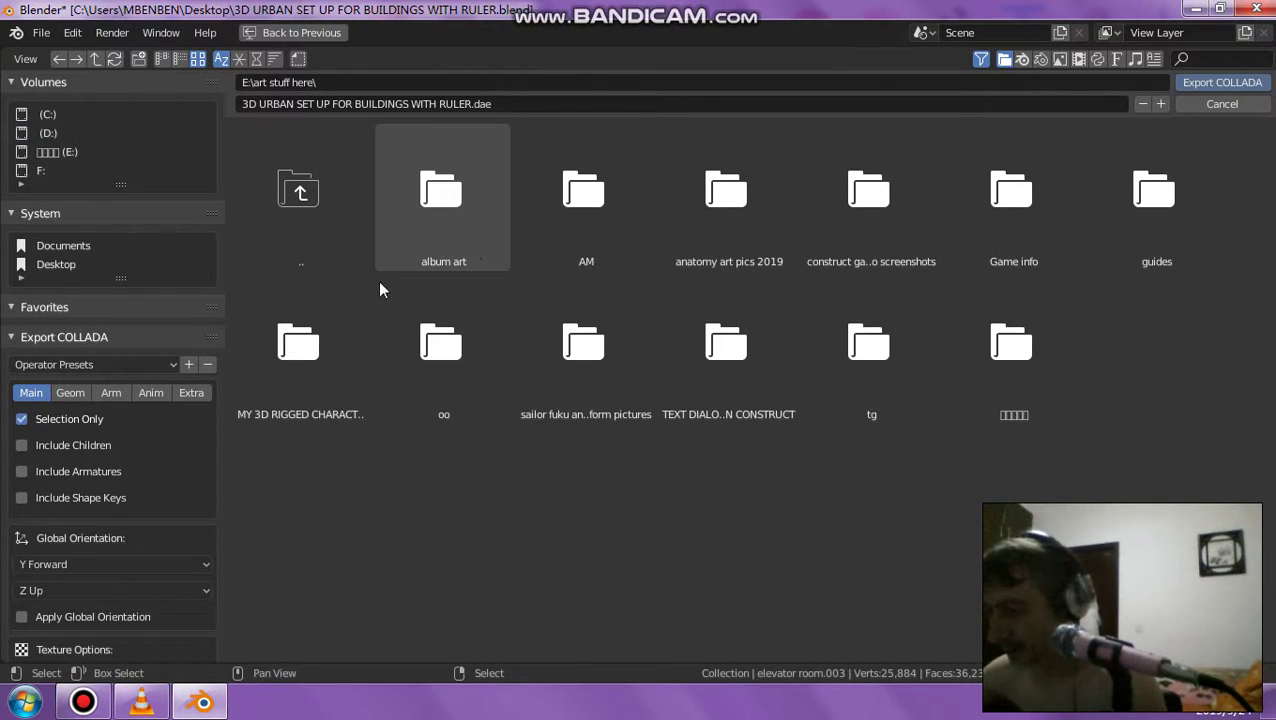
double_click(293, 350)
Edit the export file name to '4 sided highrise flats facing out.dae'.
left_click(423, 100)
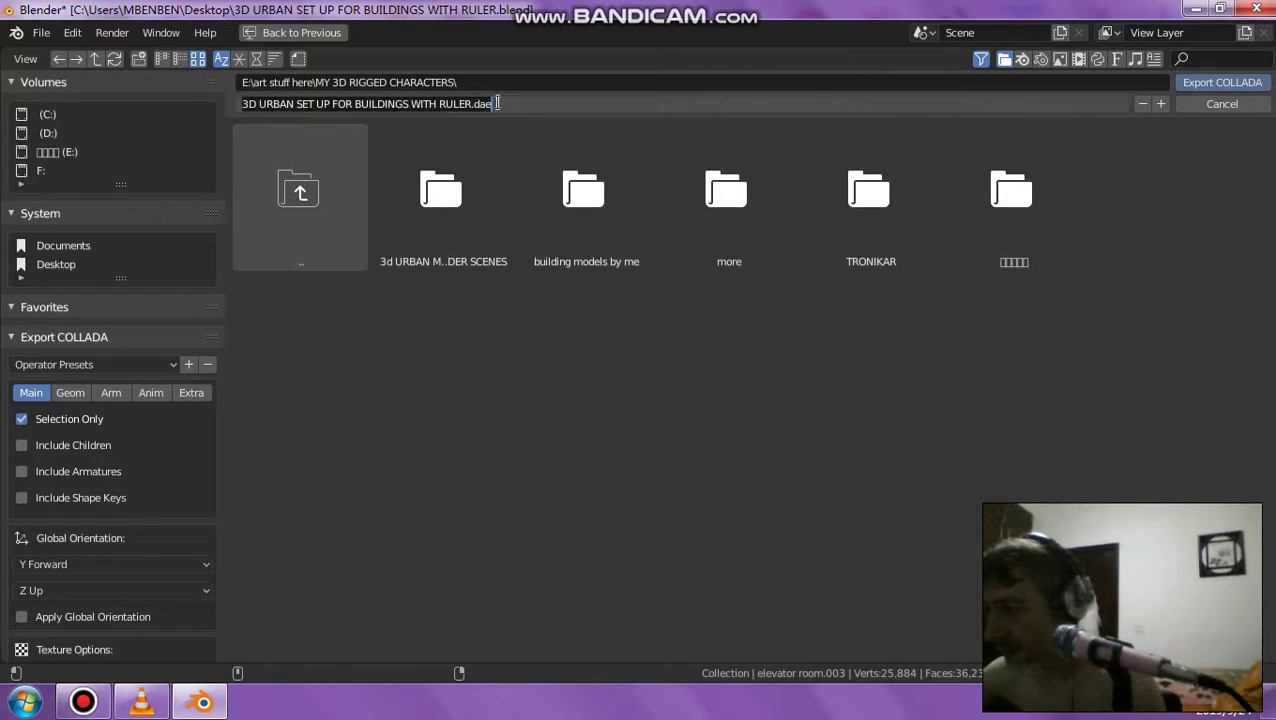
key("Home")
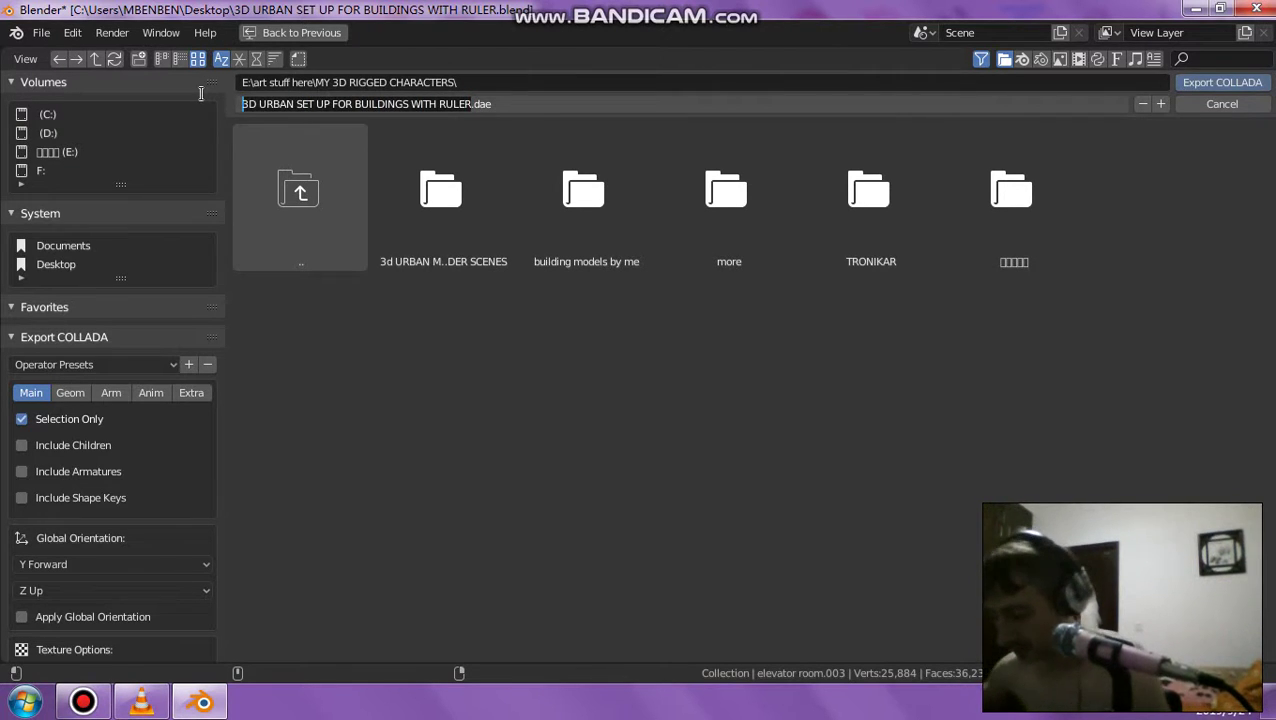
type("4")
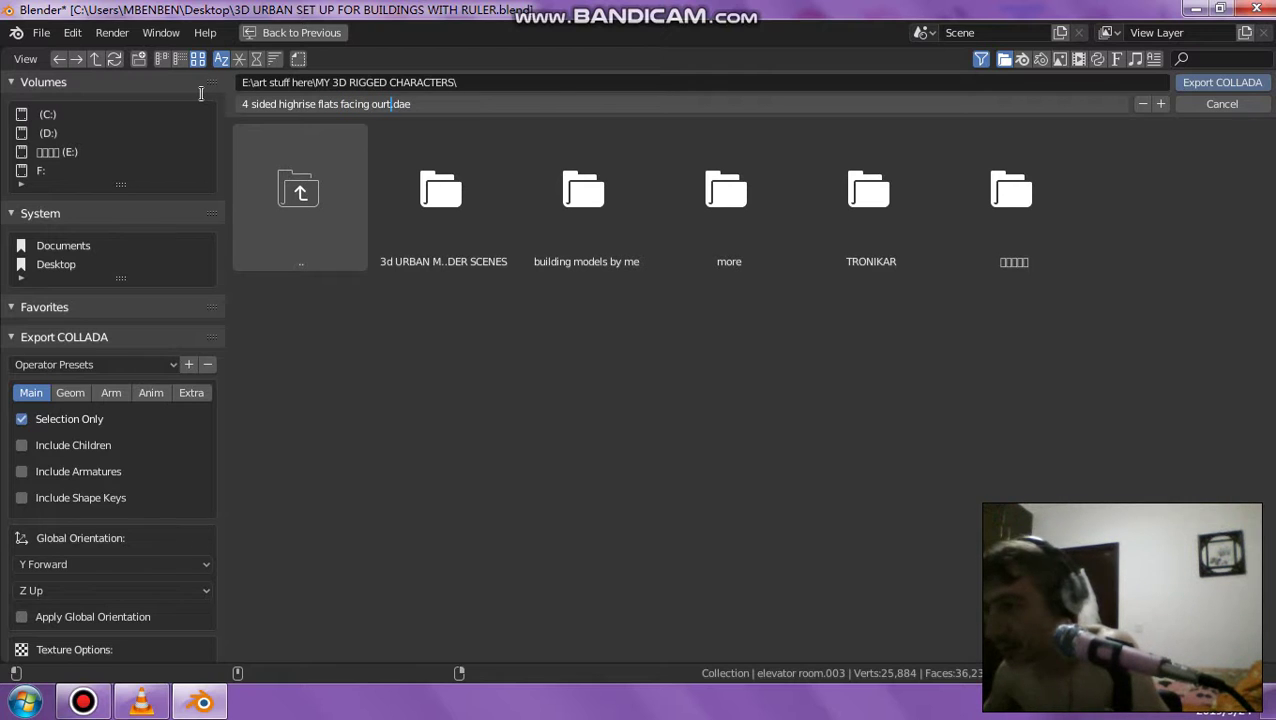
key("BackSpace")
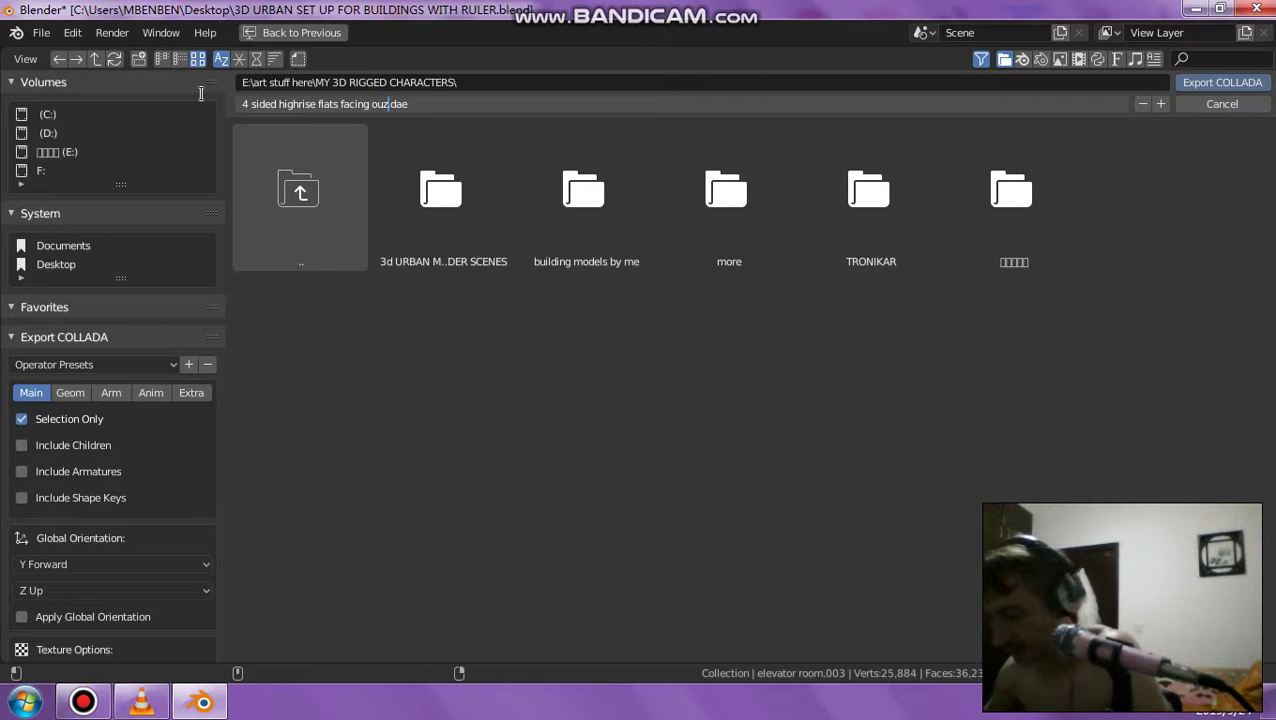
key("BackSpace")
key("BackSpace")
key("BackSpace")
type("t")
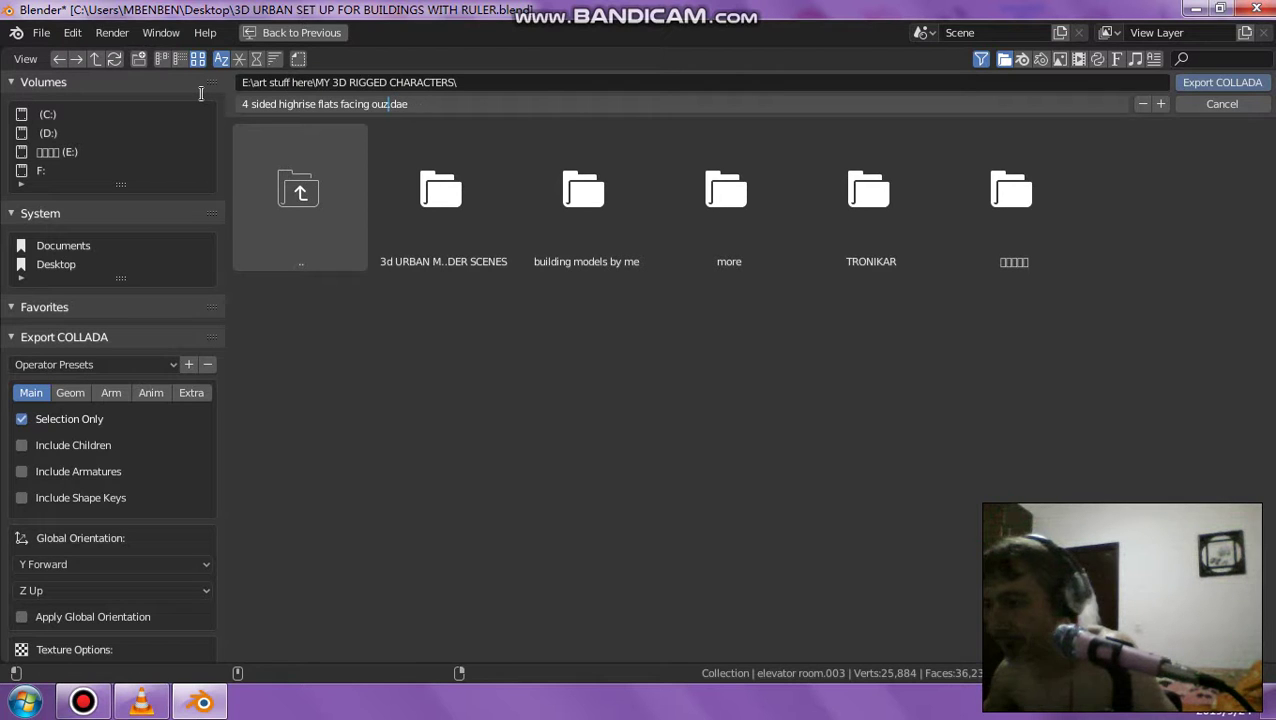
key("BackSpace")
key("BackSpace")
type("t")
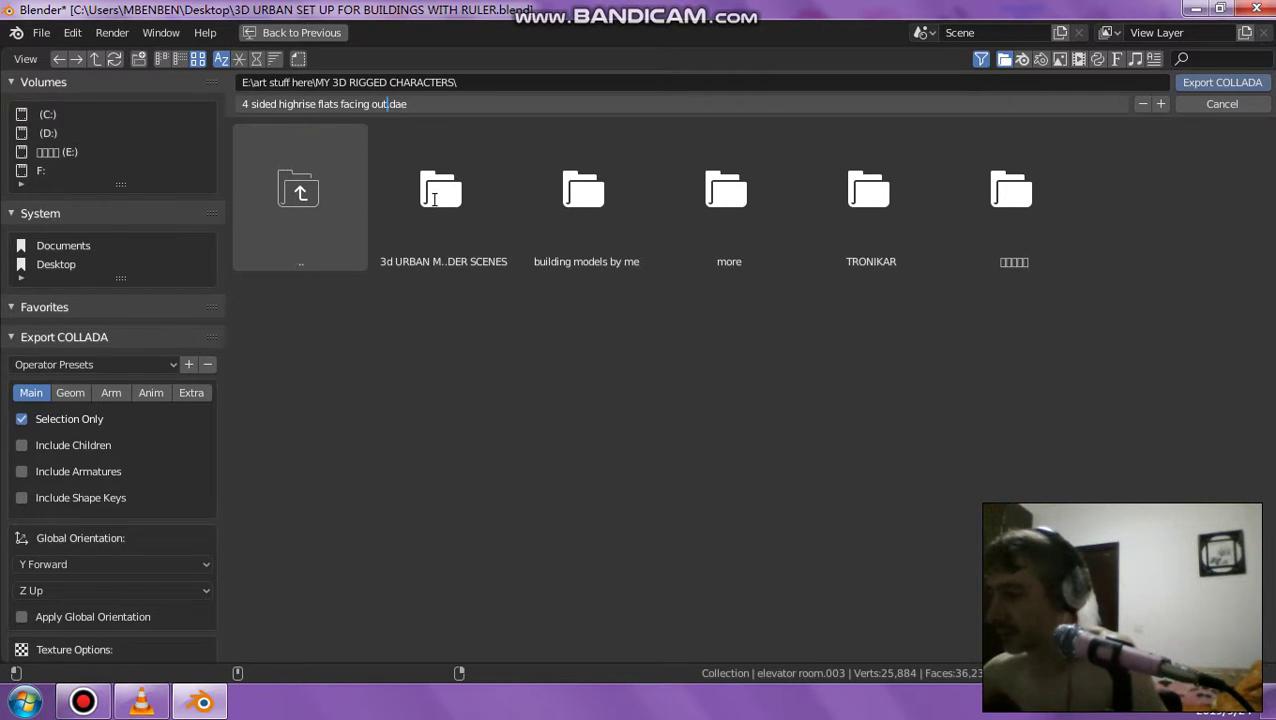
Export the Collada file into 3d URBAN MODELS > 3D PROPS (WINDOWS, DOORS AND MORE).
left_click(444, 250)
double_click(437, 240)
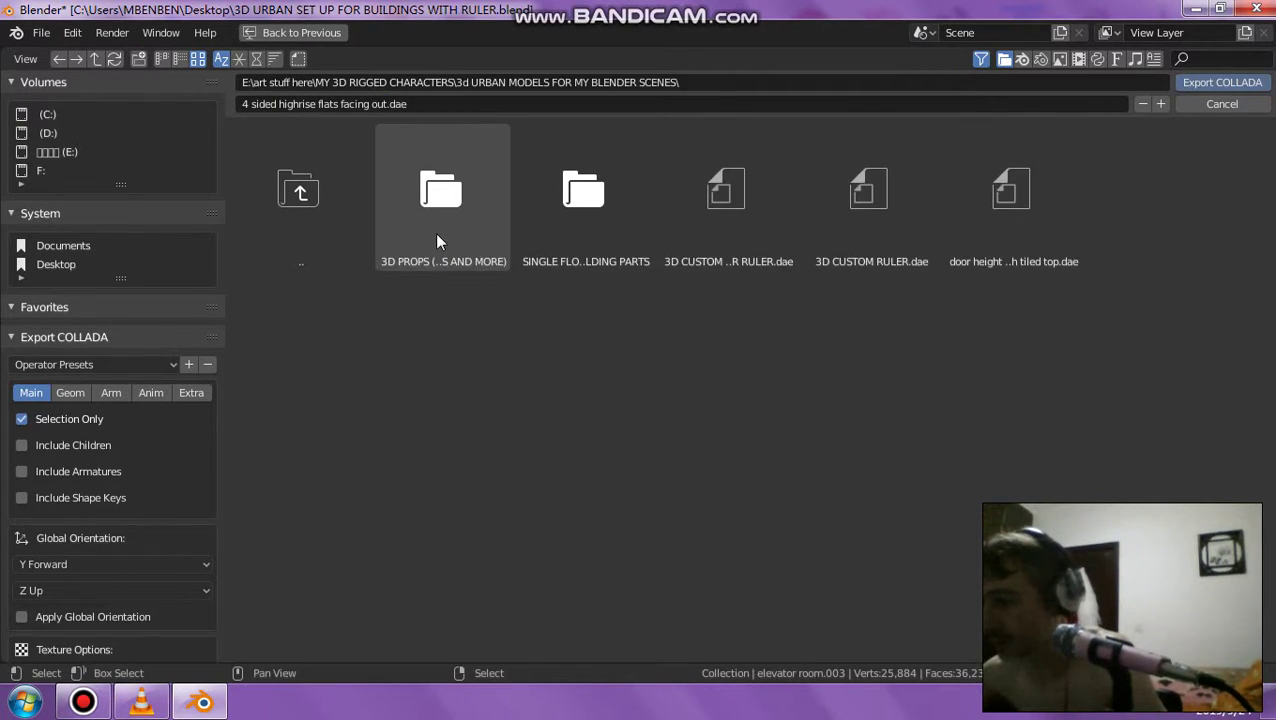
double_click(437, 241)
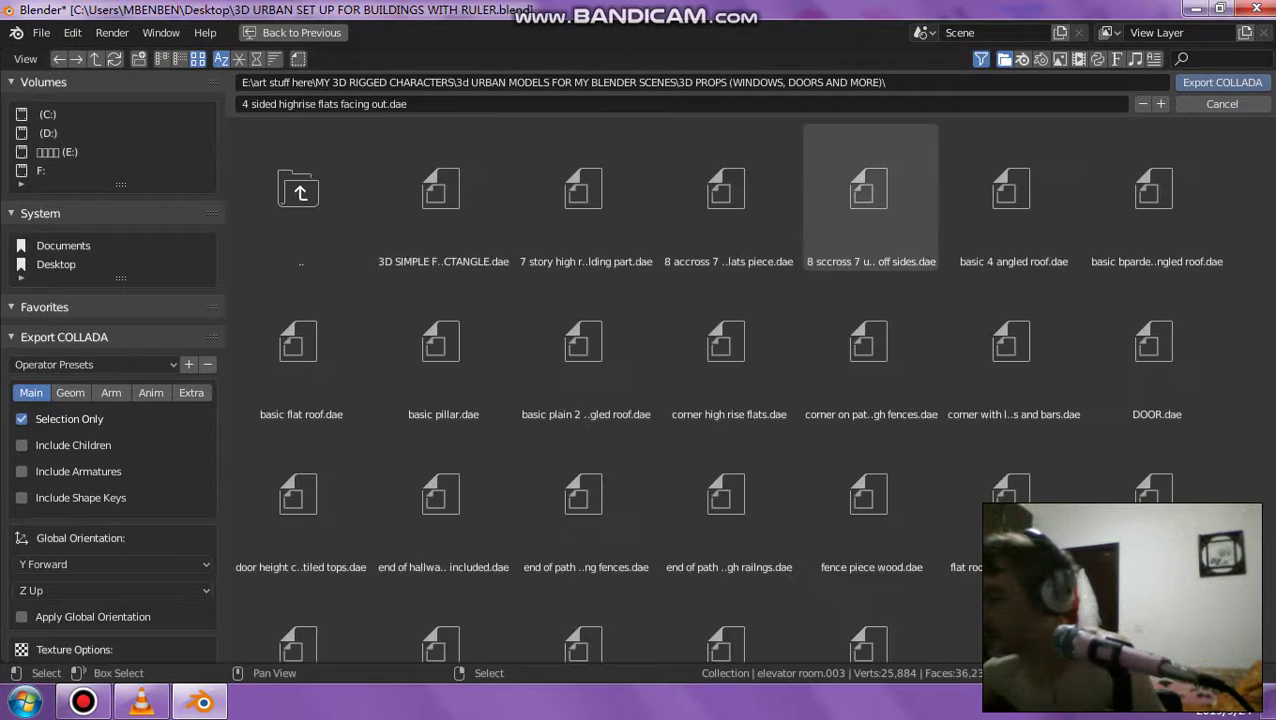
left_click(1220, 82)
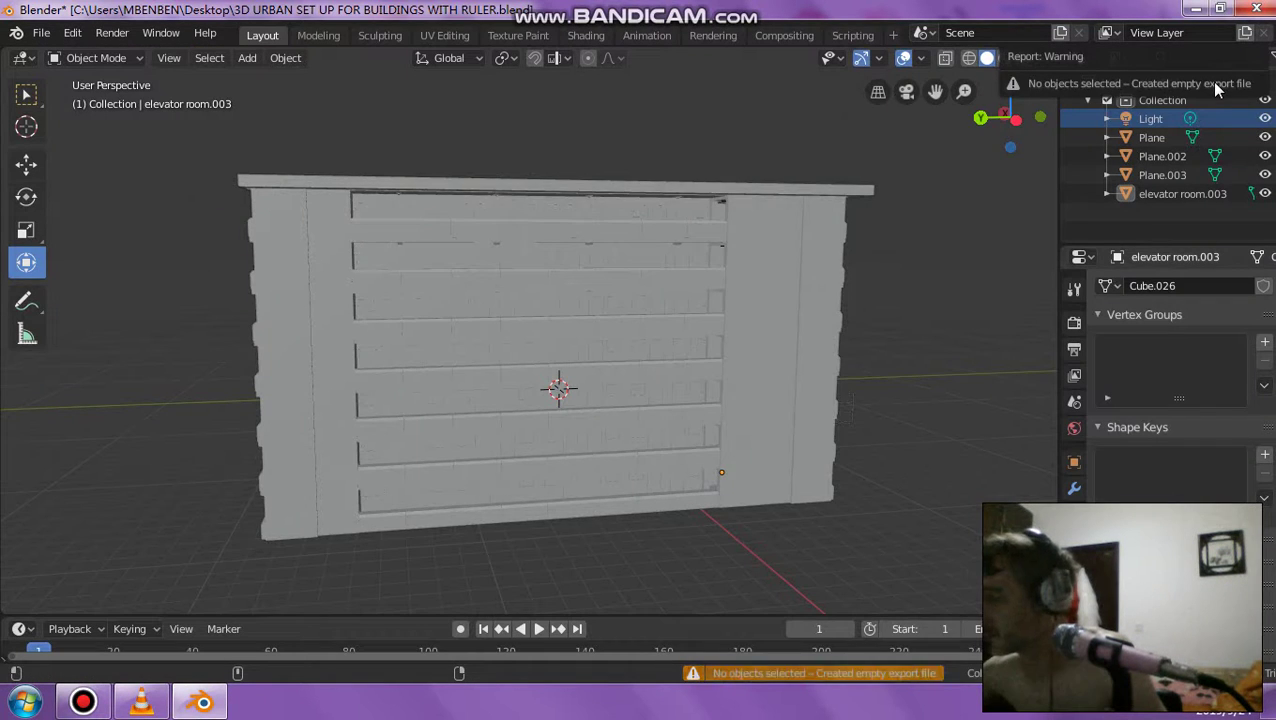
left_click(712, 270)
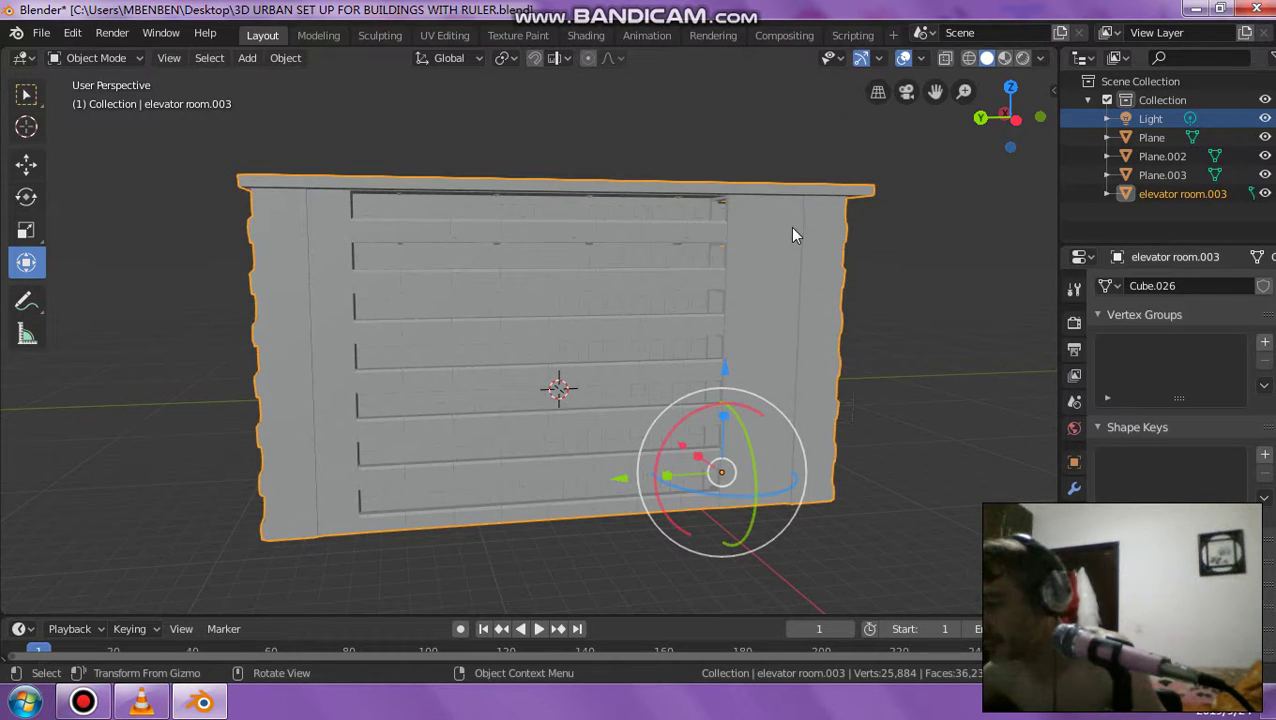
In Explorer, open 3d URBAN MODELS > 3D PROPS and search for the exported .dae.
left_click(1194, 10)
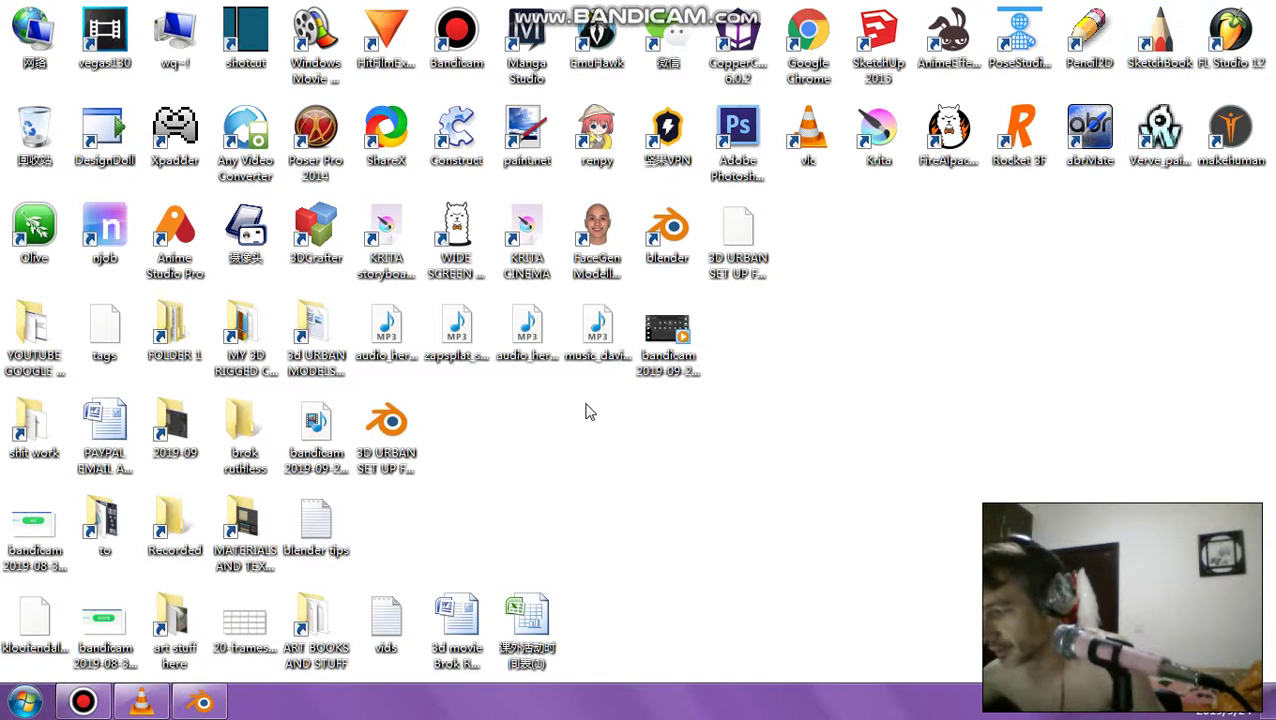
left_click_drag(333, 455, 758, 384)
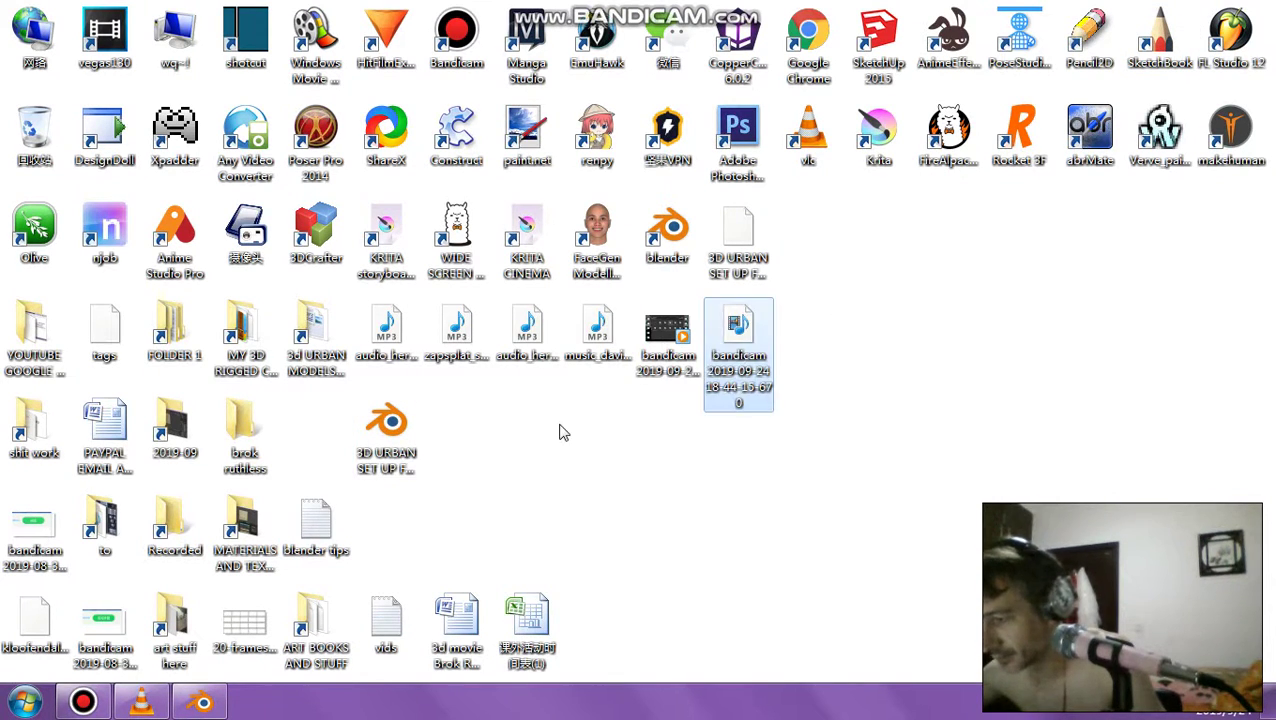
left_click(325, 370)
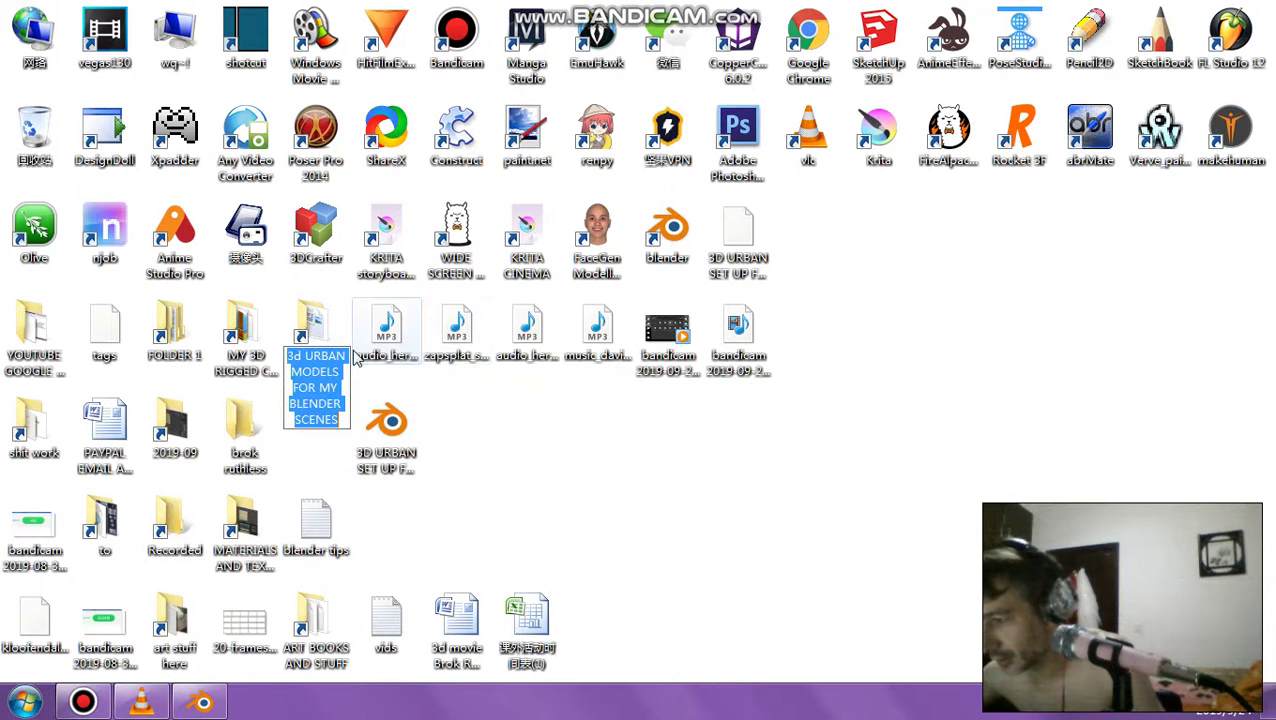
double_click(320, 316)
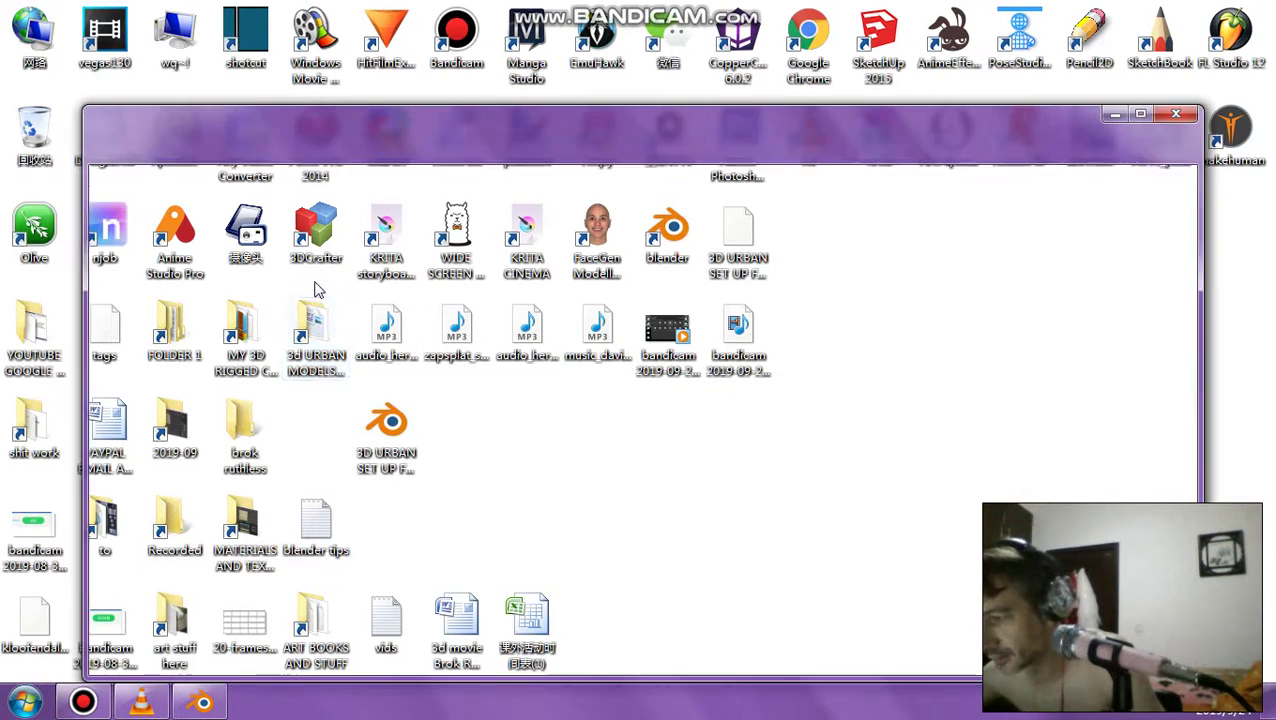
double_click(330, 258)
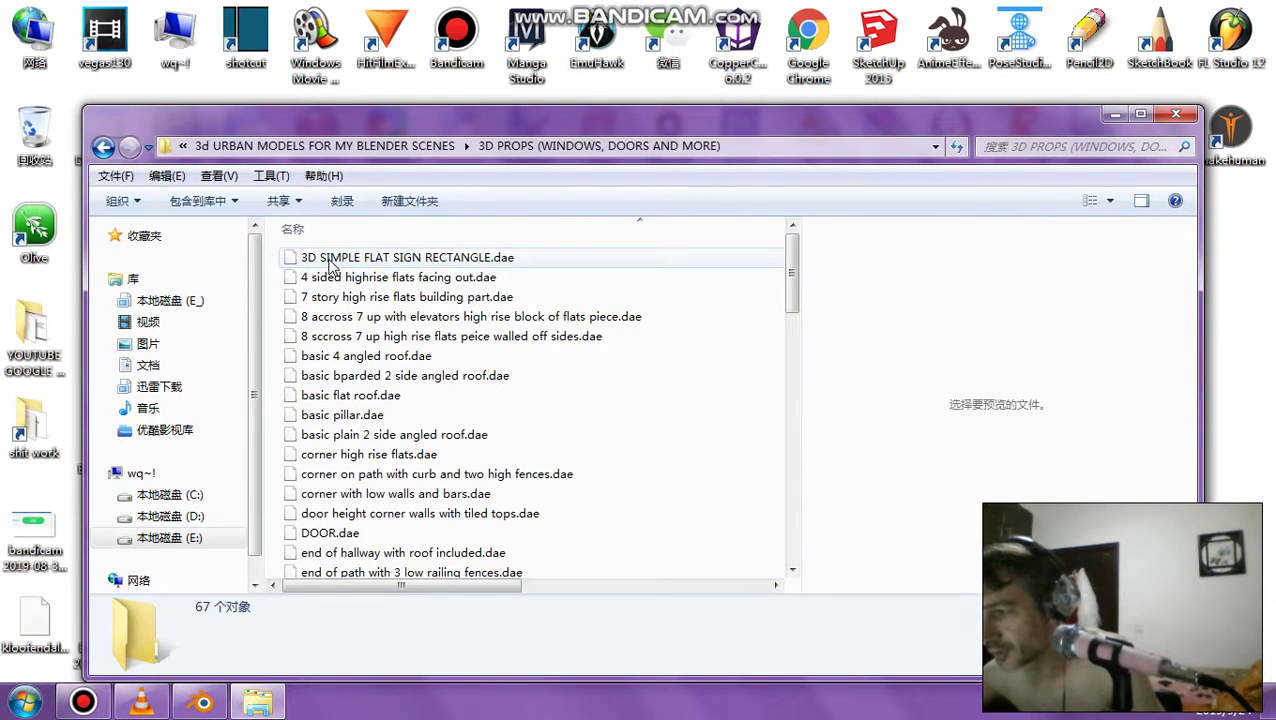
left_click(1036, 147)
type("4 si")
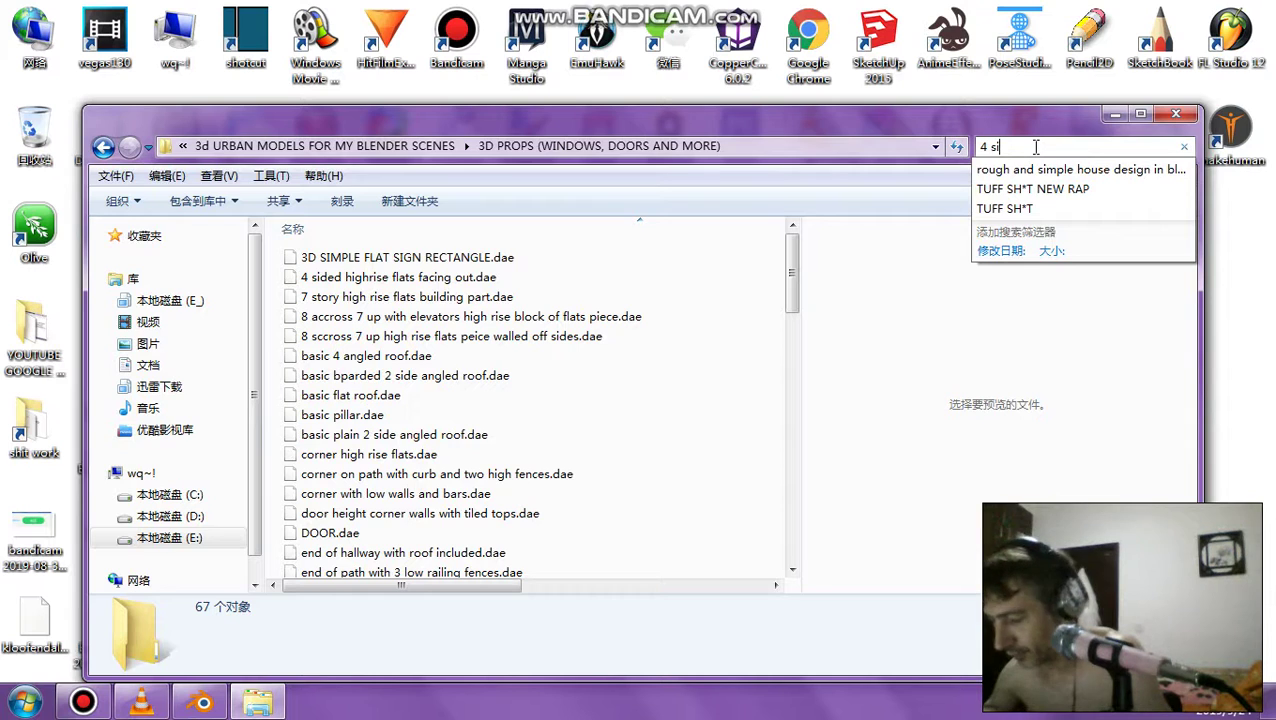
type("ded")
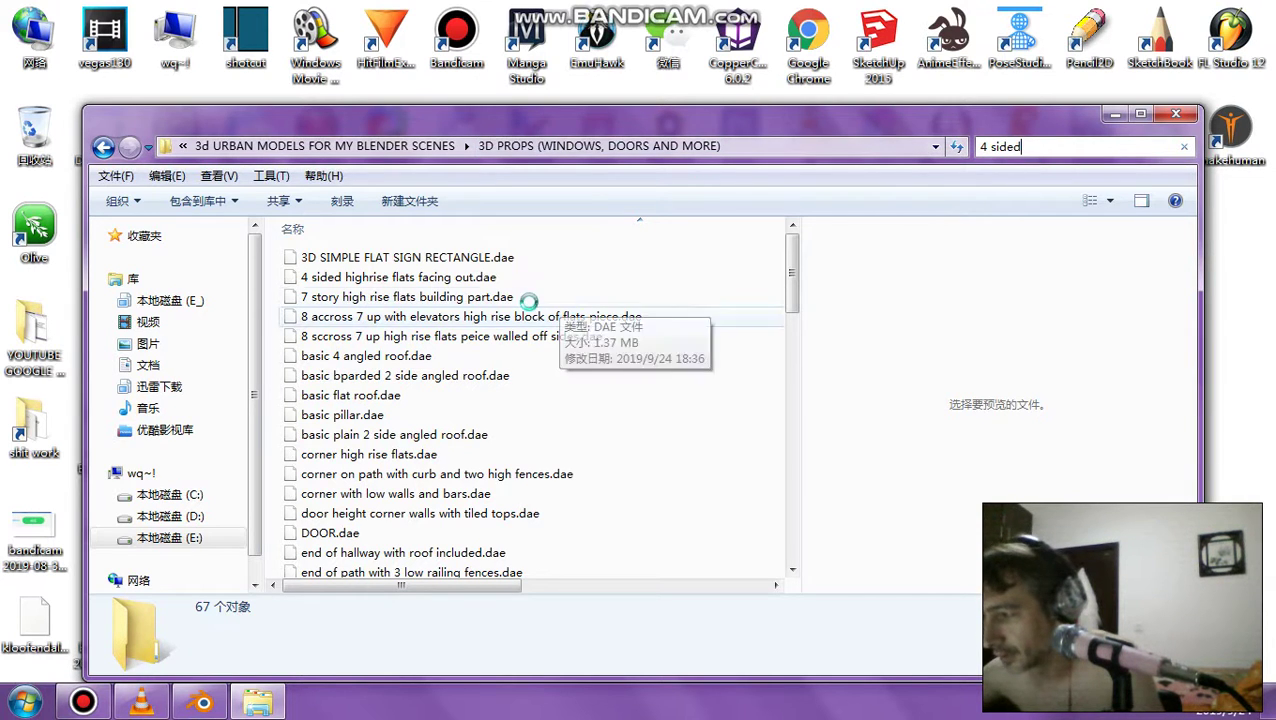
Delete 4 sided highrise flats facing out.dae and empty the Recycle Bin.
right_click(510, 284)
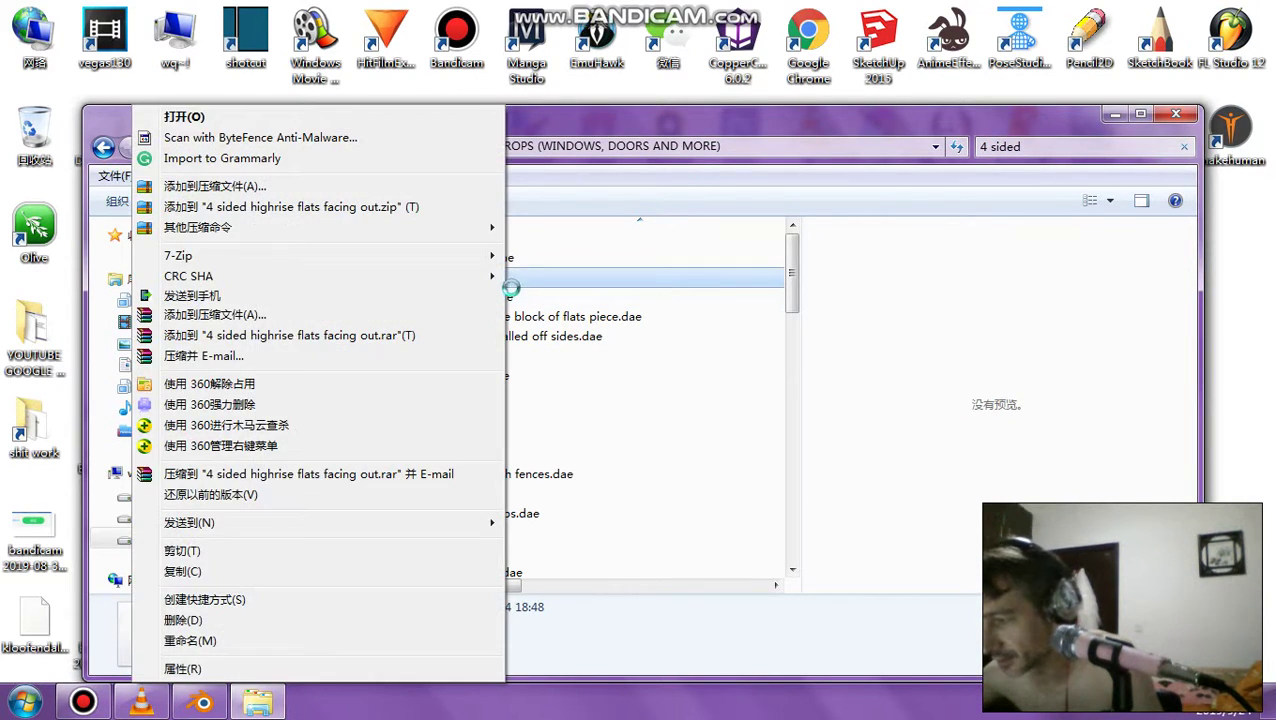
left_click(270, 620)
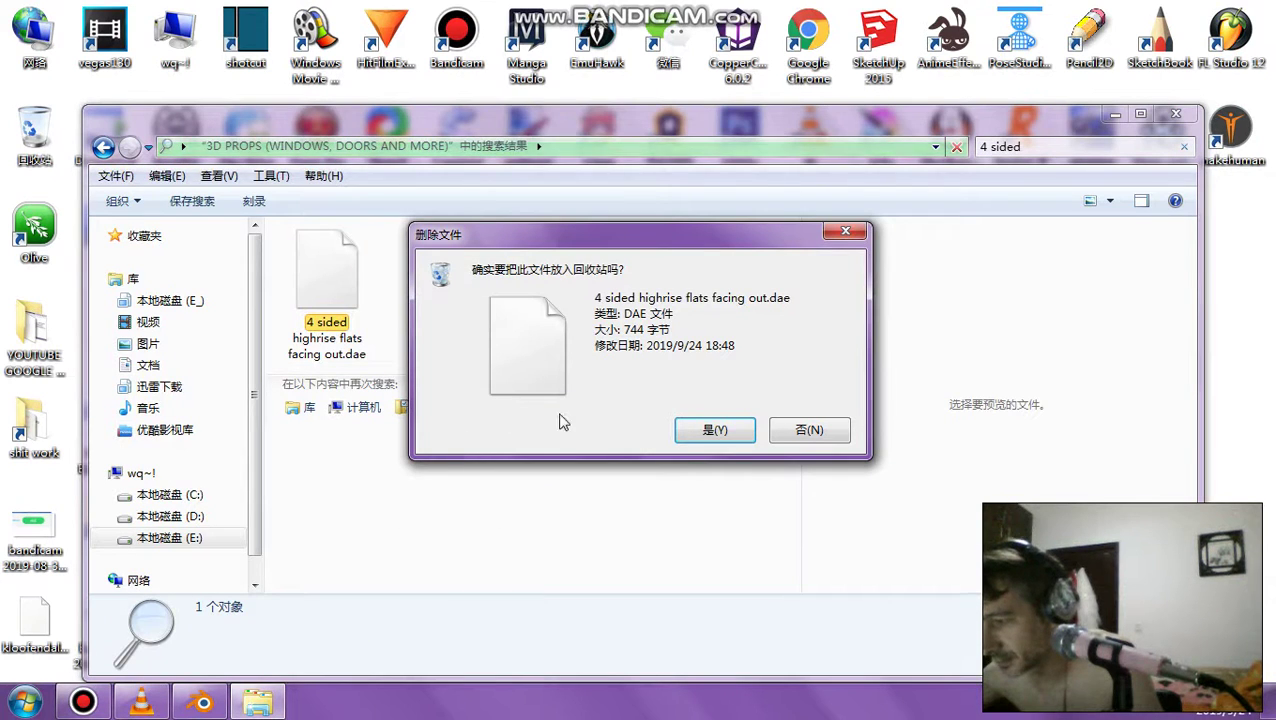
left_click(733, 436)
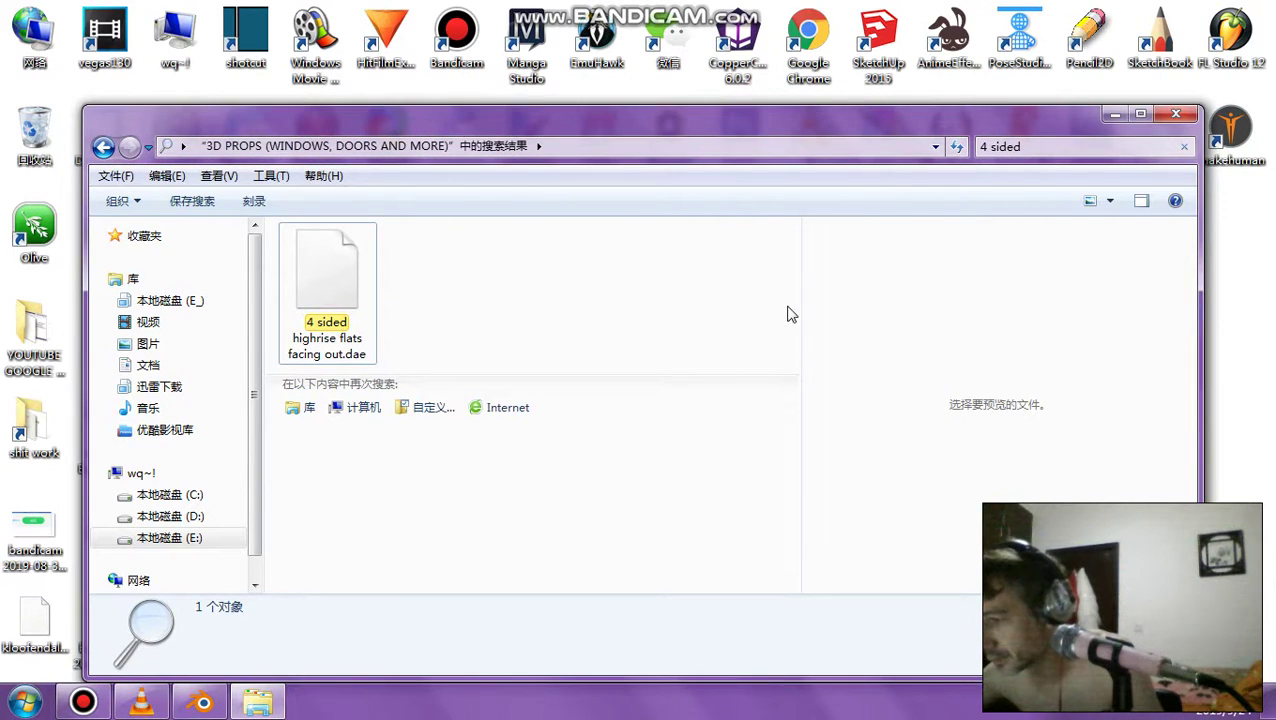
left_click(1184, 146)
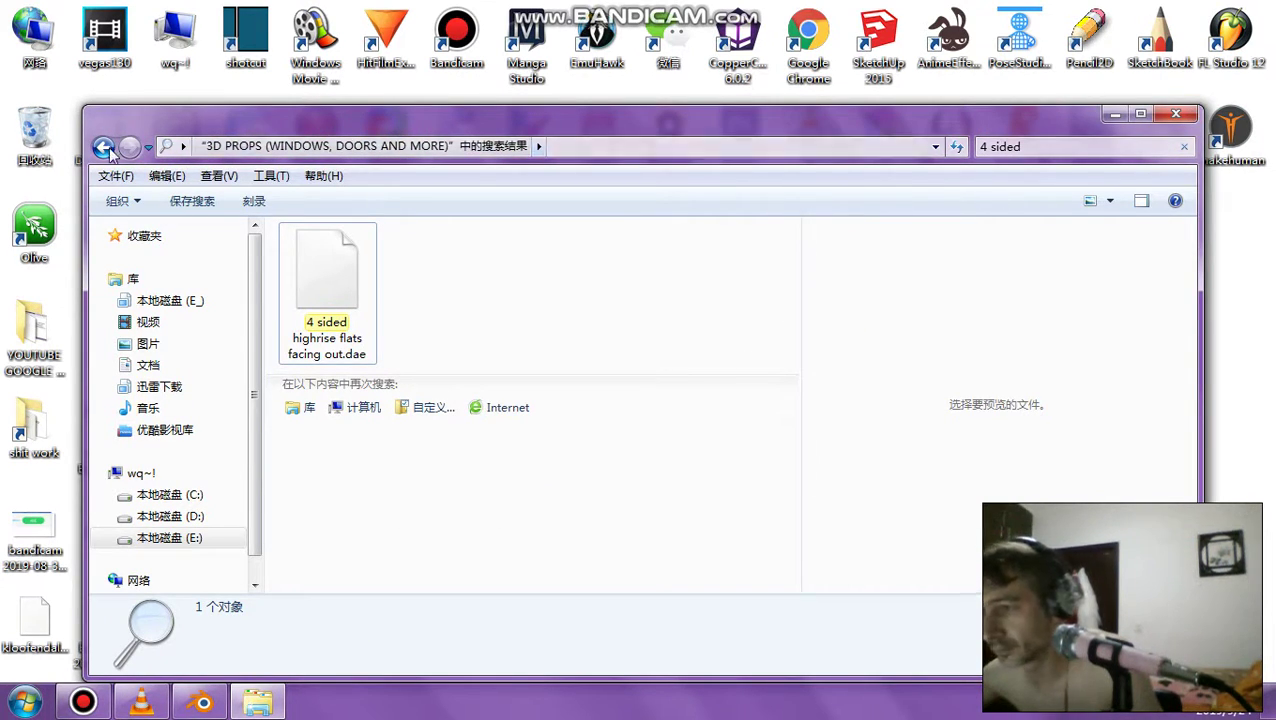
right_click(35, 125)
left_click(35, 161)
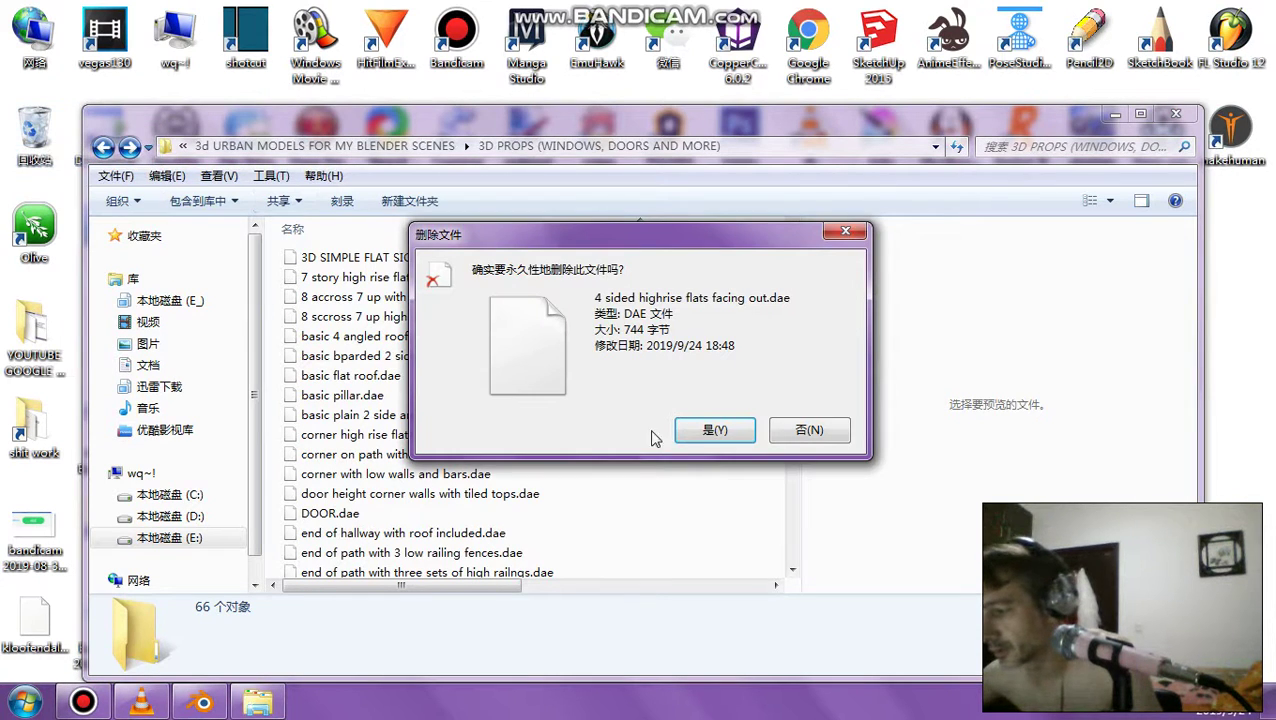
left_click(724, 436)
left_click(1115, 114)
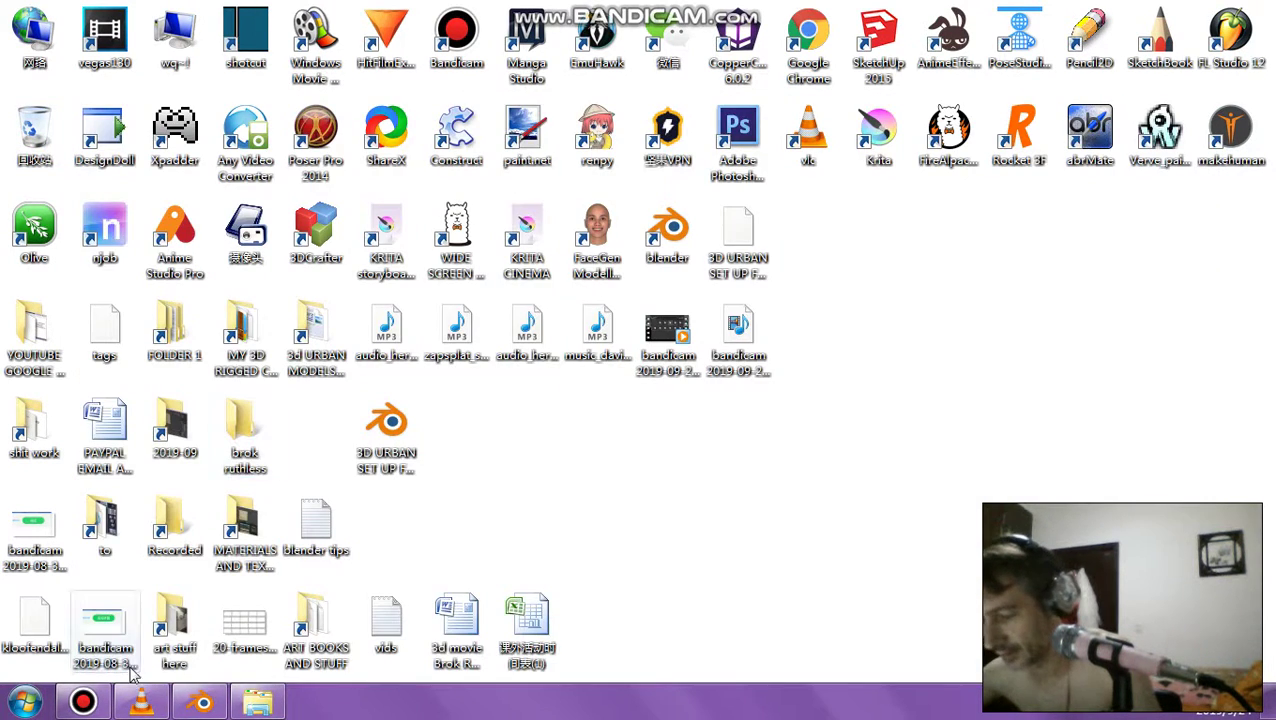
Bring Blender to the front and start a Save As from the File menu.
left_click(200, 700)
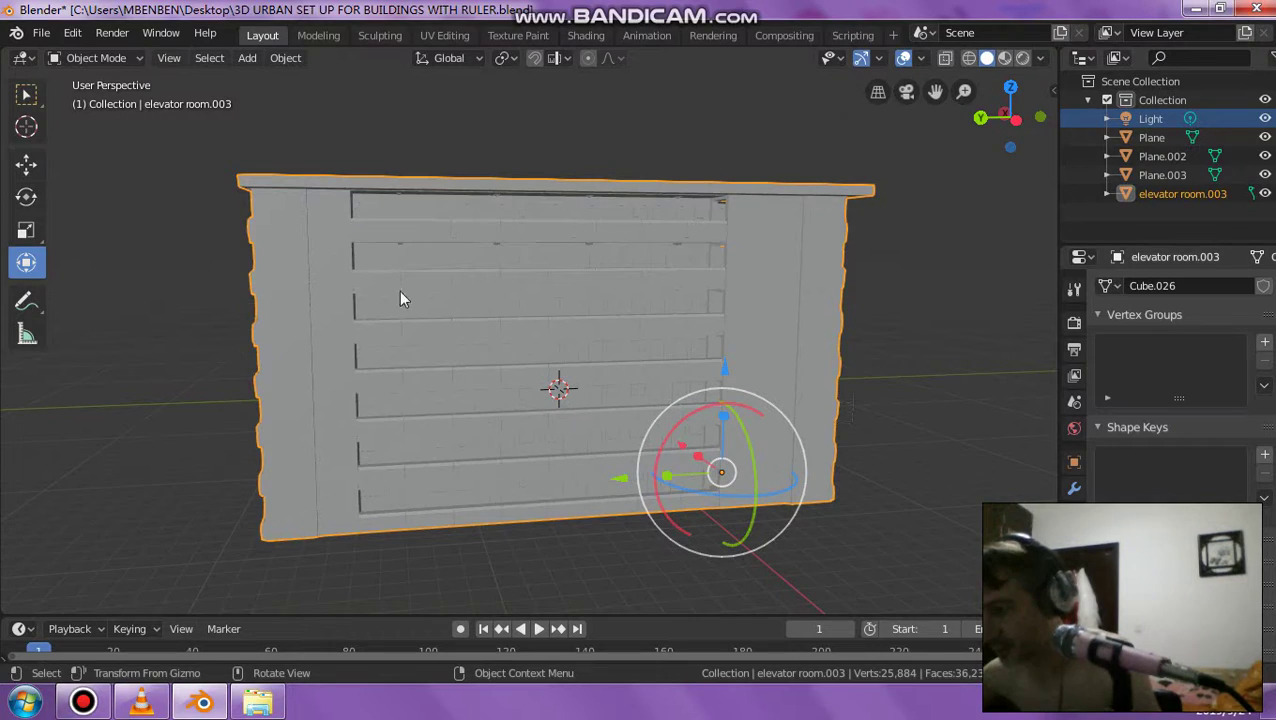
left_click(40, 34)
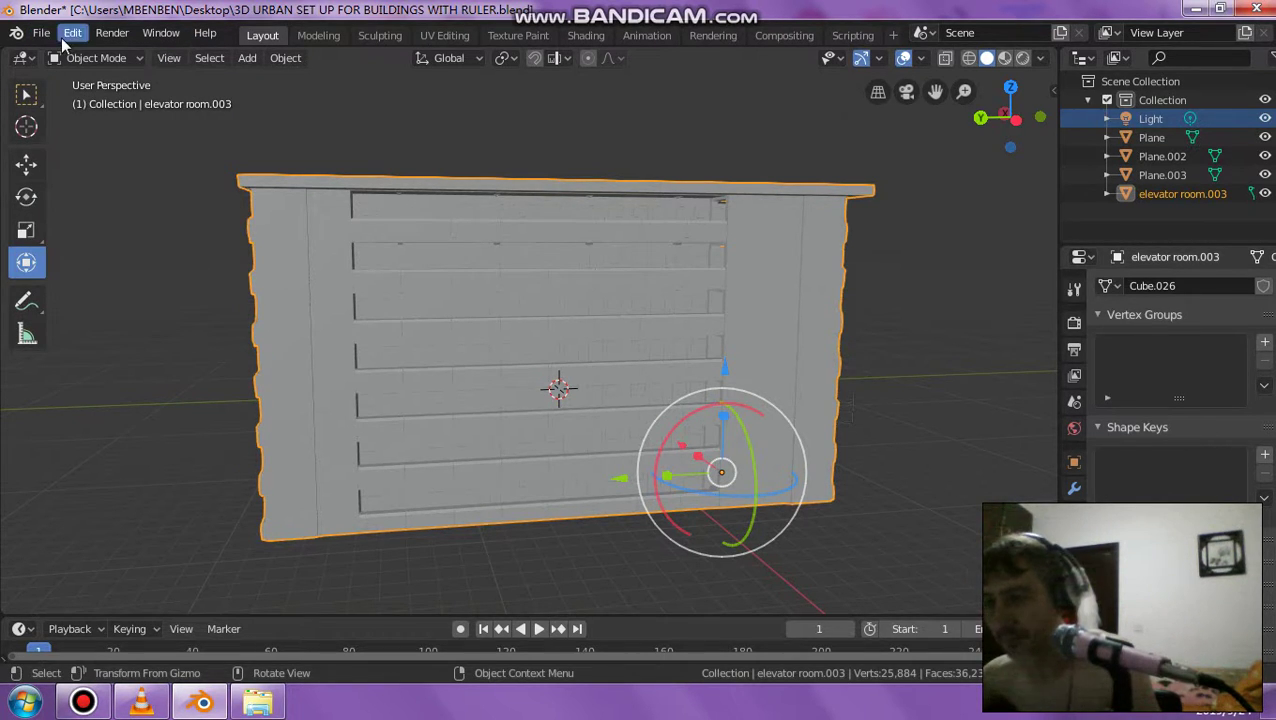
left_click(41, 33)
left_click(96, 175)
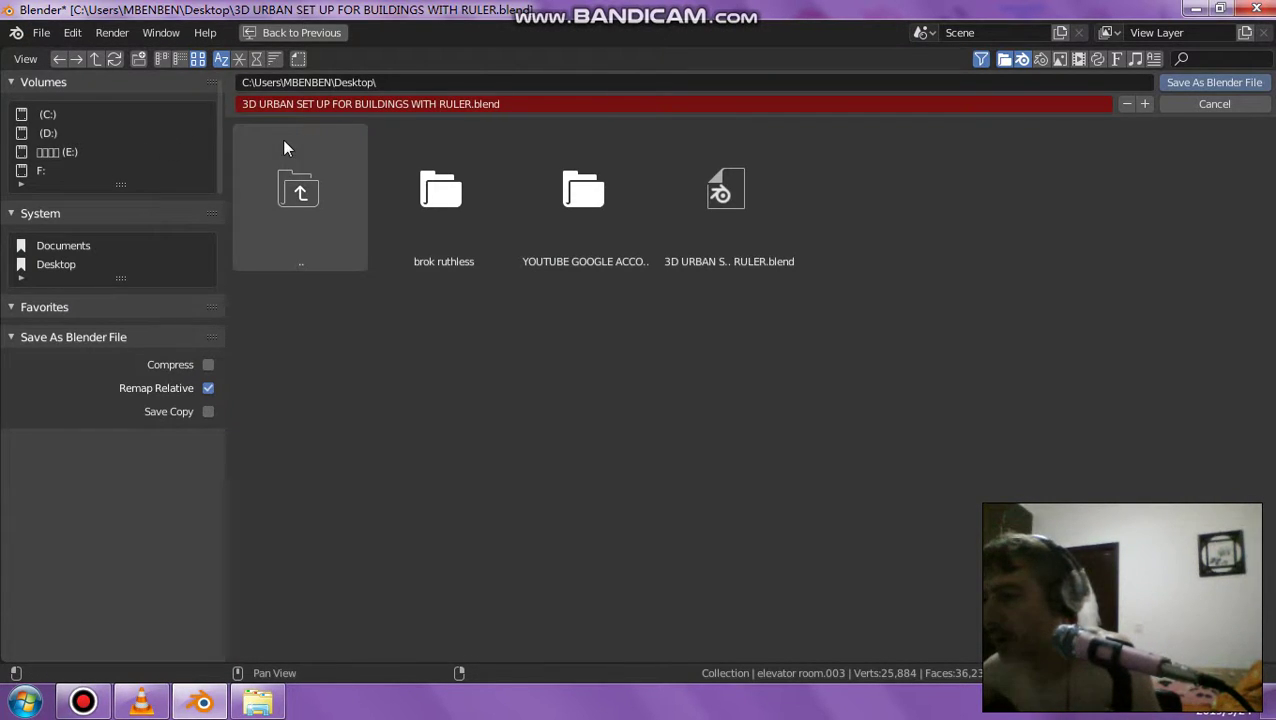
Browse the save dialog from E: into the 3D PROPS (WINDOWS, DOORS AND MORE) folder.
left_click(62, 153)
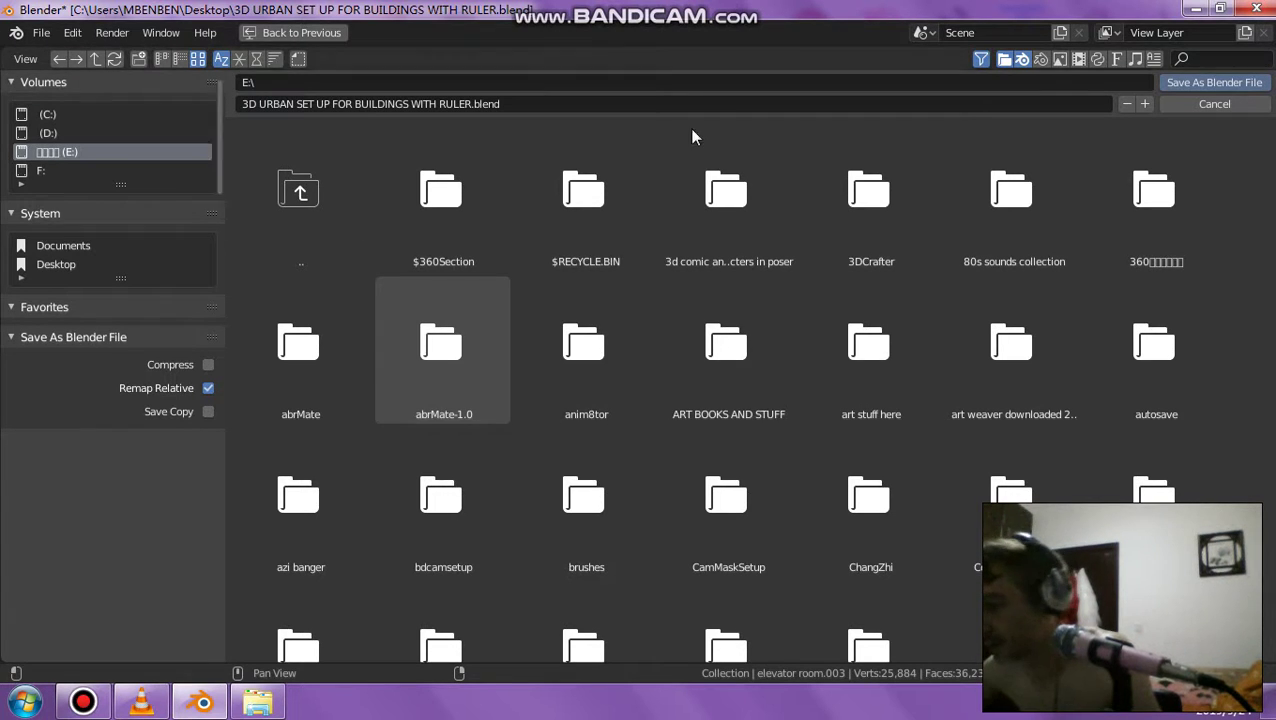
left_click(838, 371)
left_click(305, 385)
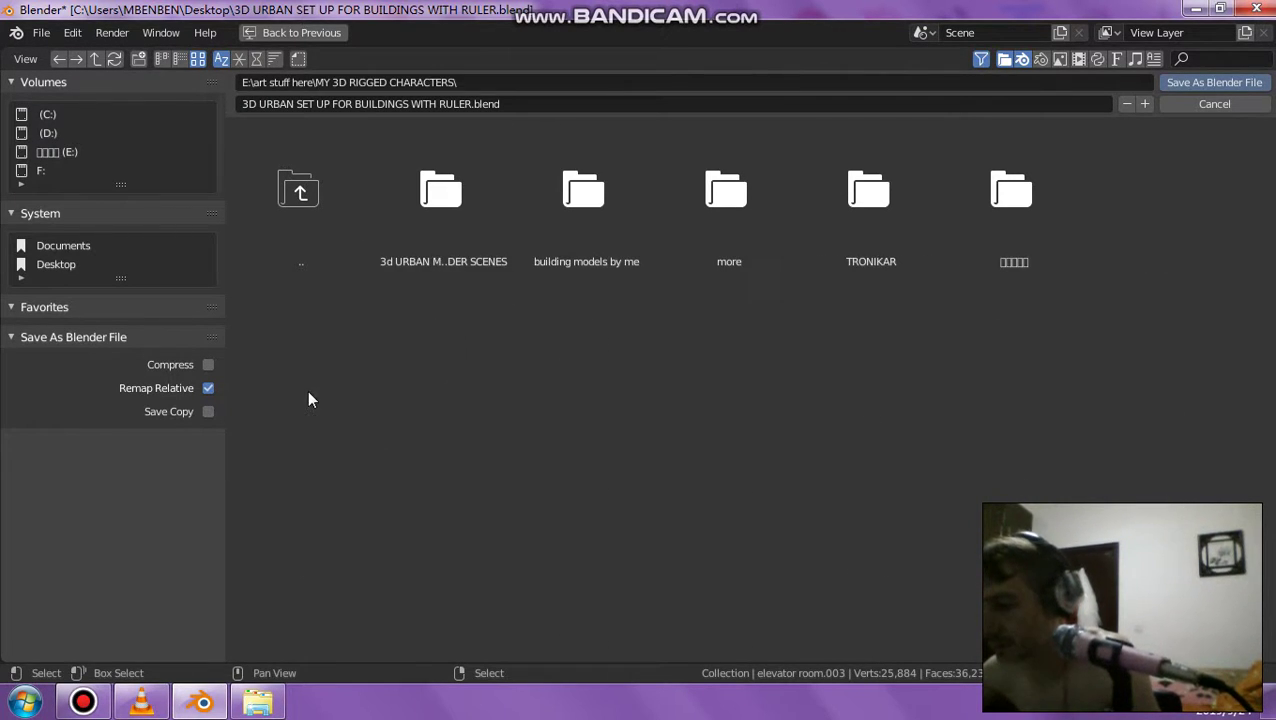
left_click(440, 205)
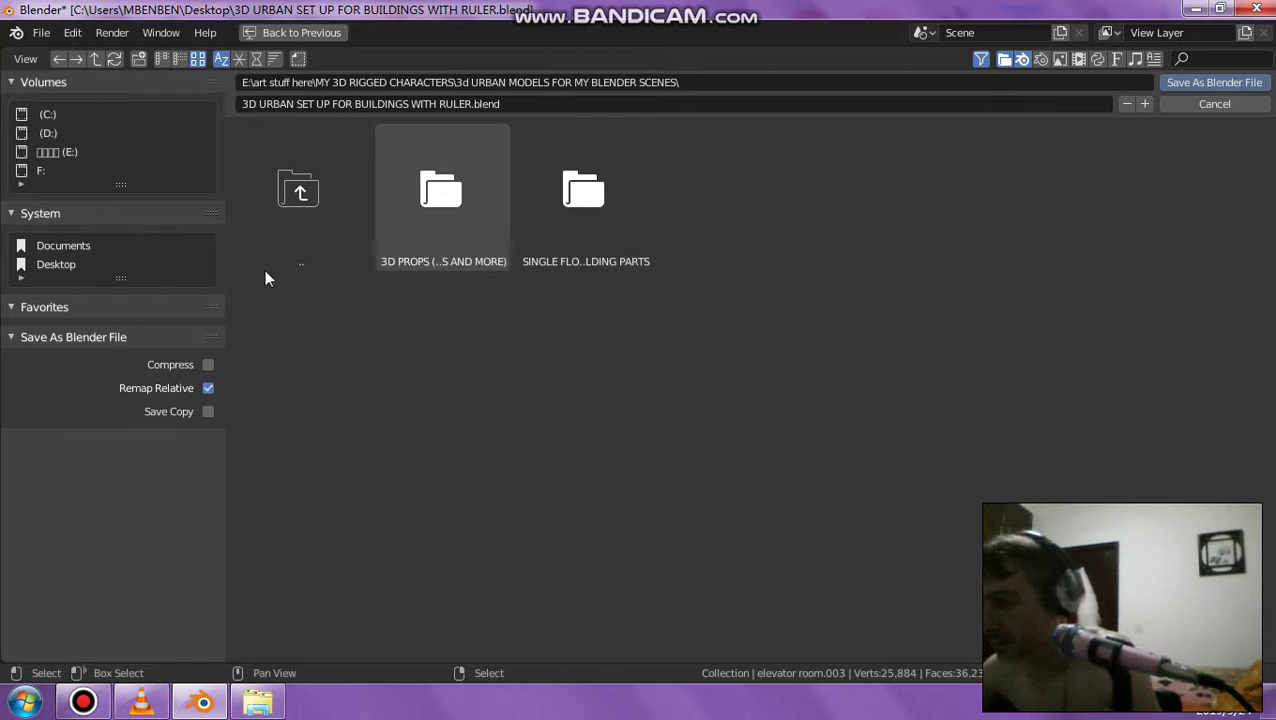
left_click(417, 222)
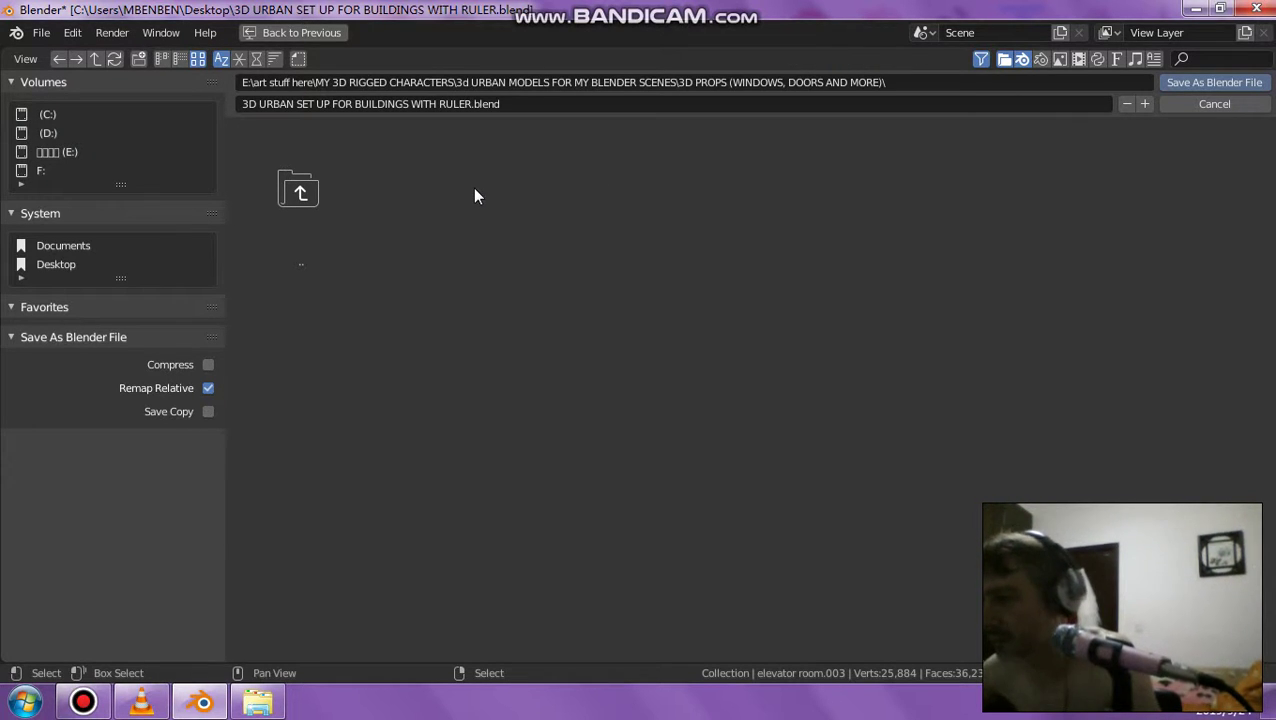
Move between 3D PROPS and its parent folder, then cancel the save dialog.
left_click(283, 196)
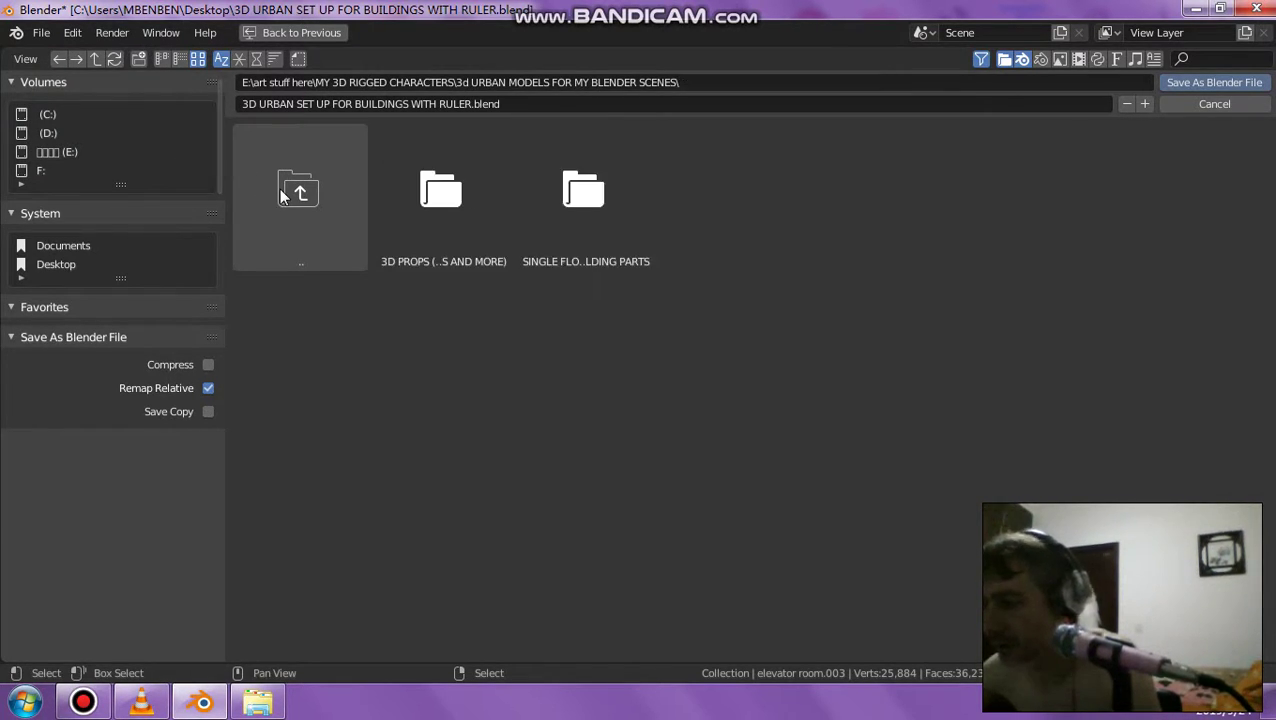
left_click(424, 228)
left_click(313, 198)
left_click(398, 209)
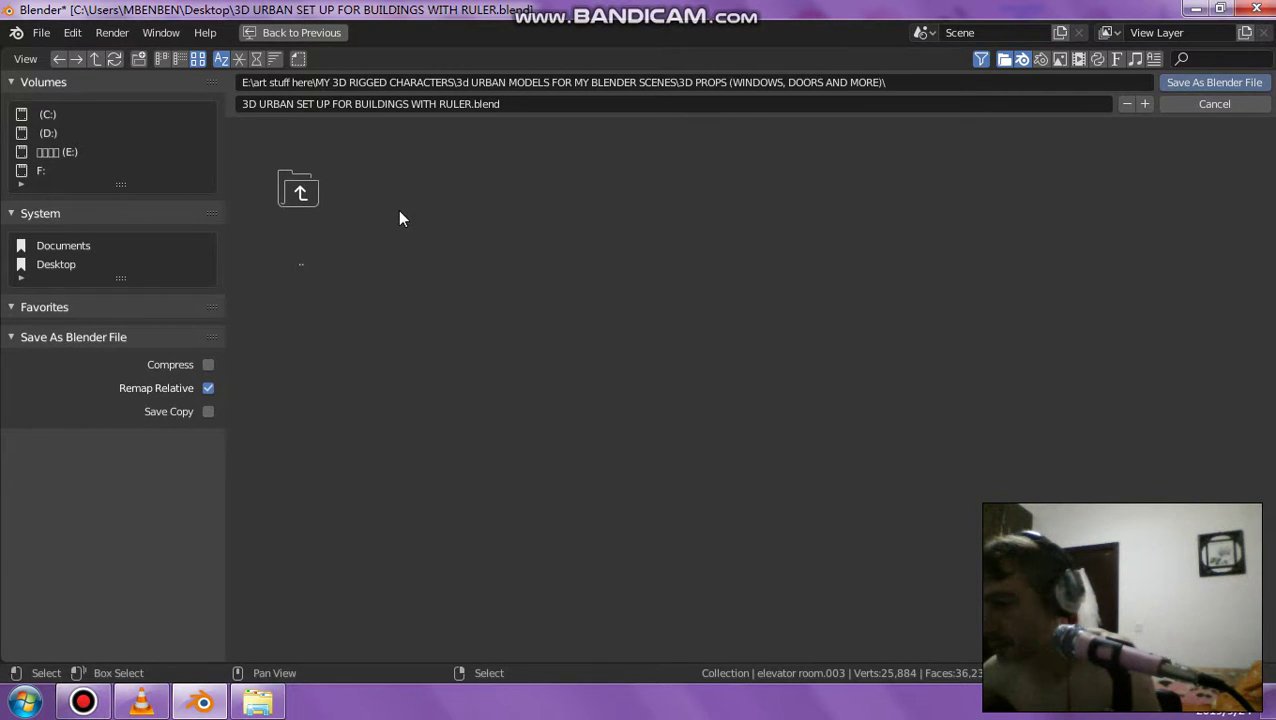
left_click(307, 202)
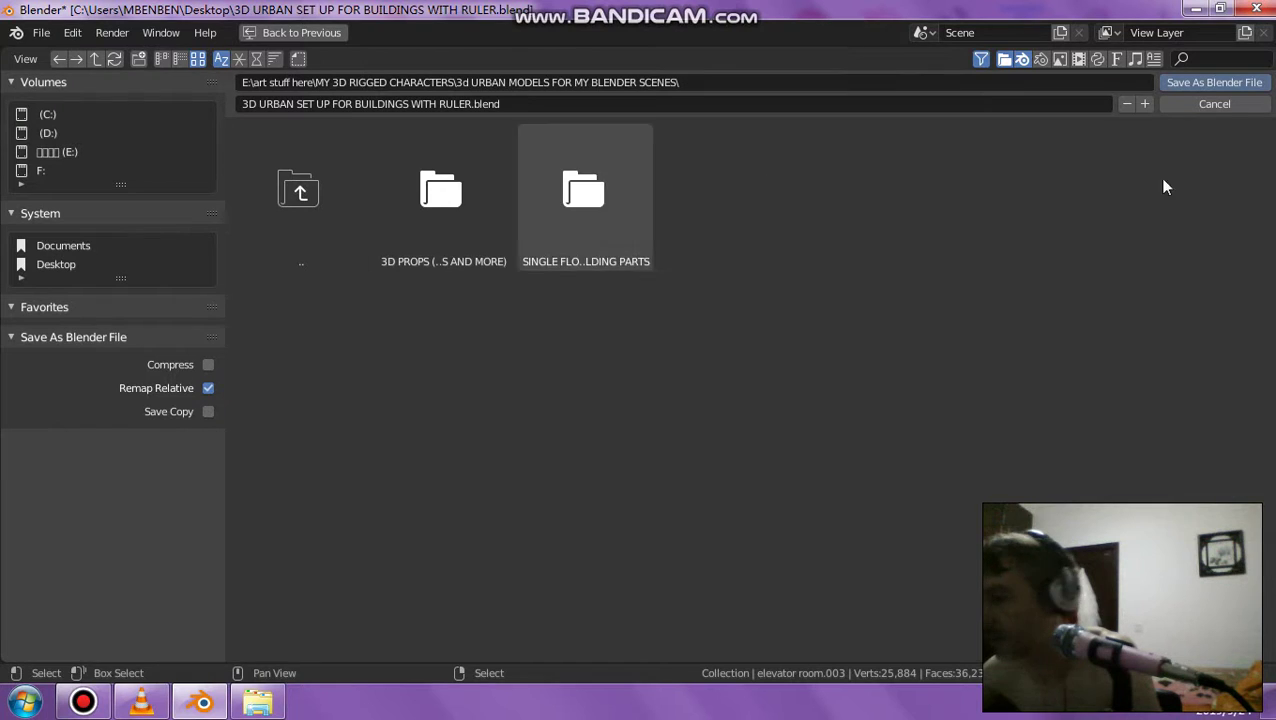
left_click(1219, 106)
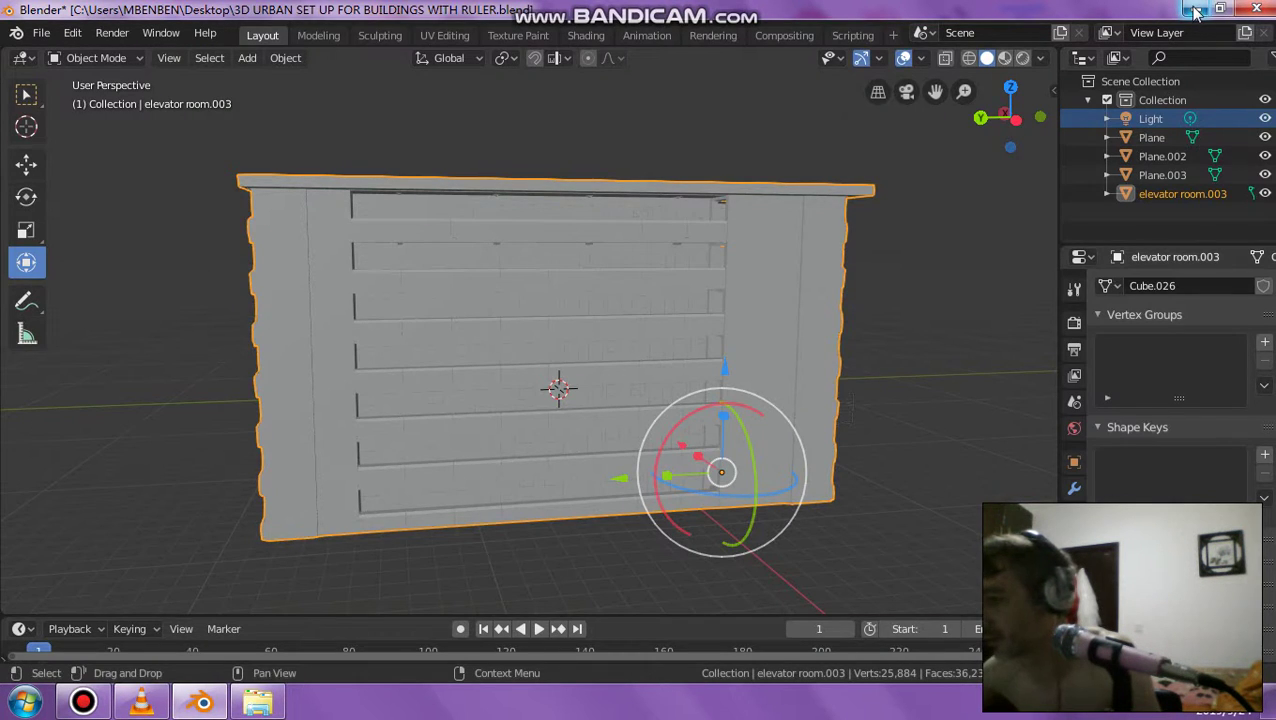
Minimize Blender, open 3d URBAN MODELS > 3D PROPS in Explorer, then restore Blender.
left_click(1195, 9)
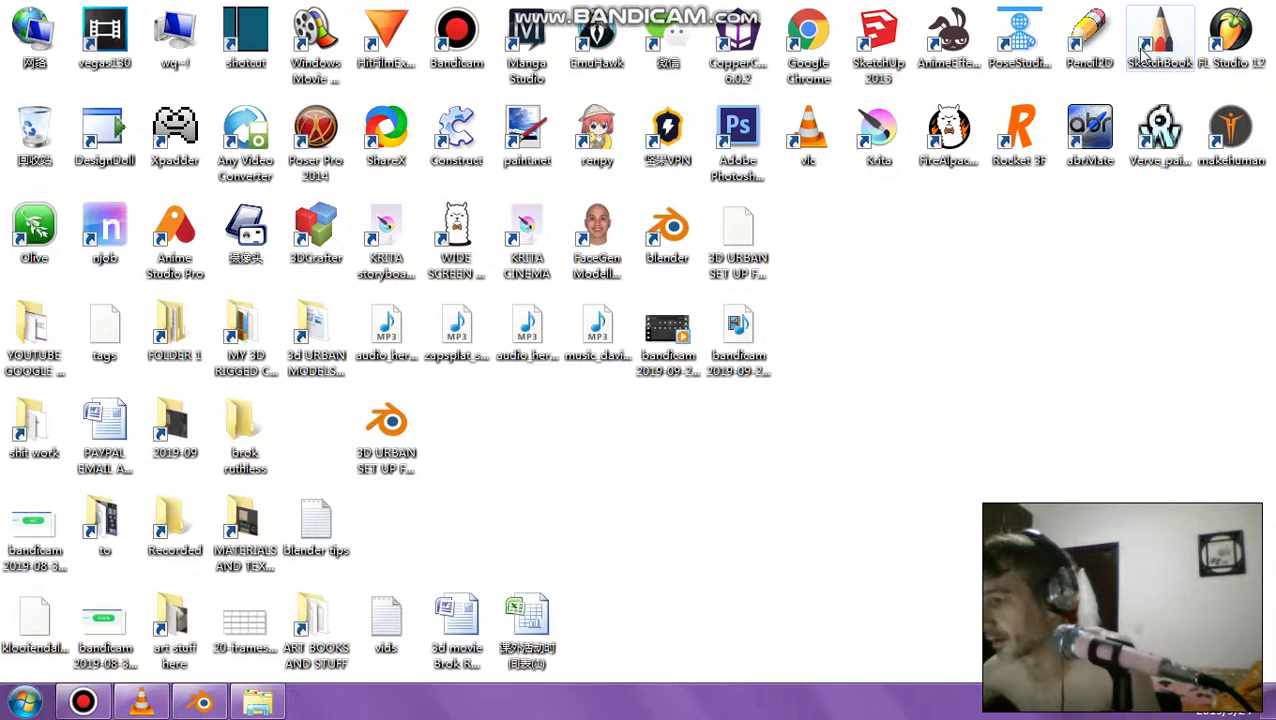
double_click(340, 362)
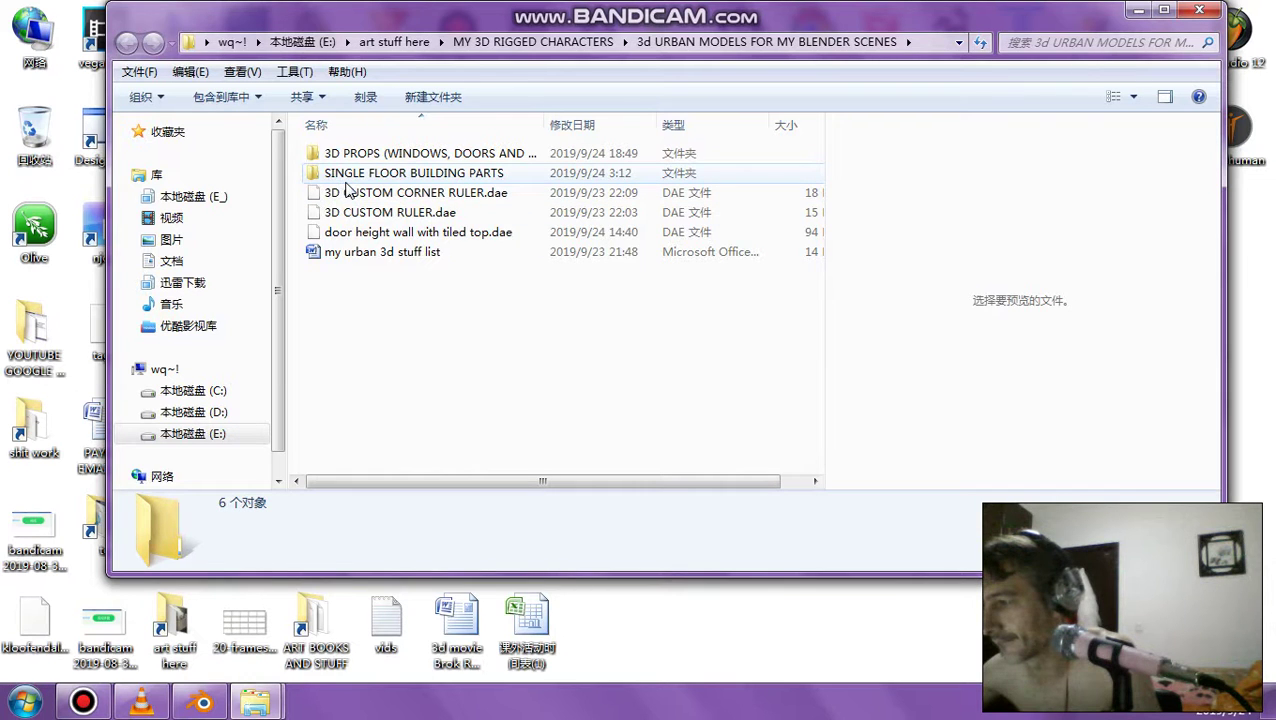
double_click(356, 153)
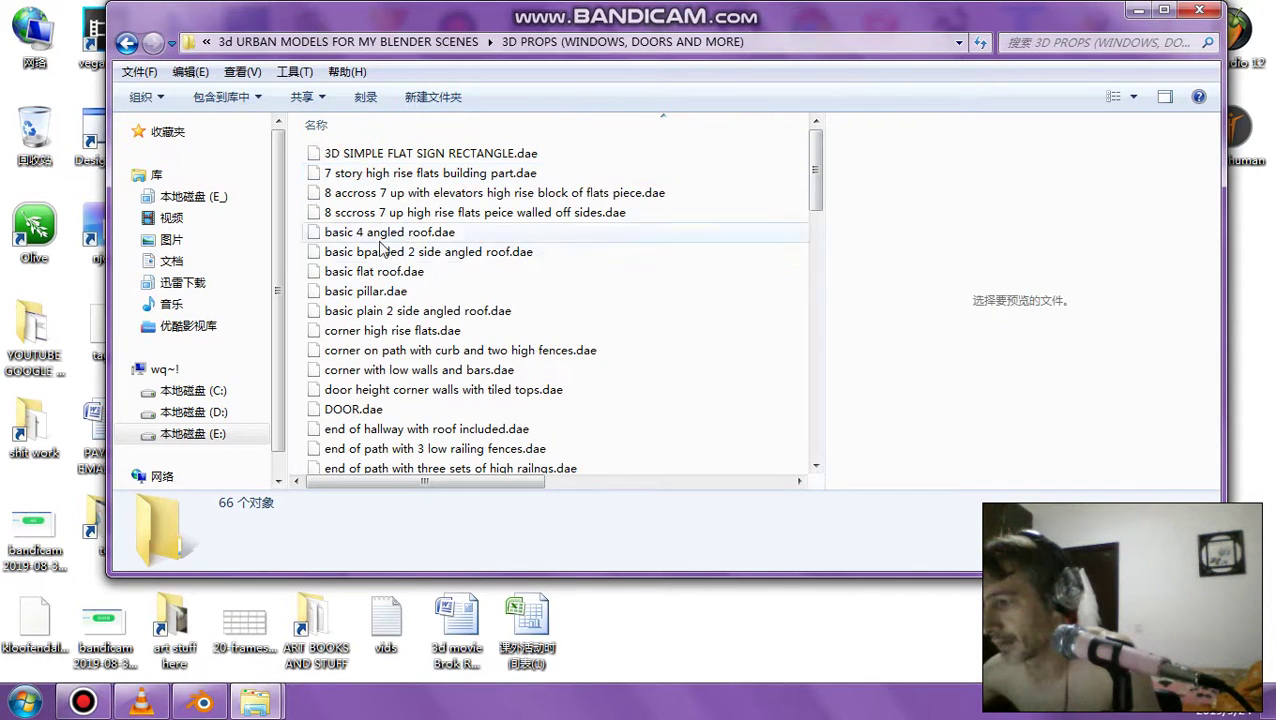
left_click(202, 702)
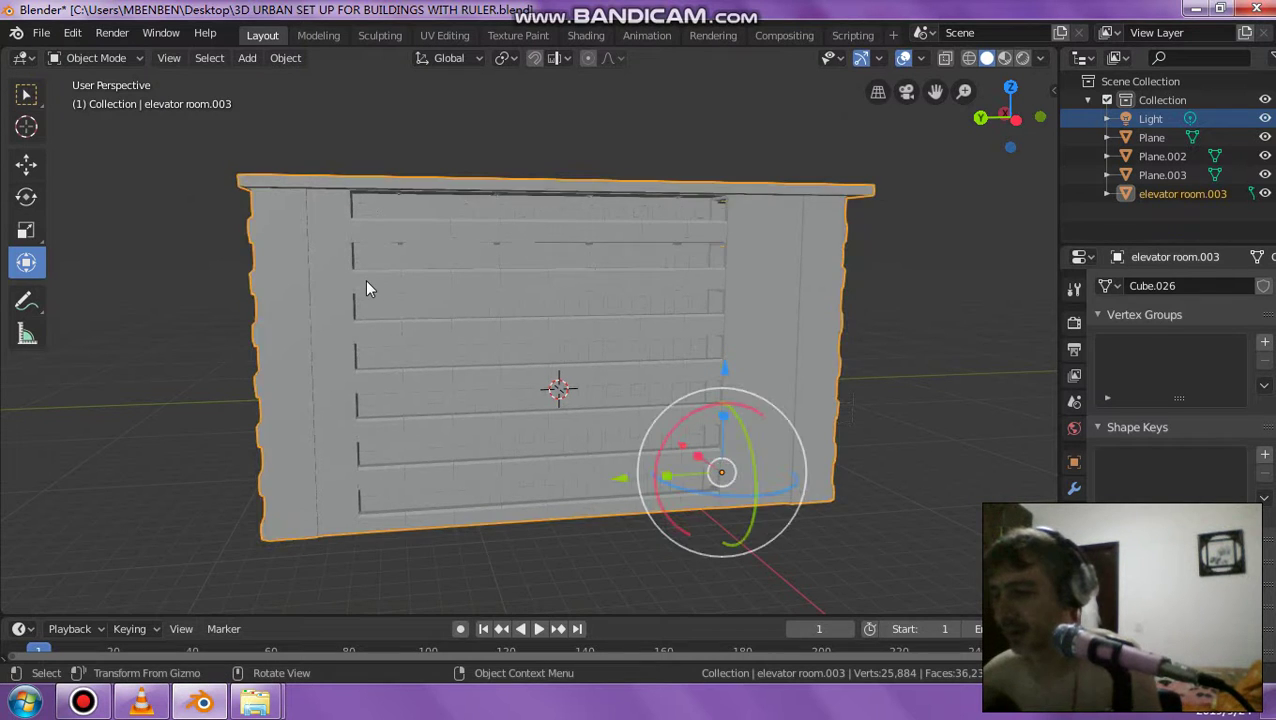
Start a Collada export and browse E: to the 3D PROPS (WINDOWS, DOORS AND MORE) folder.
mouse_move(365, 279)
middle_mouse_down()
mouse_move(422, 320)
mouse_move(150, 100)
middle_mouse_up()
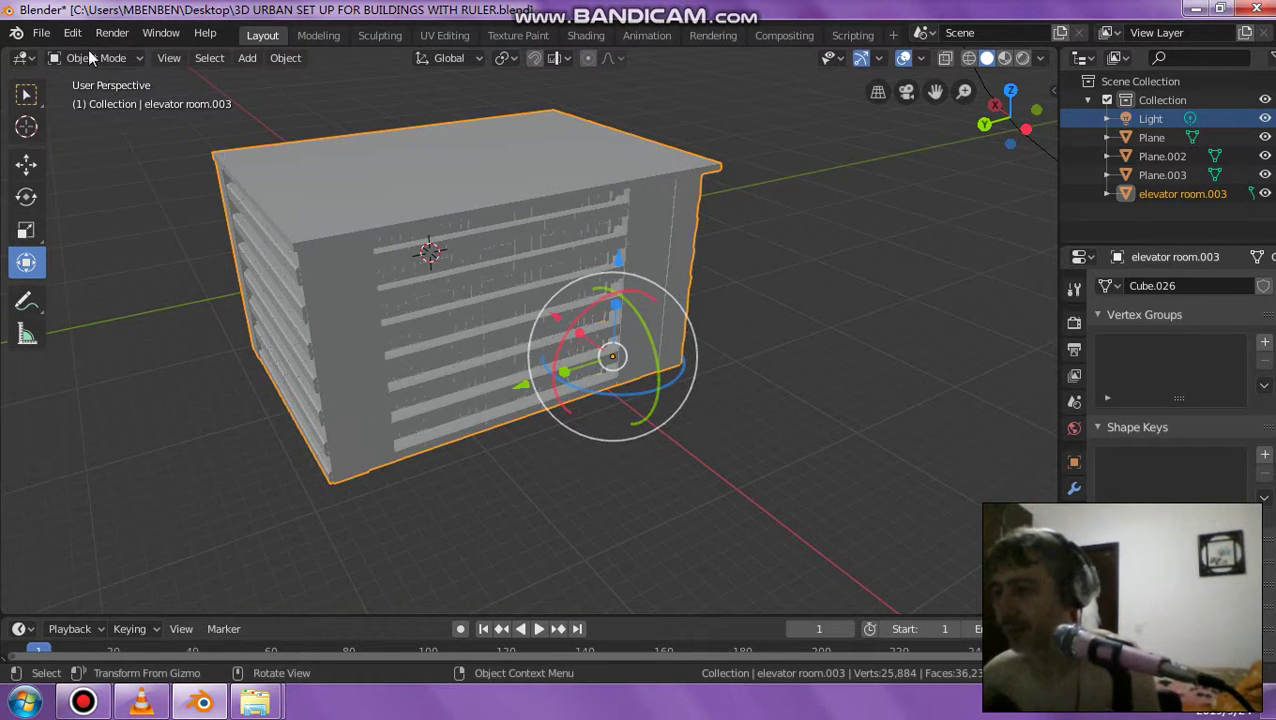
left_click(41, 32)
left_click(210, 311)
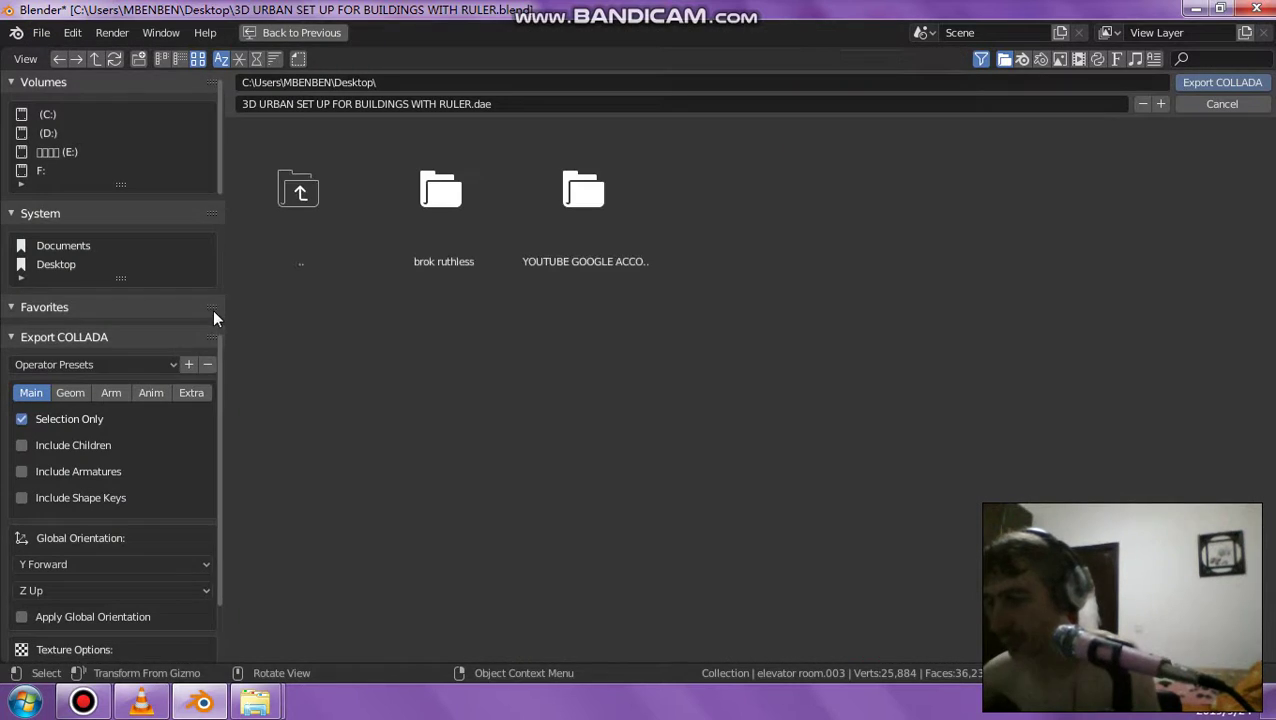
left_click(54, 153)
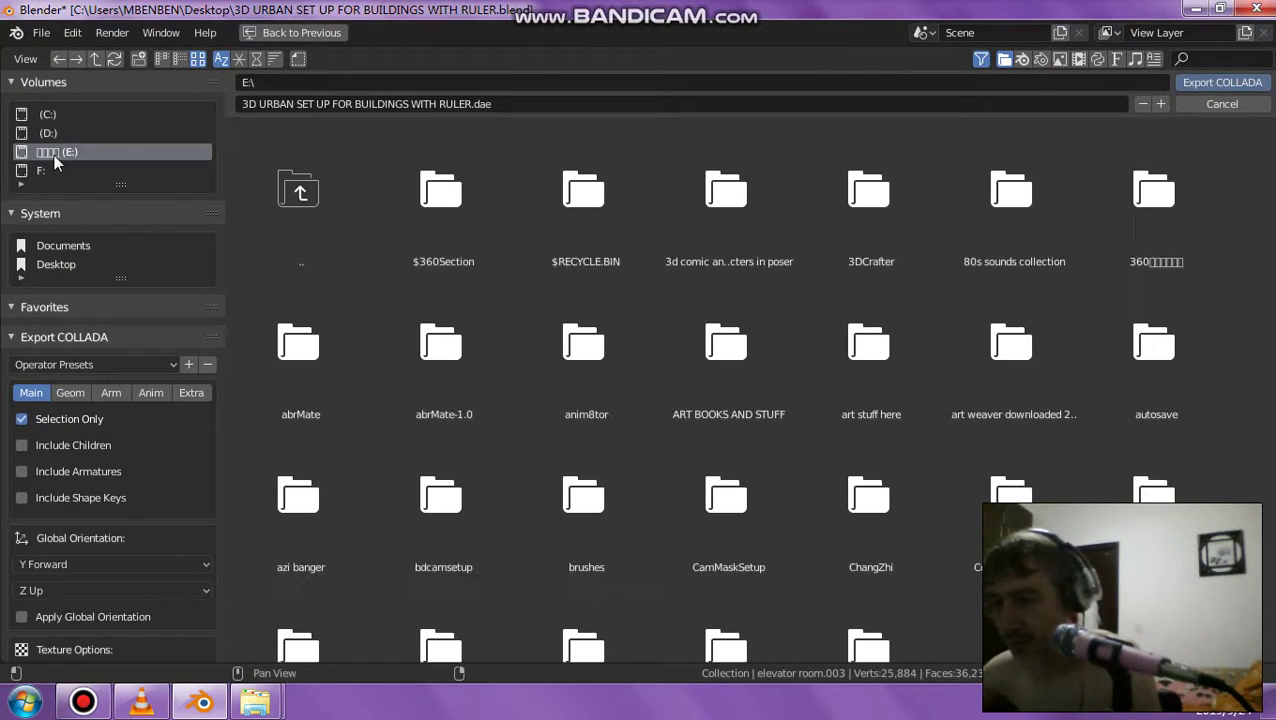
double_click(840, 388)
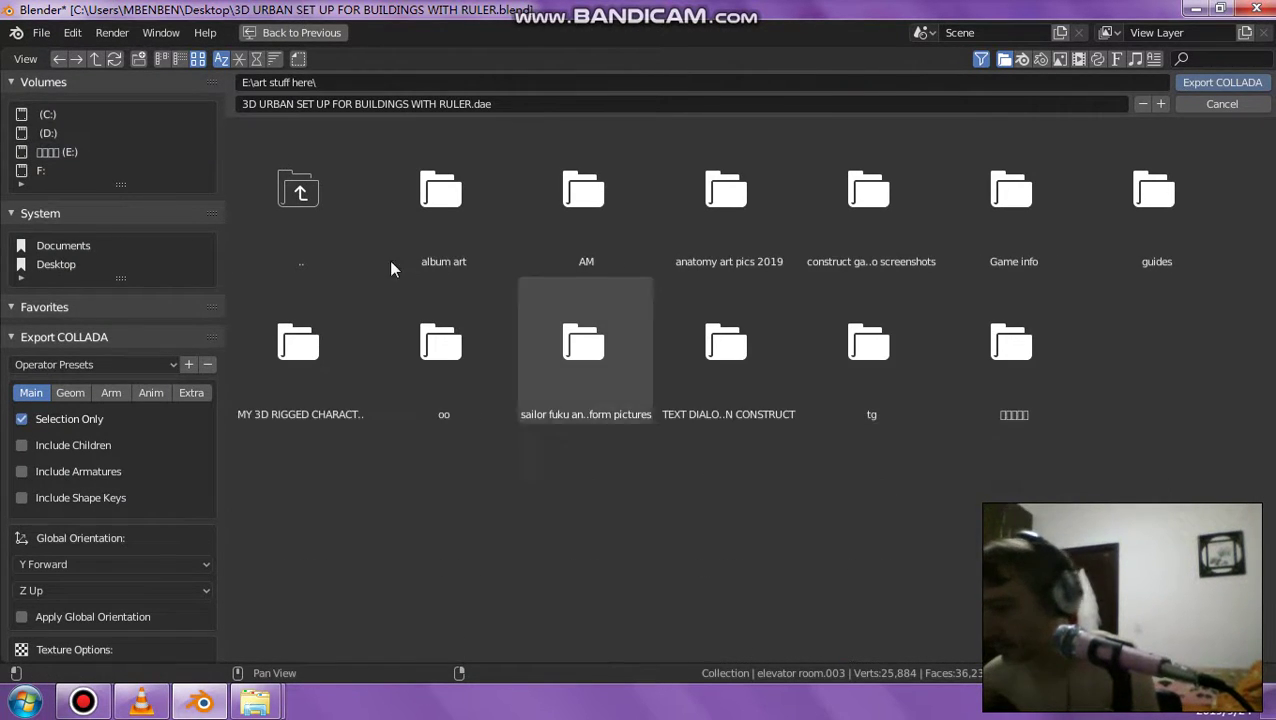
double_click(325, 336)
double_click(421, 205)
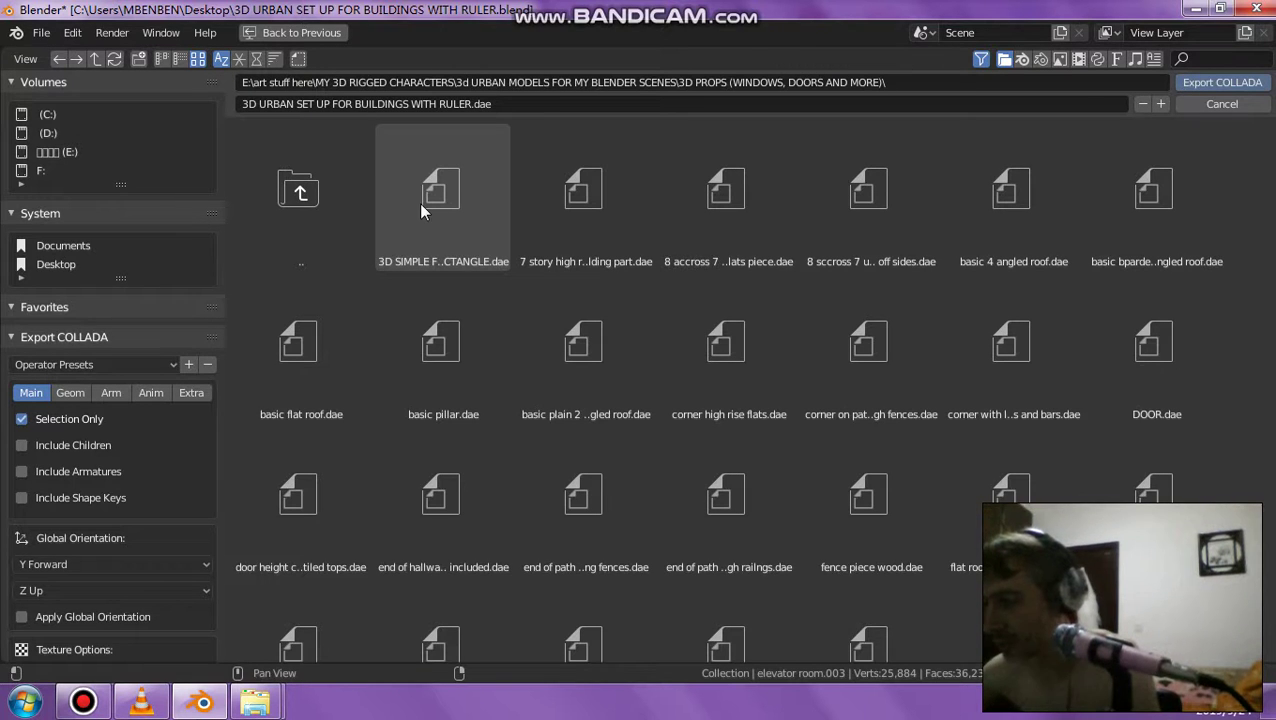
Name the export file 'four sided facing out highrise flats.dae'.
left_click(455, 102)
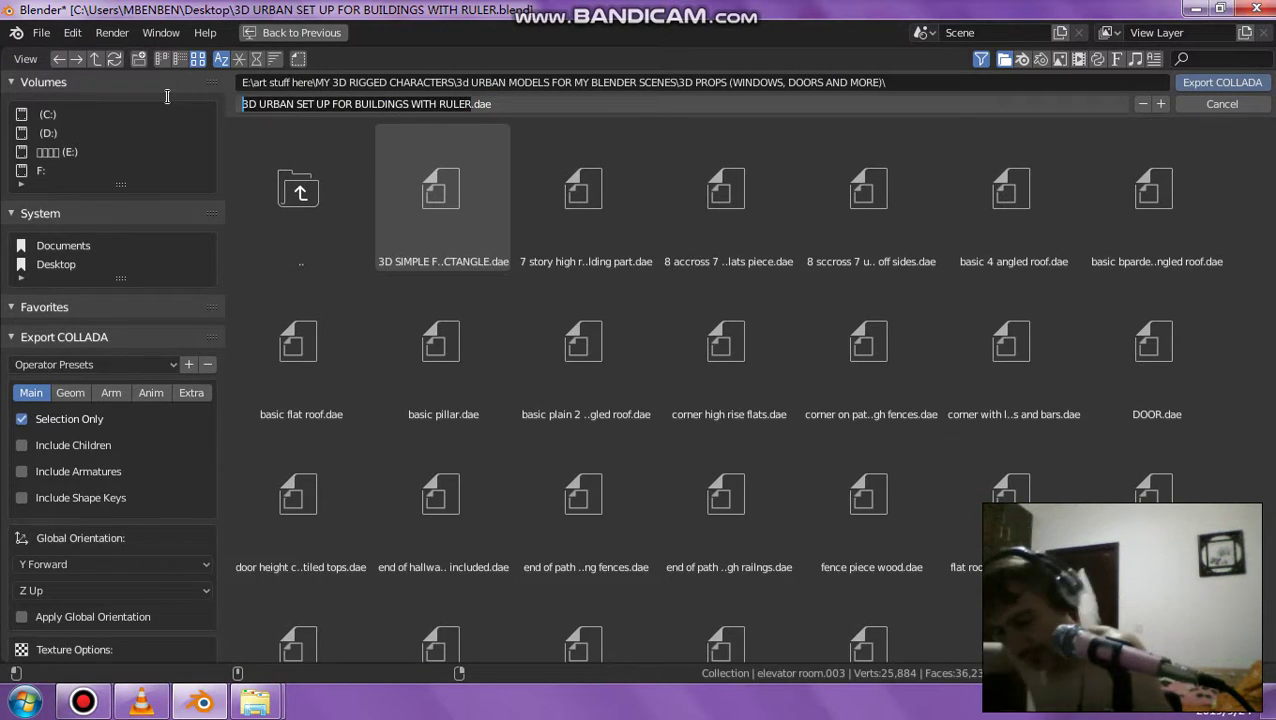
type("four sided facing out highrise")
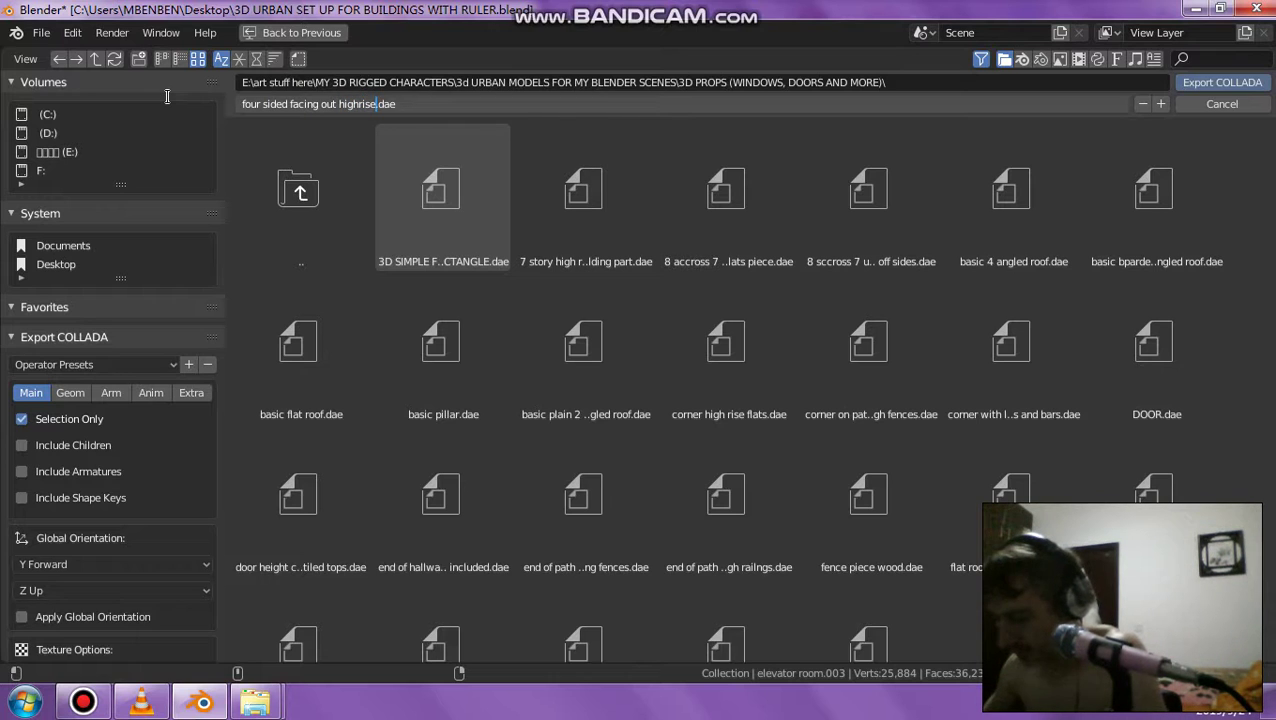
type("s")
type("s")
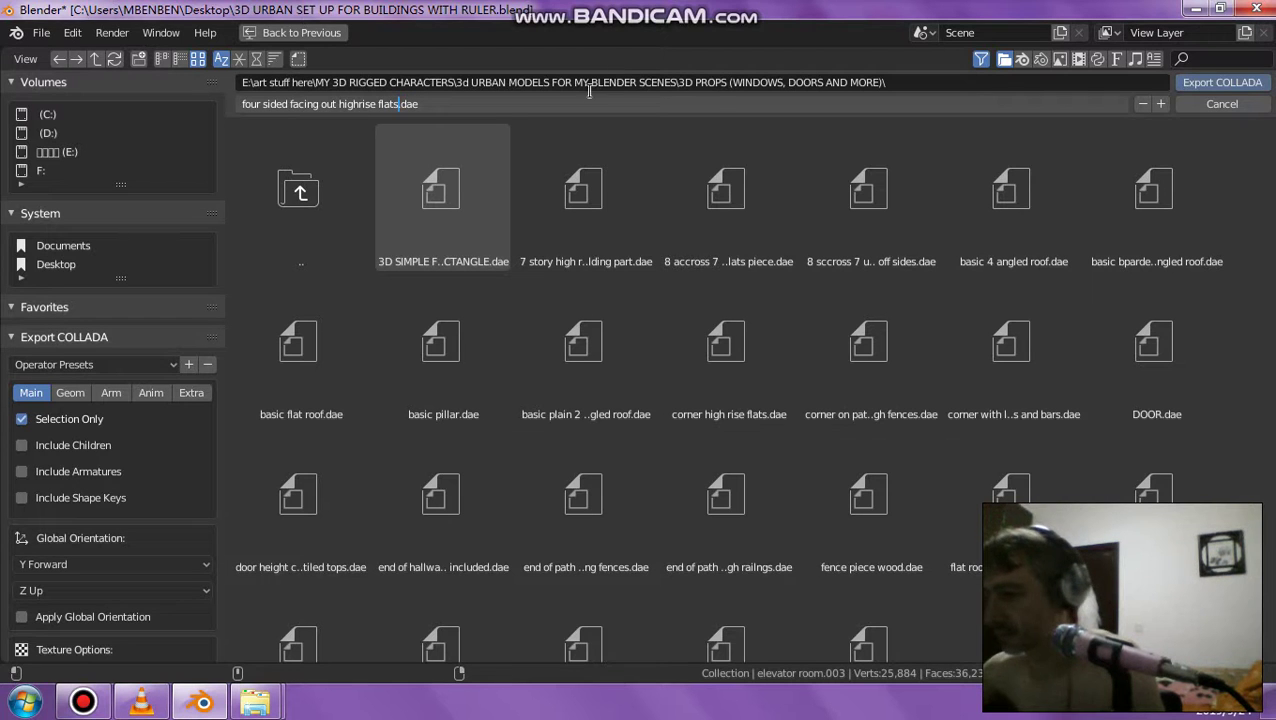
left_click(1224, 90)
Export the named Collada file and orbit around the building block.
left_click(1224, 86)
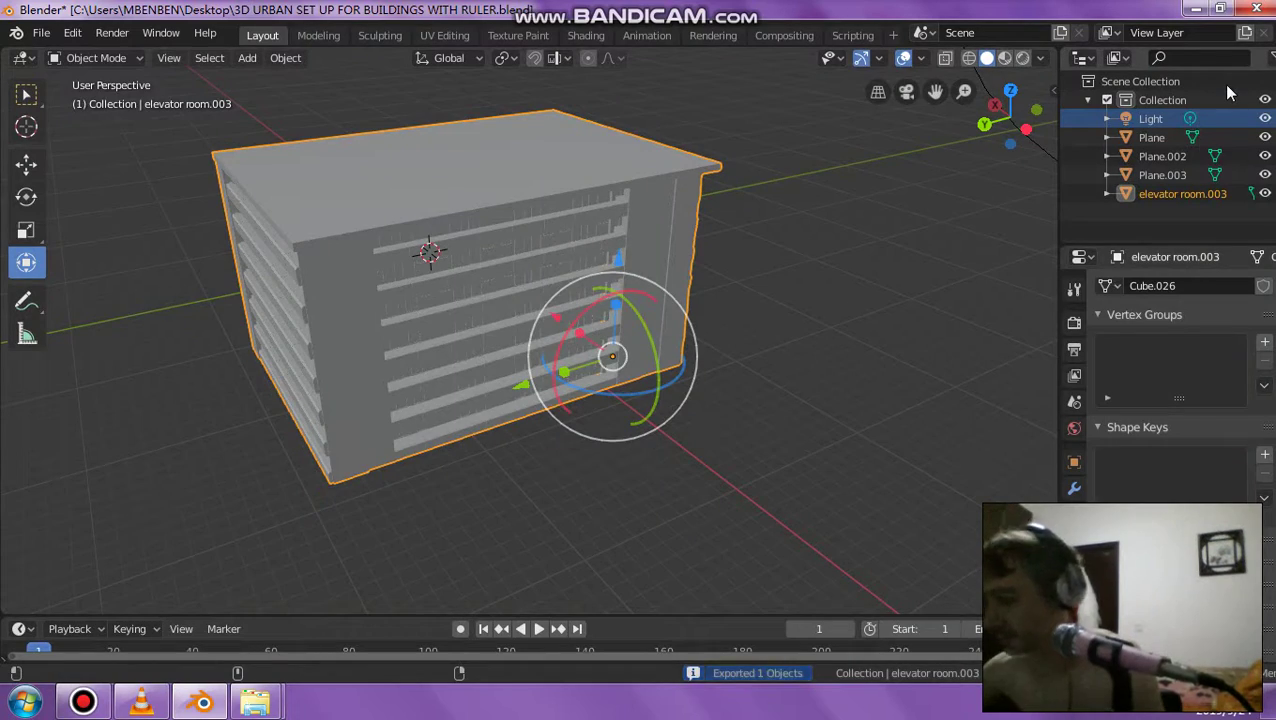
middle_click_drag(517, 240, 608, 240)
scroll(610, 245, "down", 3)
middle_click_drag(673, 265, 600, 250)
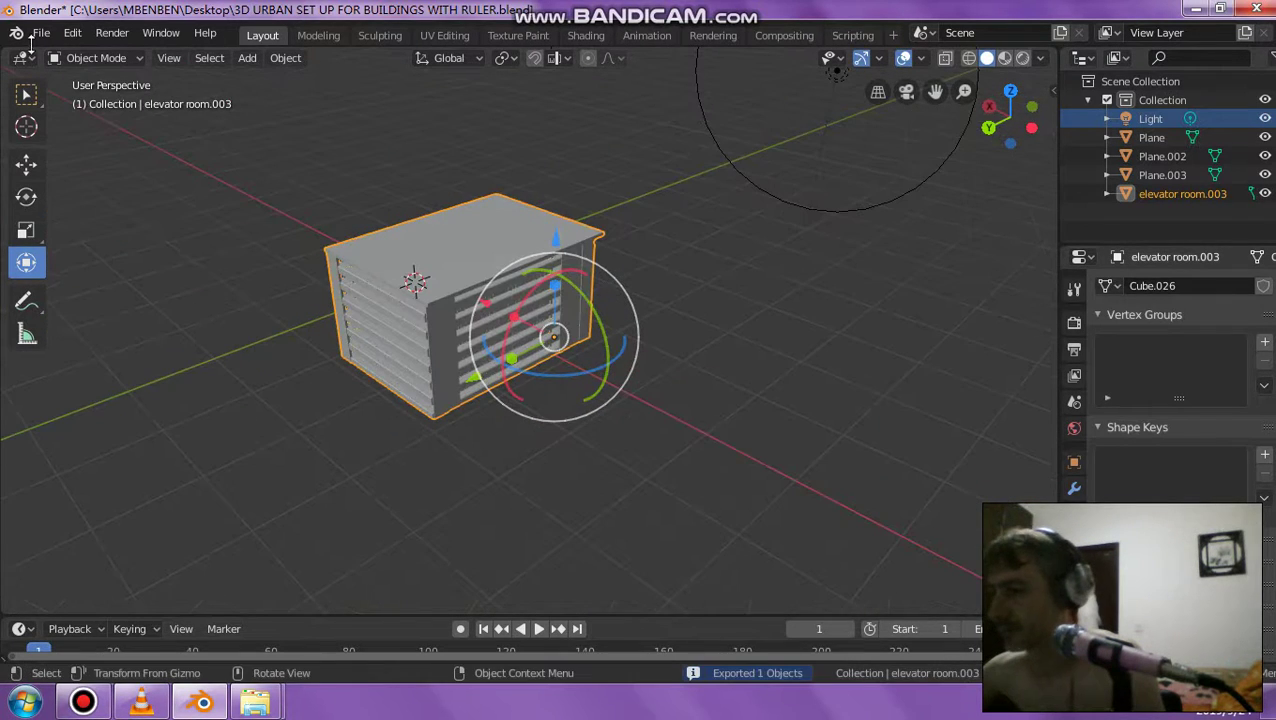
Start a new General scene without saving and delete the default cube.
left_click(41, 33)
mouse_move(64, 54)
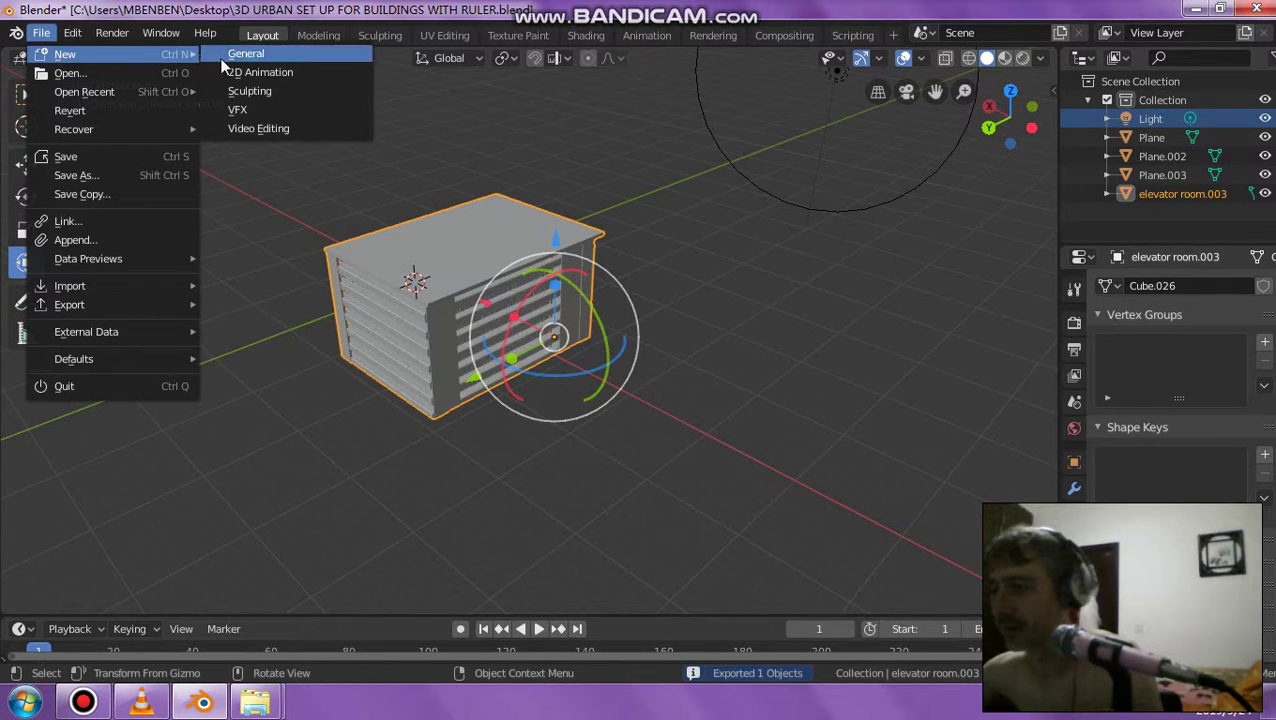
left_click(230, 53)
left_click(672, 375)
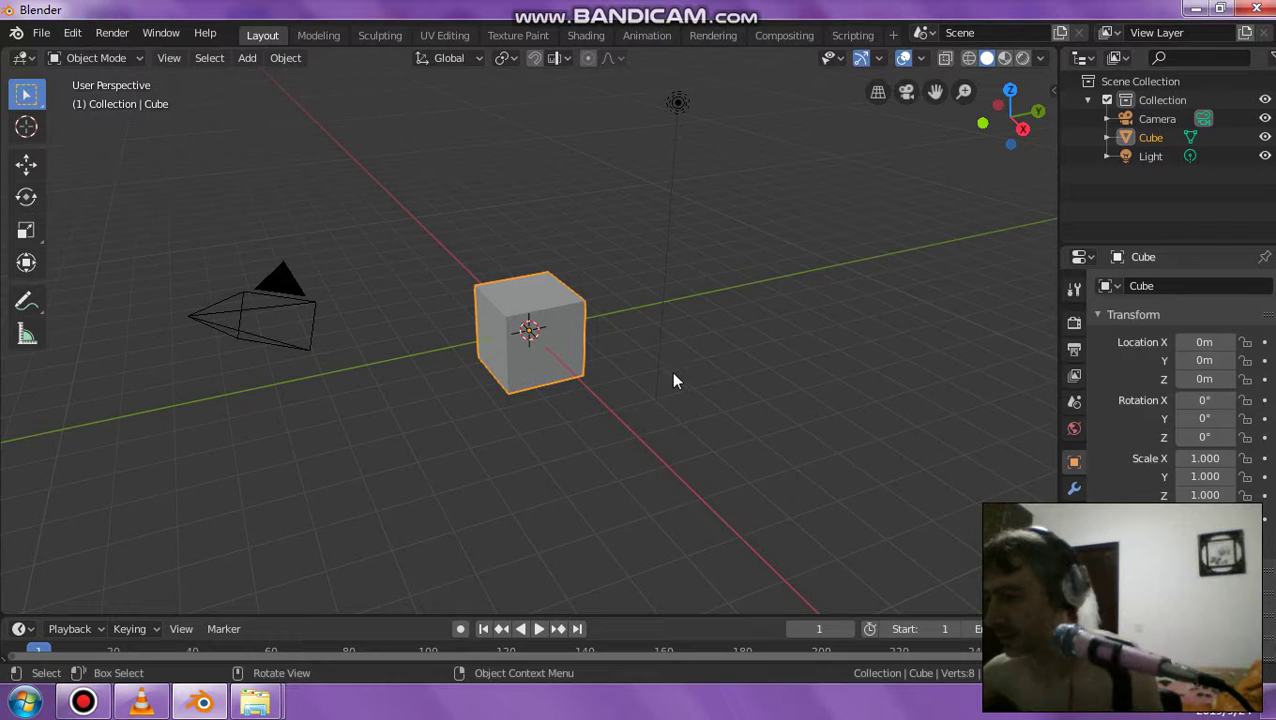
right_click(557, 352)
left_click(460, 457)
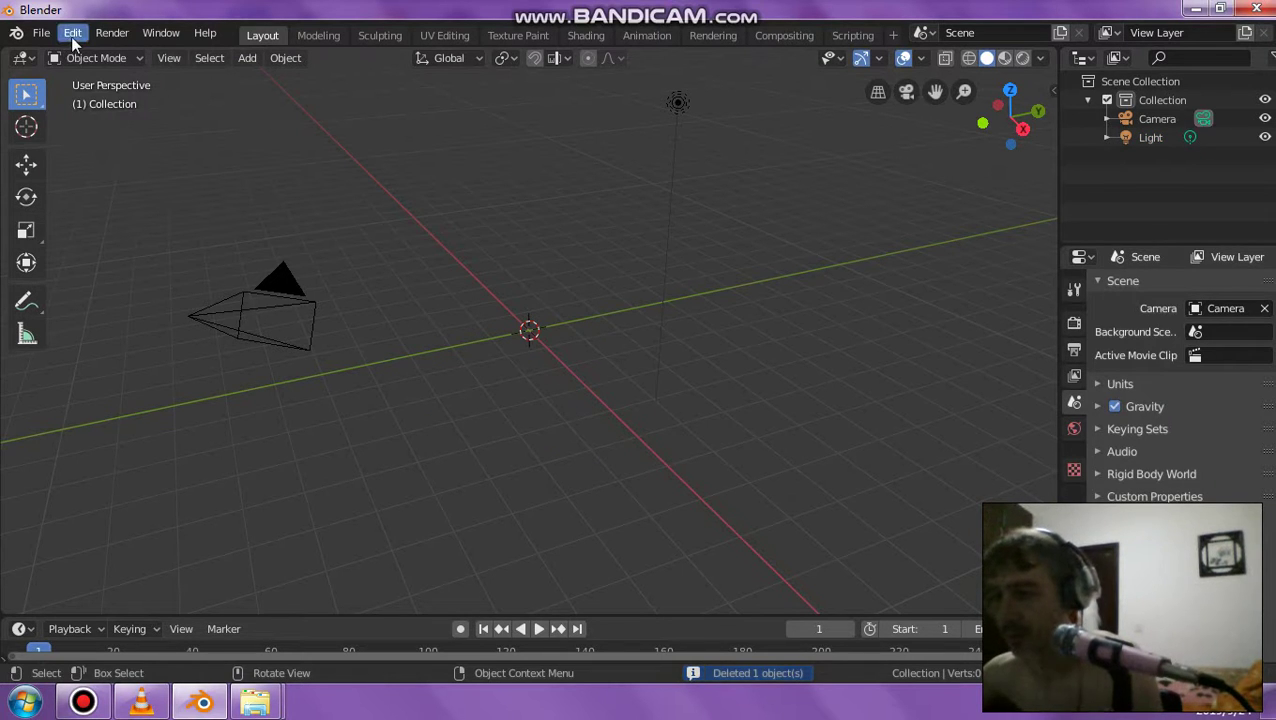
Start a Collada import and browse E: in thumbnail view to the 3D PROPS folder.
left_click(41, 33)
mouse_move(70, 286)
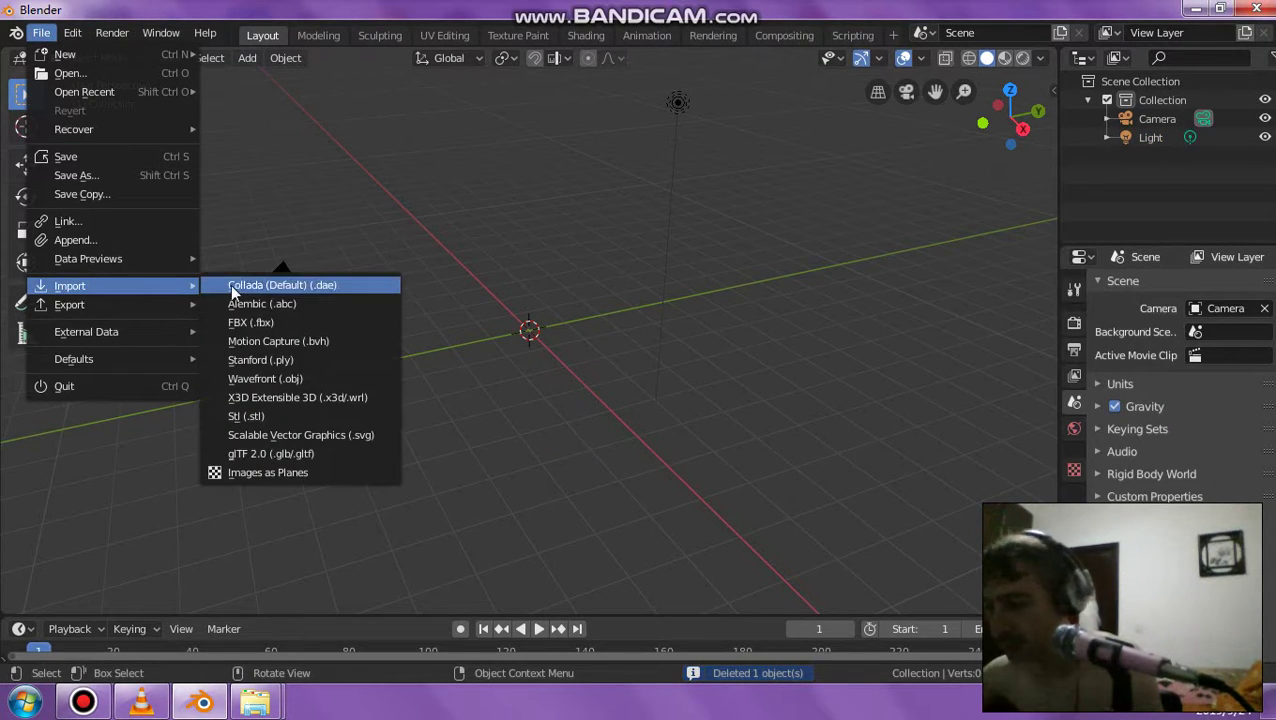
left_click(235, 288)
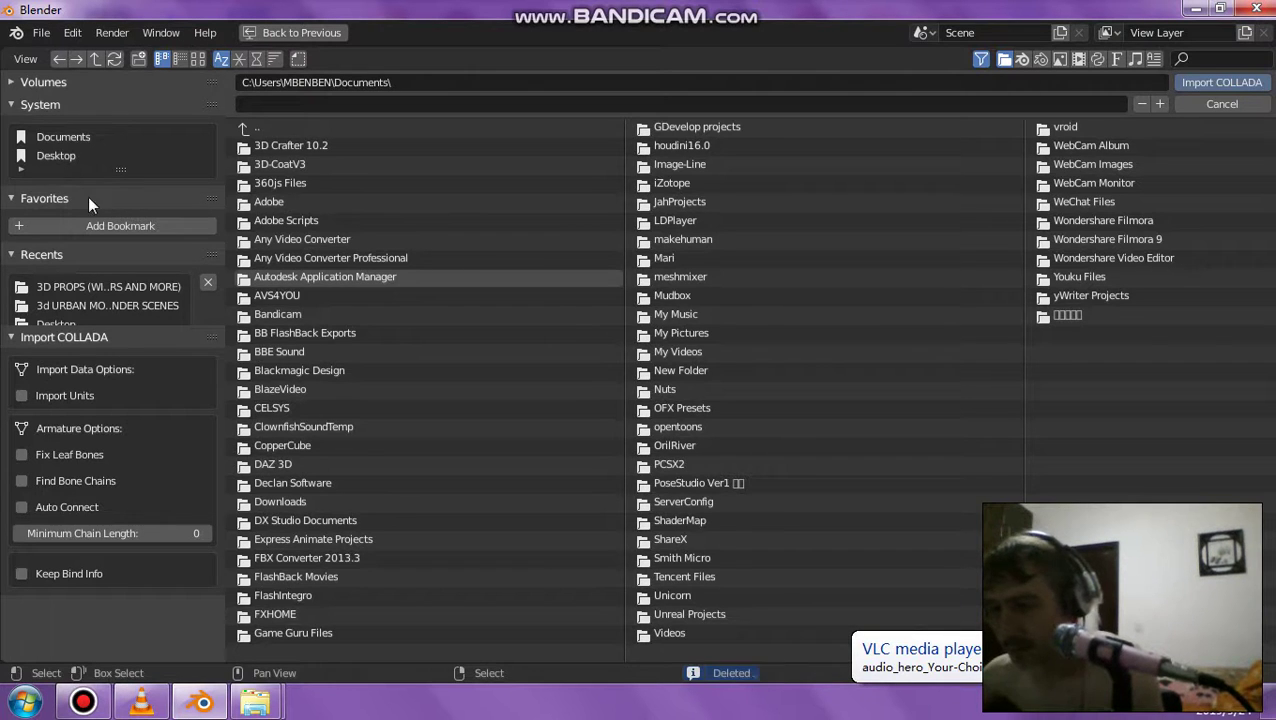
left_click(40, 82)
left_click(55, 155)
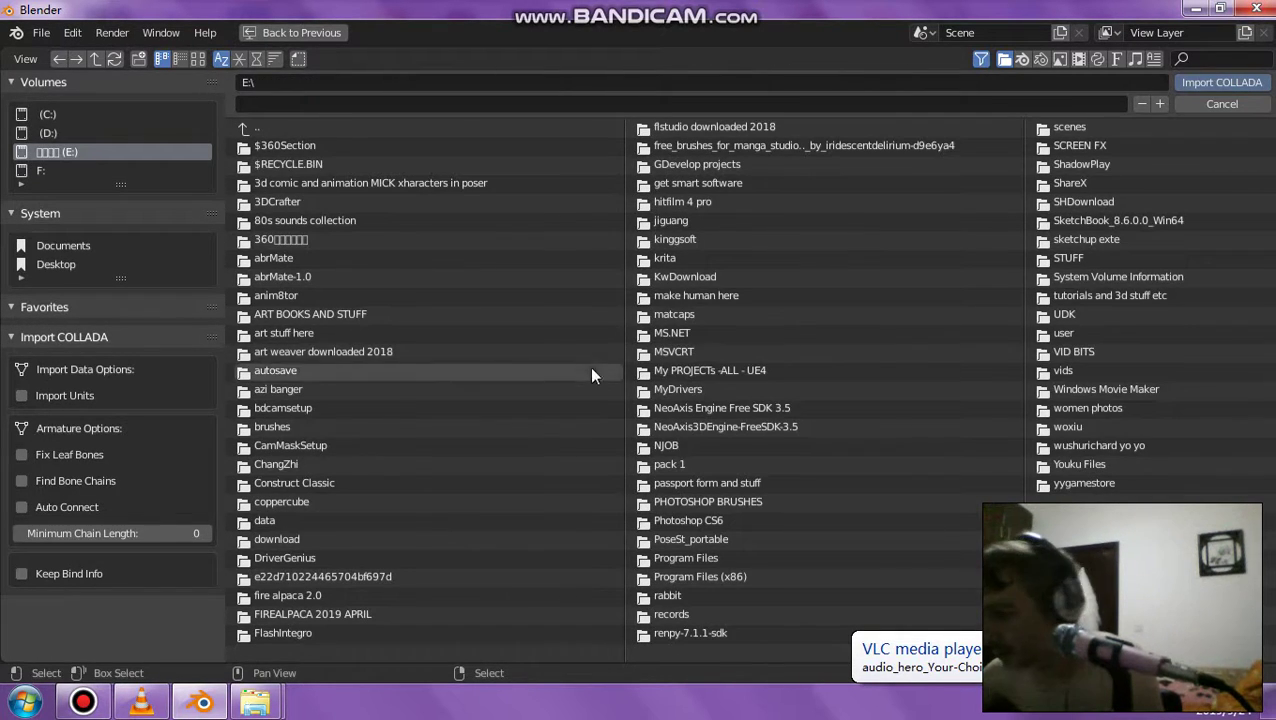
left_click(204, 61)
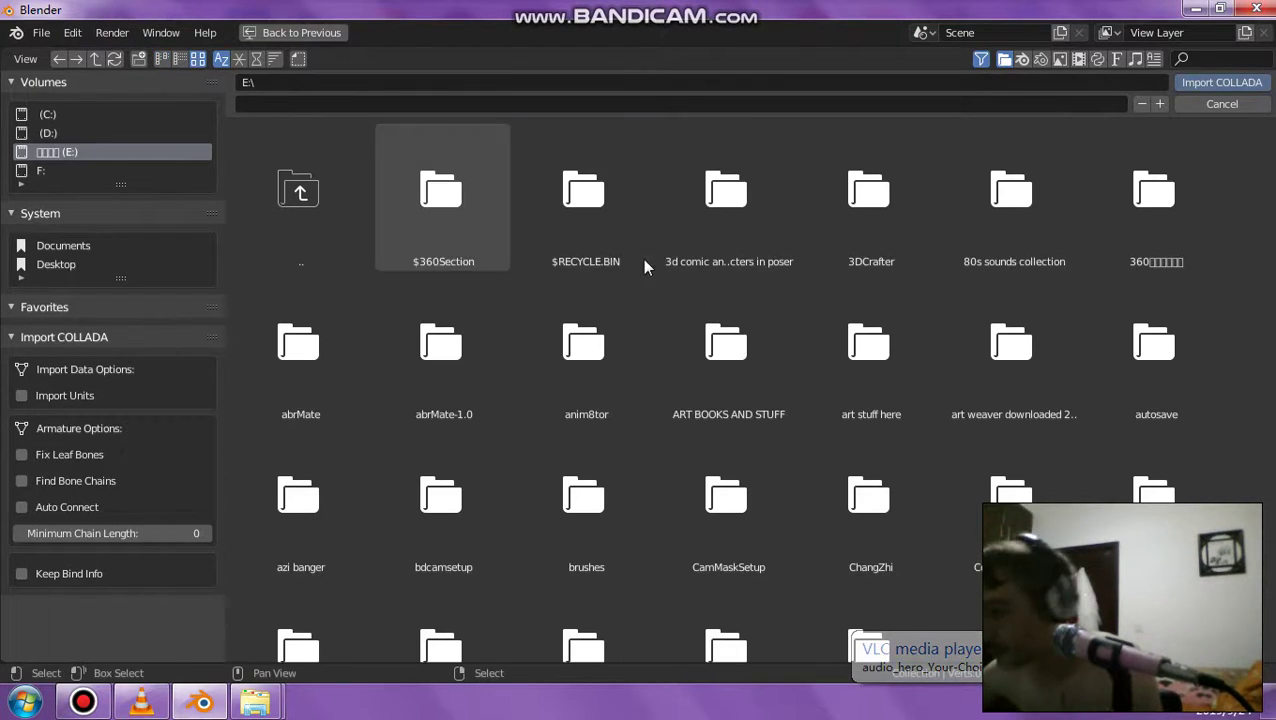
double_click(875, 383)
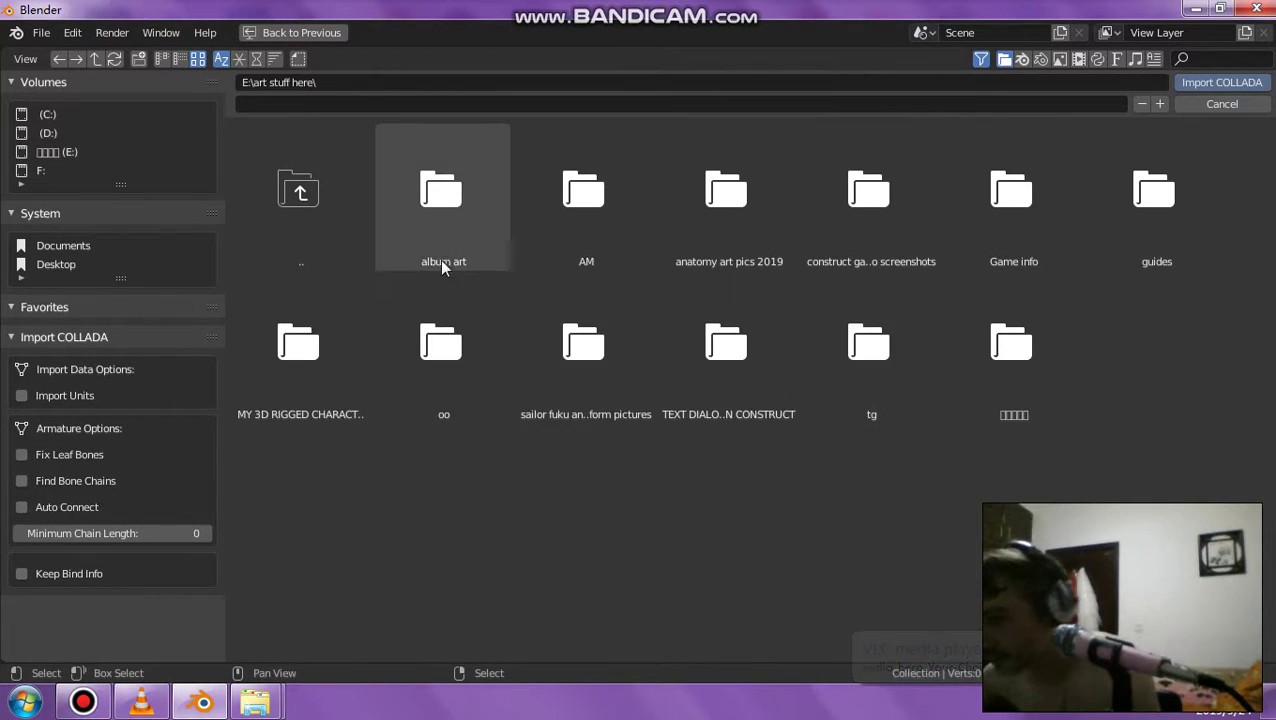
double_click(333, 336)
double_click(431, 248)
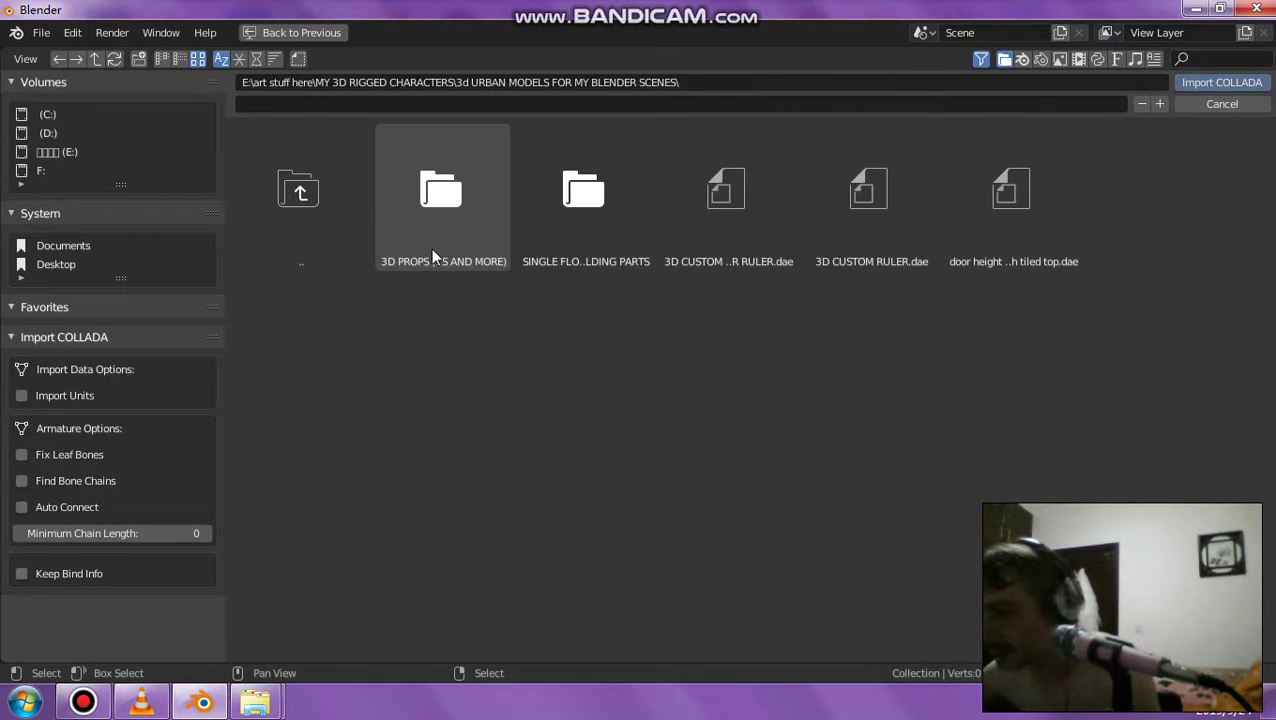
Filter the 3D PROPS file list by name, settling on 'four' to show the flats files.
left_click(1196, 59)
type("sid")
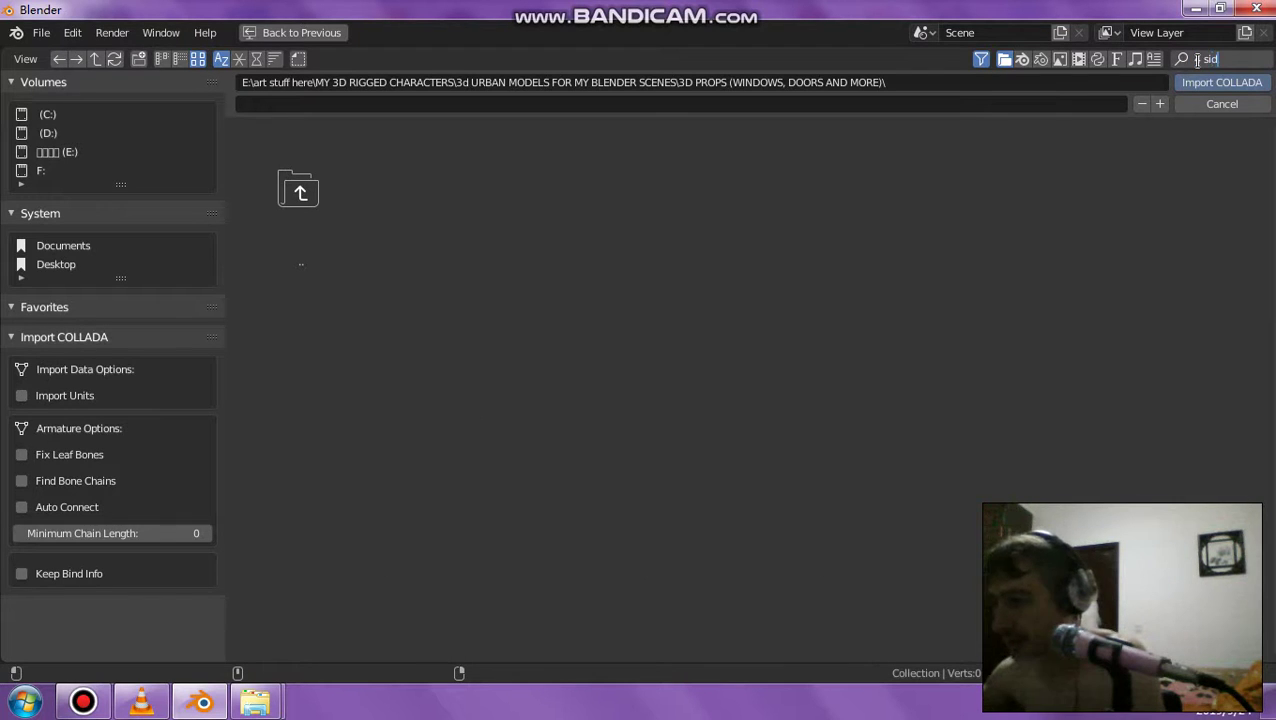
type("4")
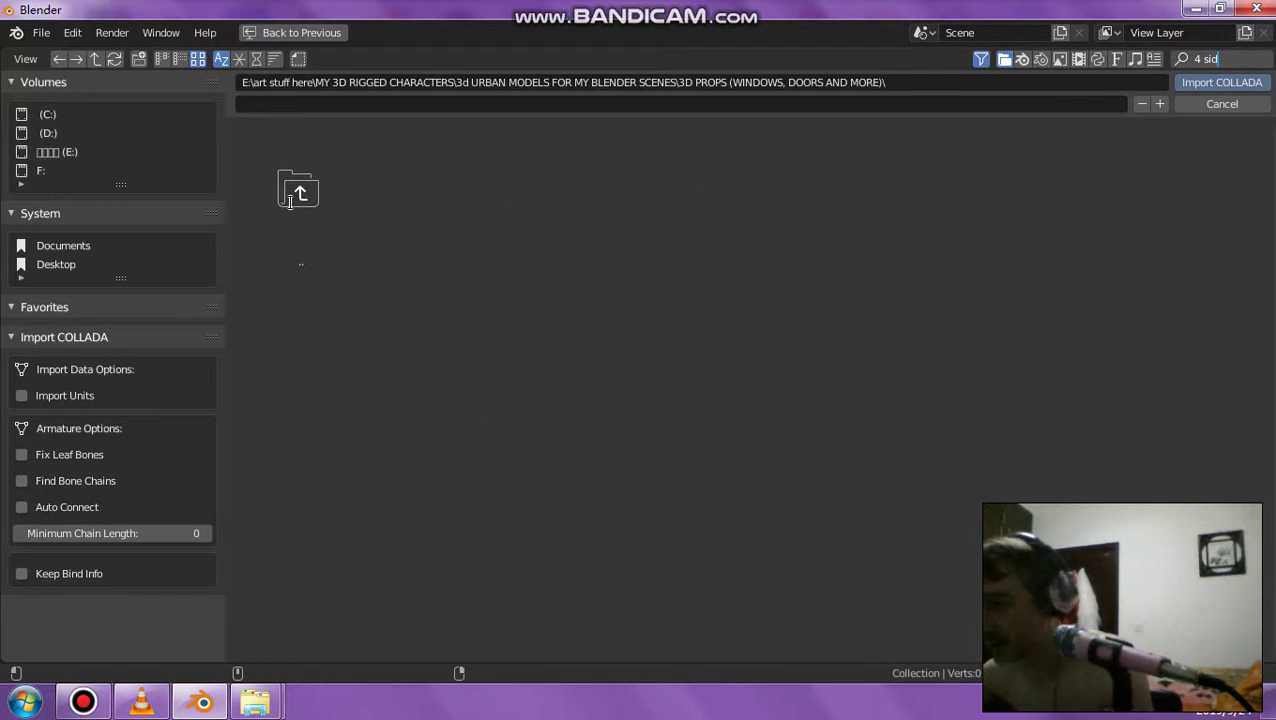
key("Return")
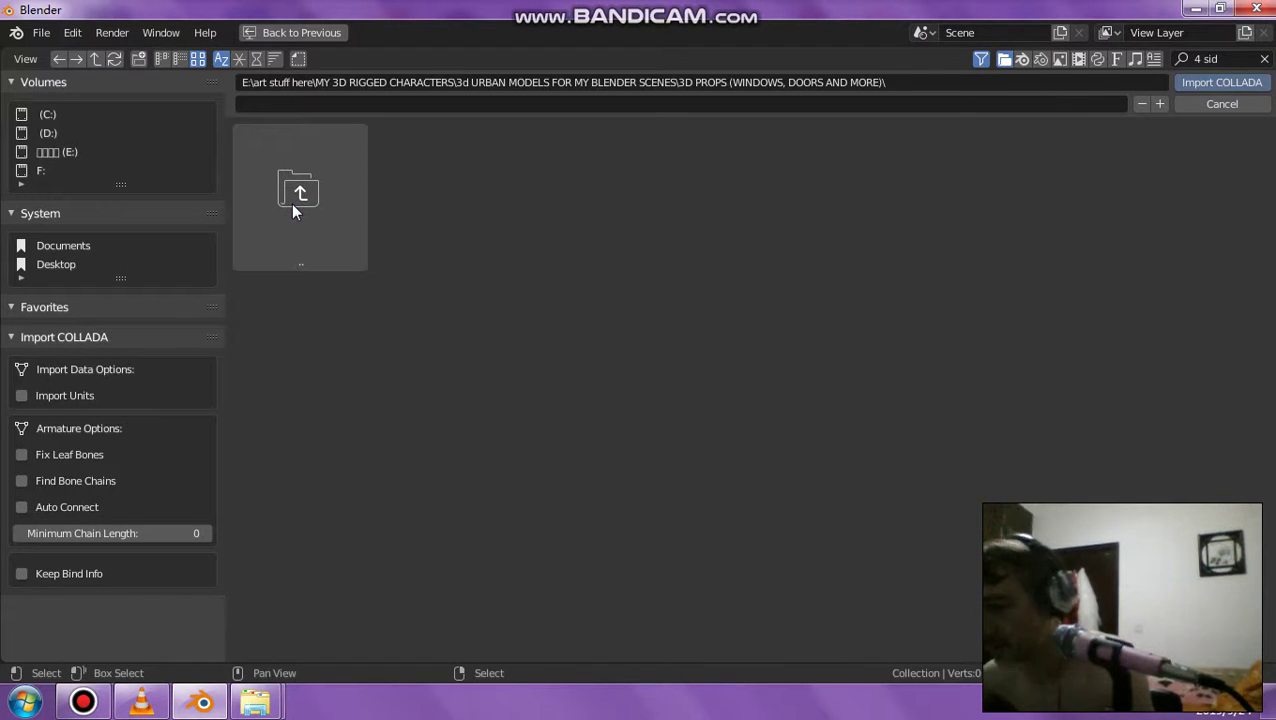
double_click(291, 203)
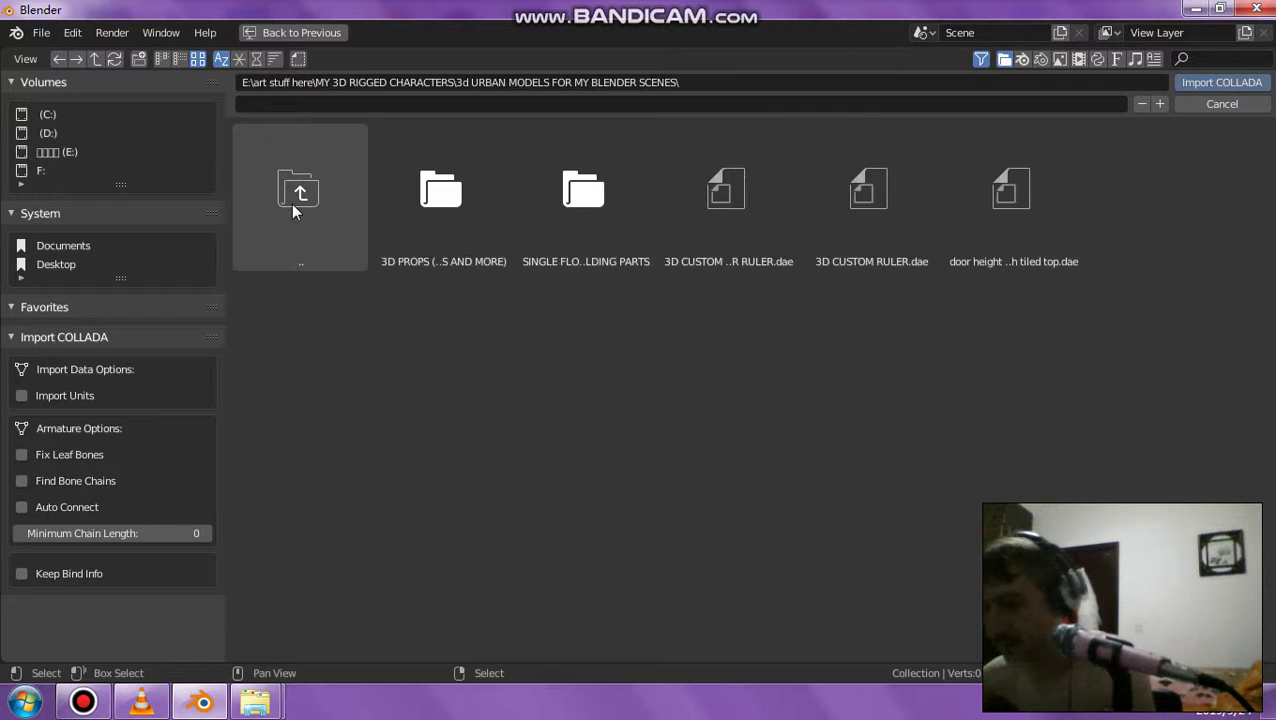
double_click(430, 236)
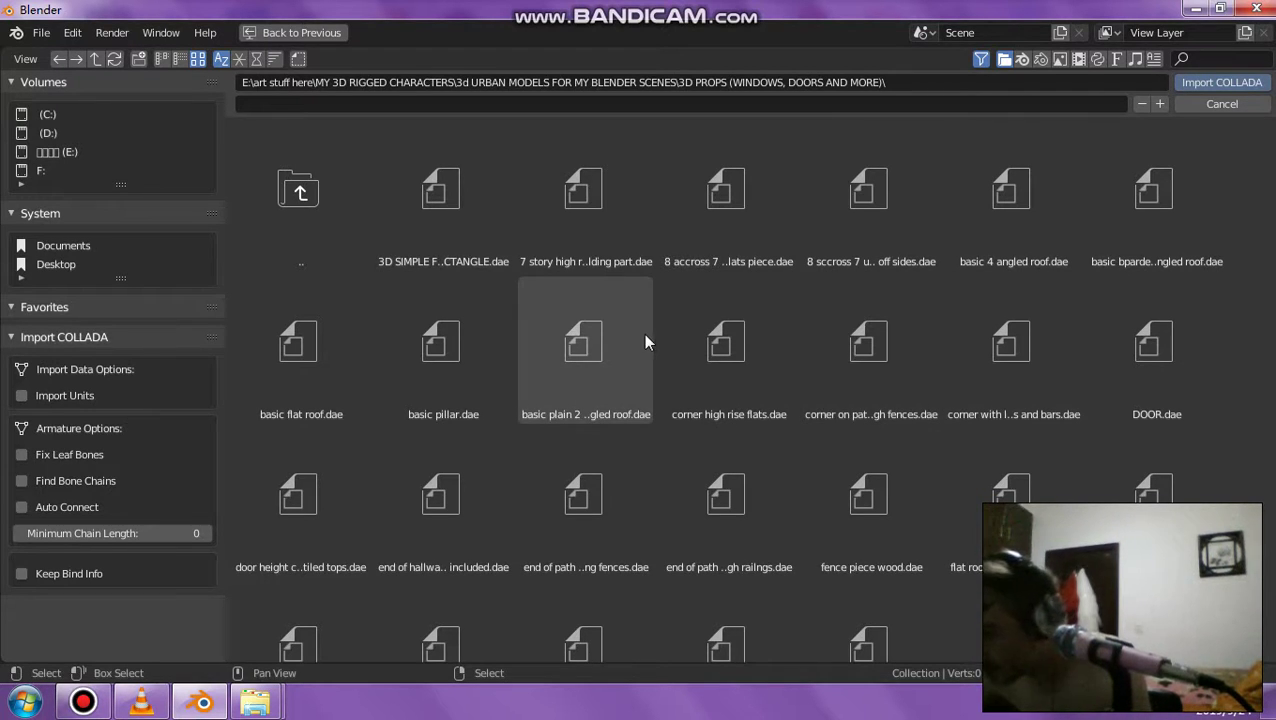
scroll(646, 341, "down", 1)
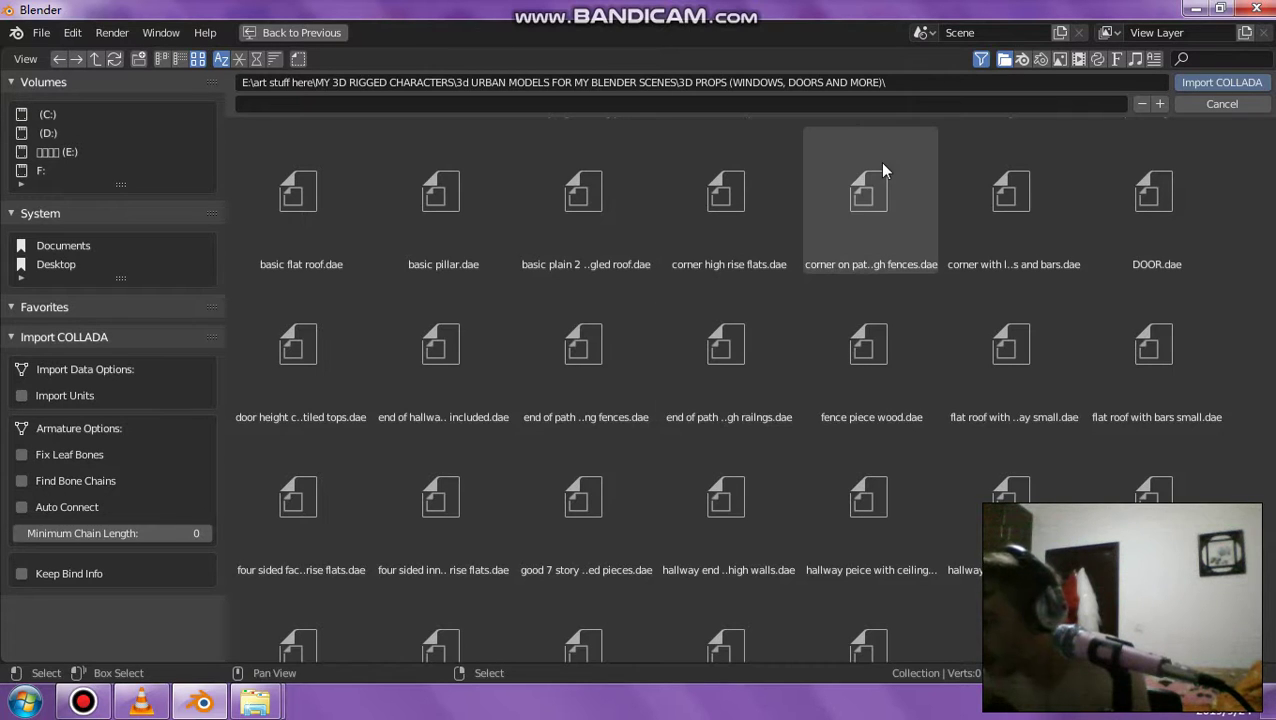
left_click(1207, 58)
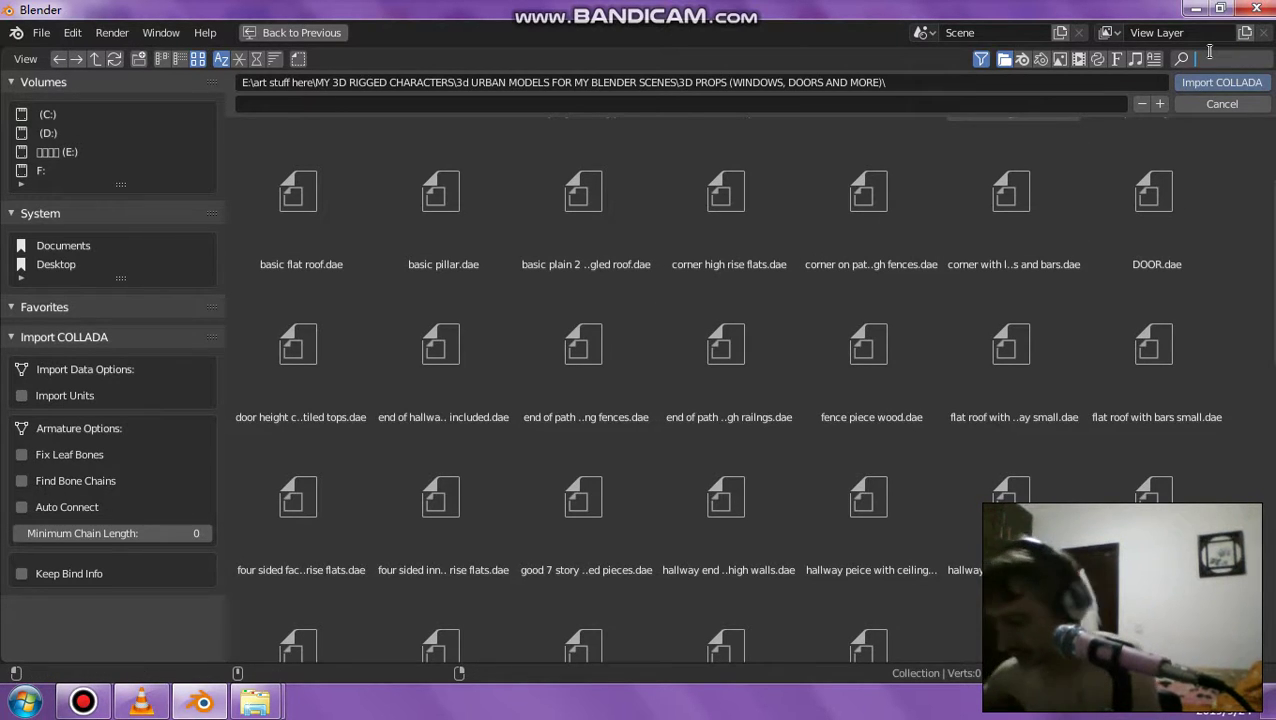
type("four")
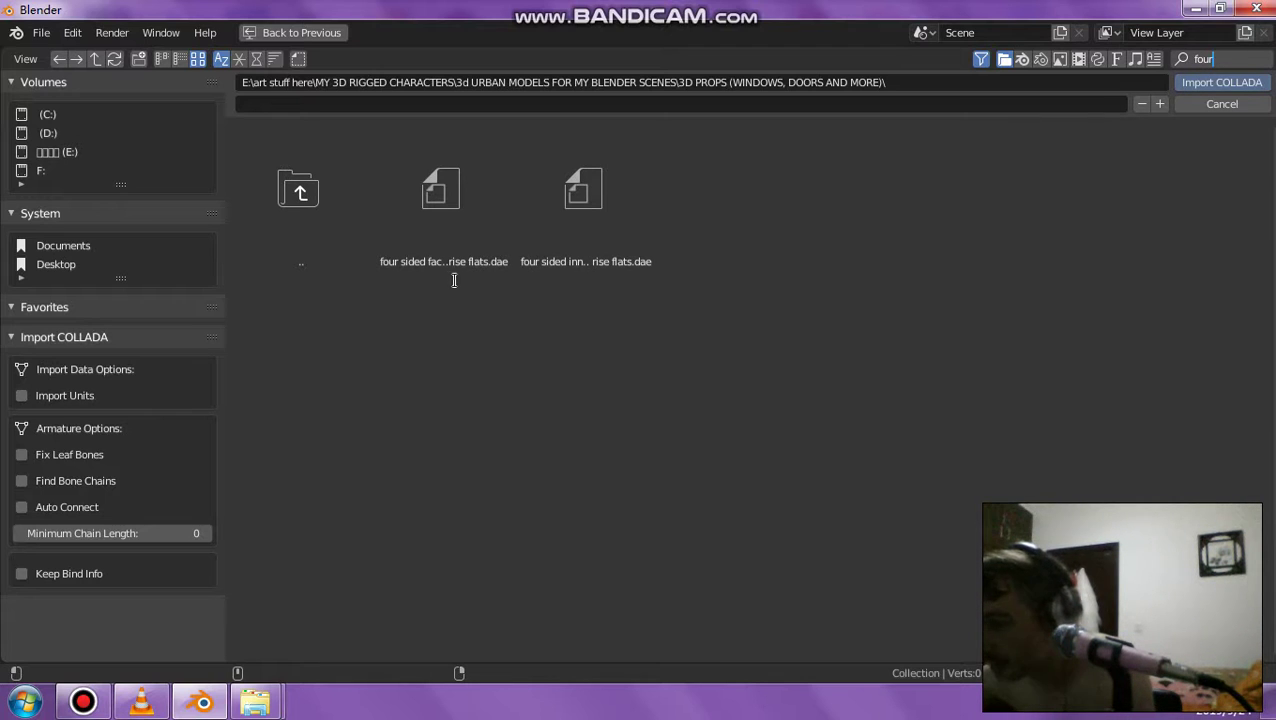
left_click(437, 217)
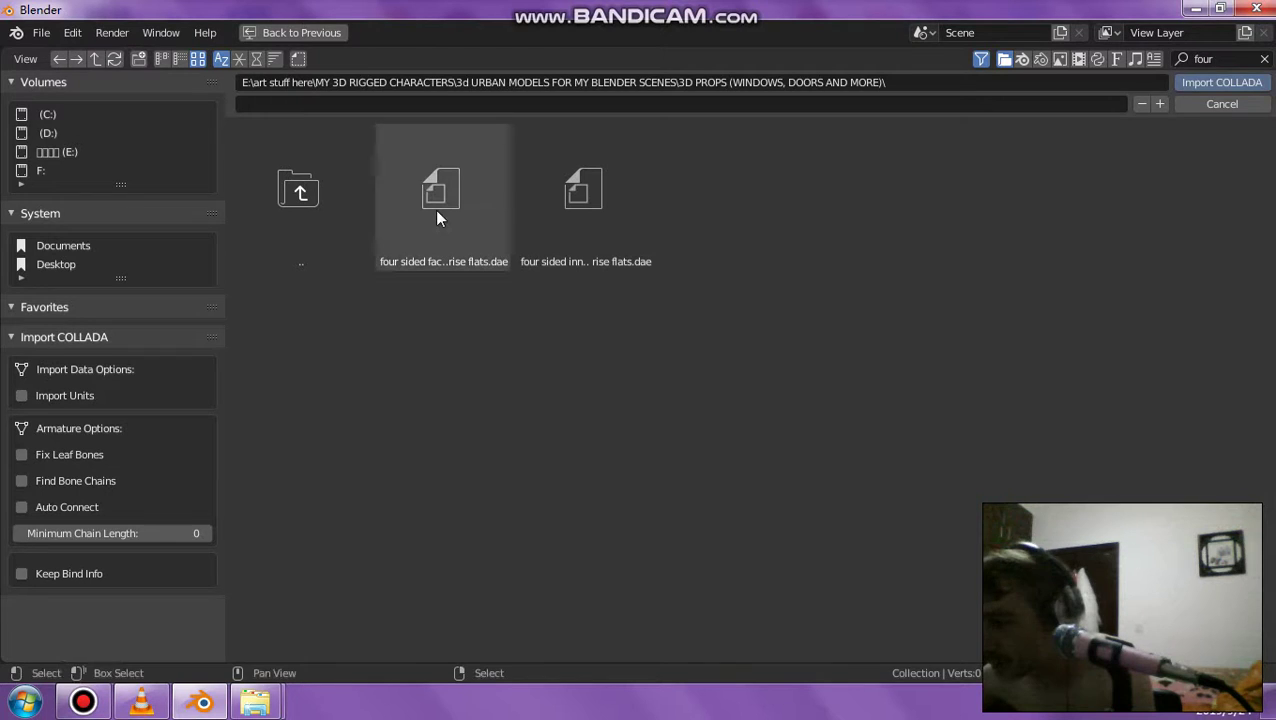
Import the four sided high-rise flats file and orbit to see the whole building.
double_click(443, 204)
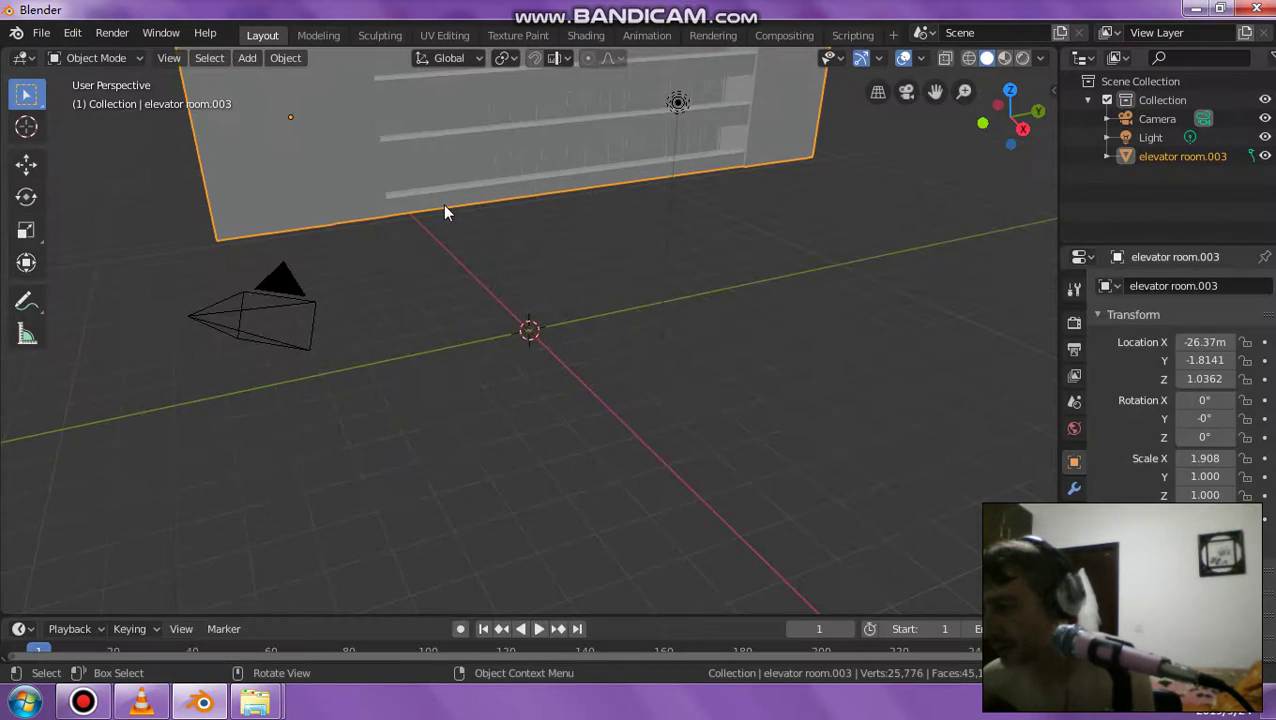
scroll(446, 204, "down", 5)
mouse_move(496, 197)
middle_mouse_down()
mouse_move(437, 221)
mouse_move(725, 206)
mouse_move(333, 257)
mouse_move(471, 237)
mouse_move(819, 318)
middle_mouse_up()
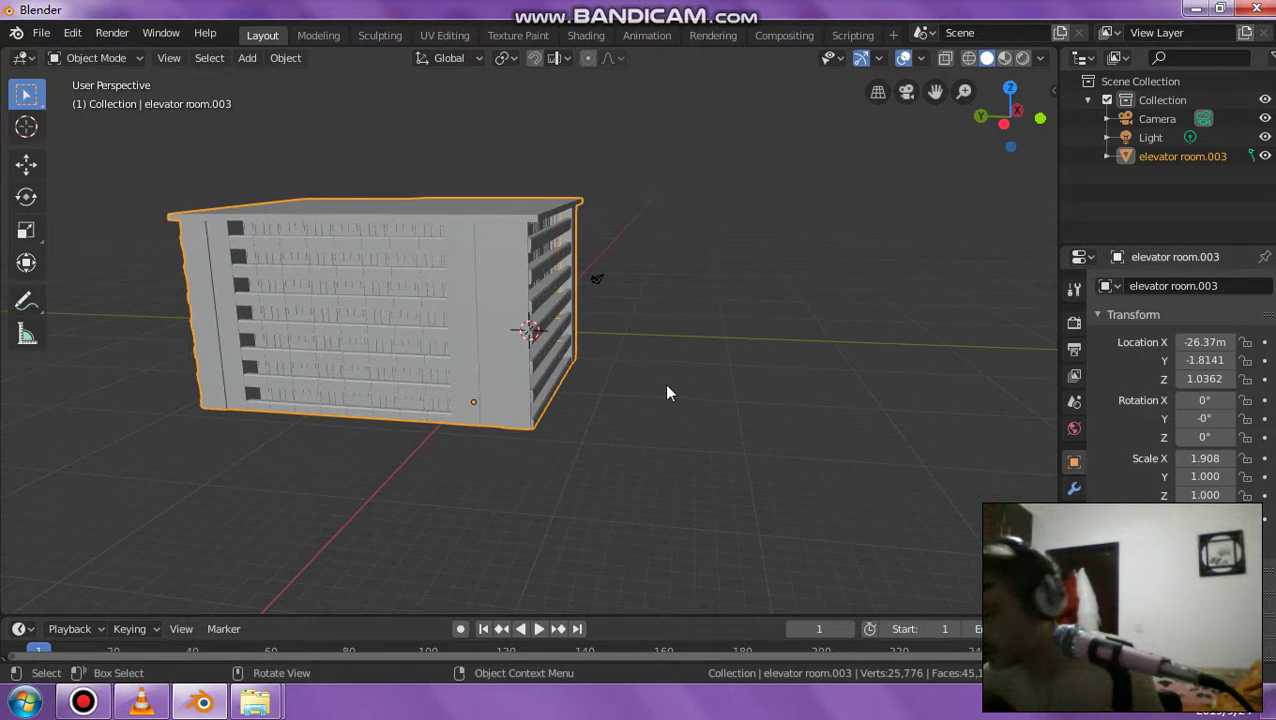
middle_click_drag(662, 385, 612, 371)
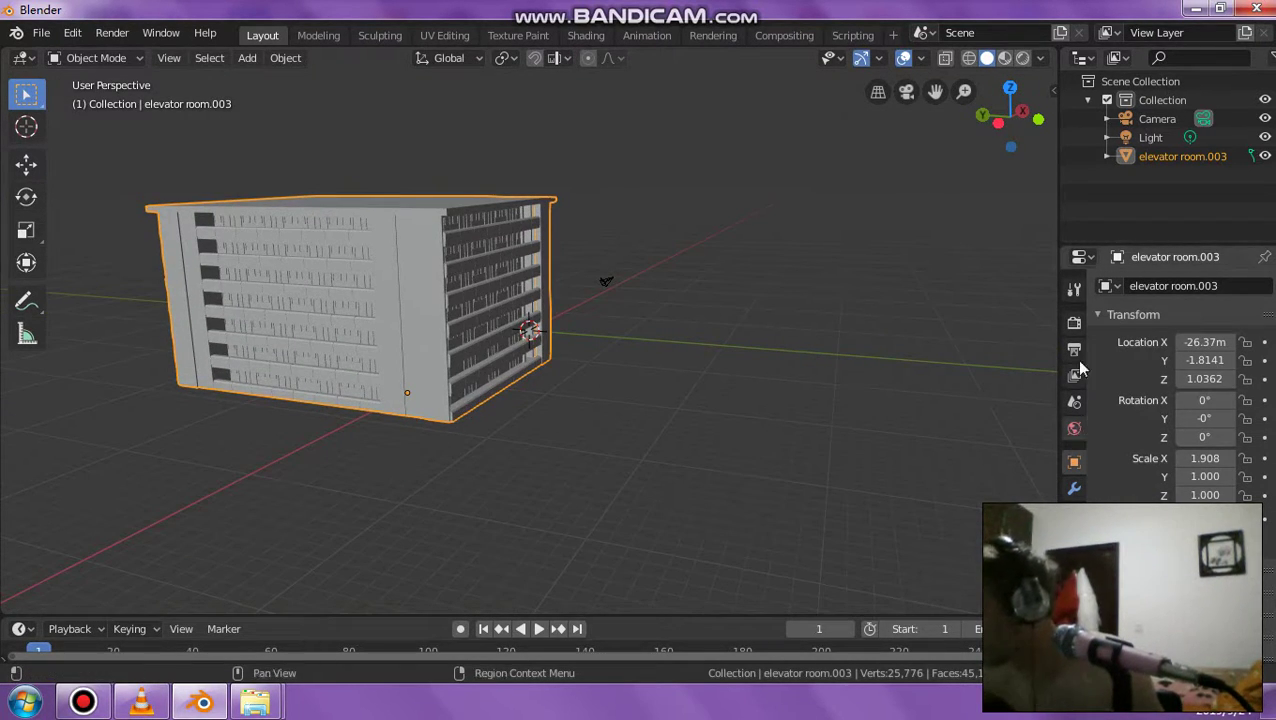
Add an Array modifier to the building from the Modifier tab.
left_click(1074, 488)
mouse_move(542, 8)
left_click(1120, 286)
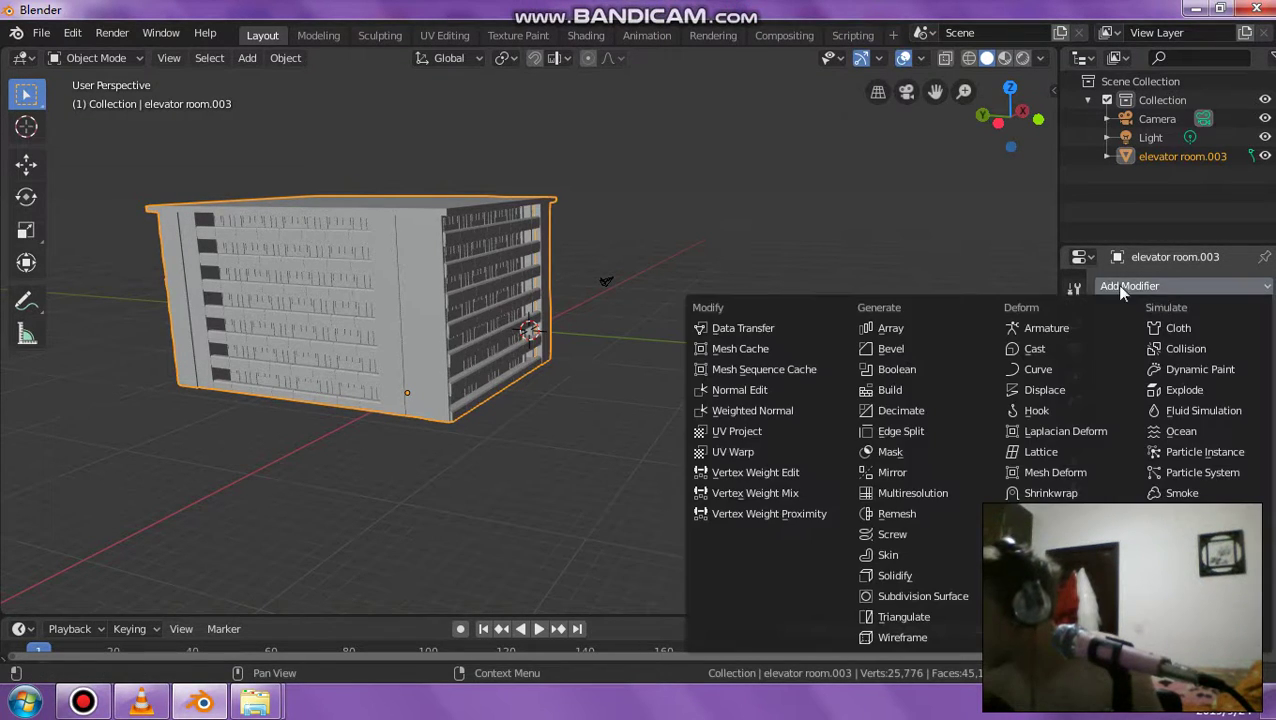
left_click(884, 328)
Raise the array's Relative Offset X to 1.3 to leave a gap between copies.
middle_click_drag(884, 330, 470, 292)
scroll(475, 285, "up", 5)
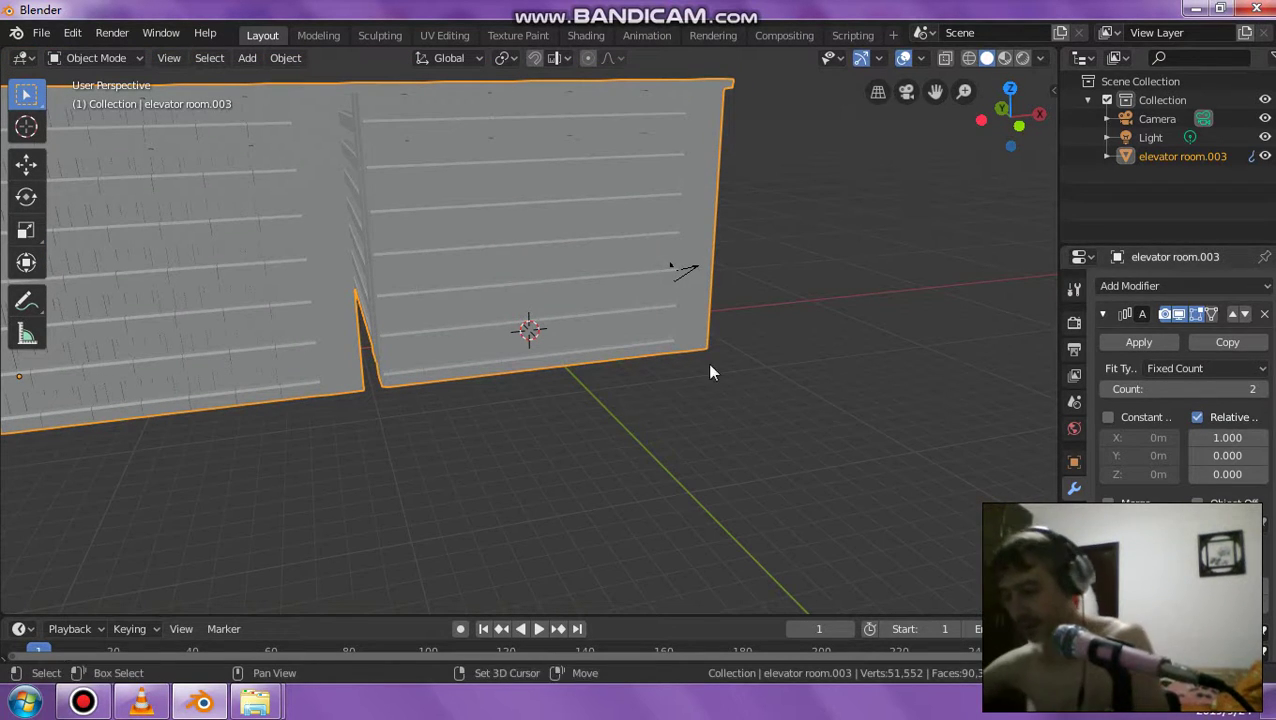
middle_click_drag(683, 359, 725, 413)
scroll(625, 372, "up", 3)
scroll(630, 375, "down", 3)
middle_click_drag(633, 375, 971, 432)
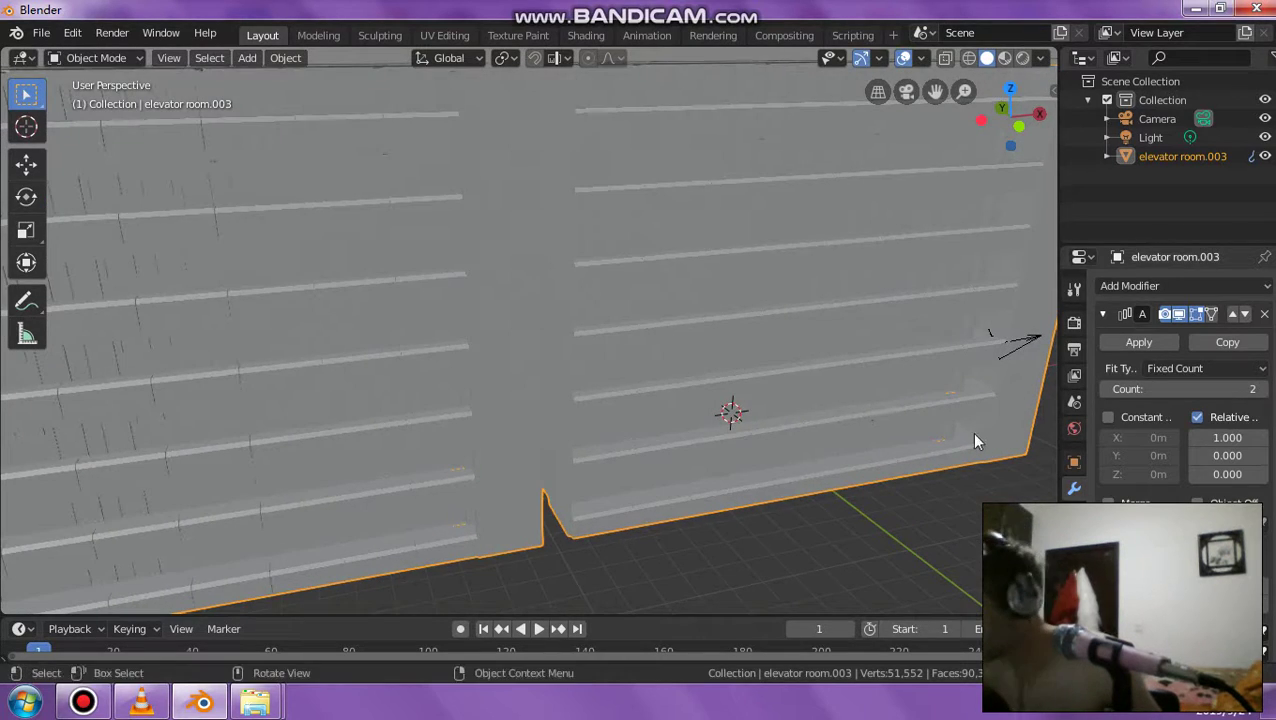
mouse_move(763, 419)
middle_mouse_down()
mouse_move(766, 403)
mouse_move(658, 401)
middle_mouse_up()
scroll(618, 403, "up", 2)
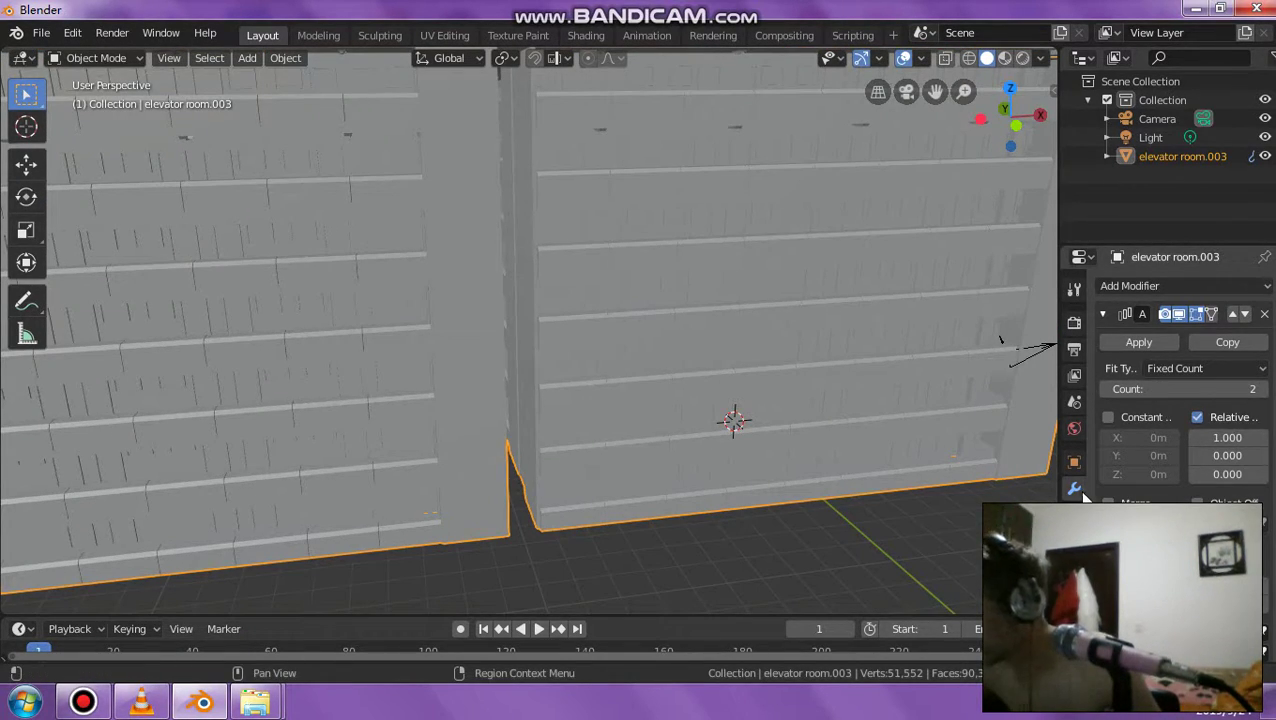
left_click(1263, 438)
scroll(1000, 406, "down", 5)
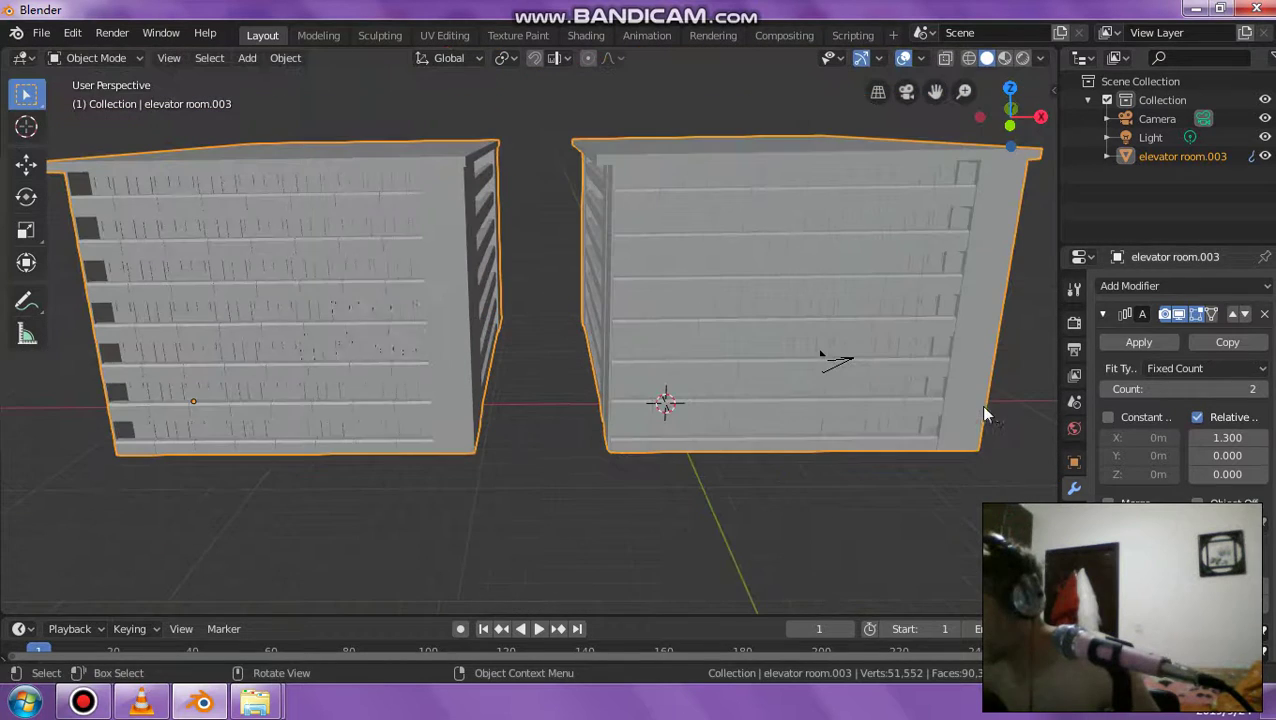
Apply the first array and add a second Array modifier.
left_click(1138, 340)
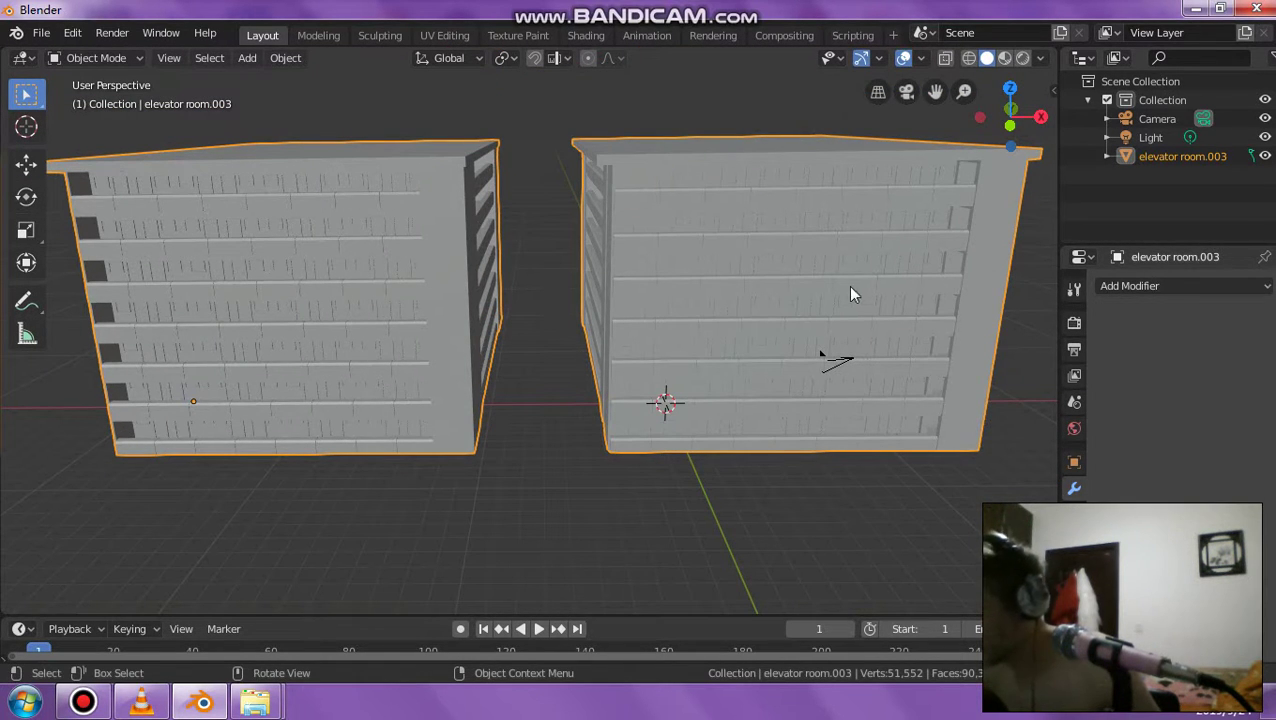
left_click(1150, 285)
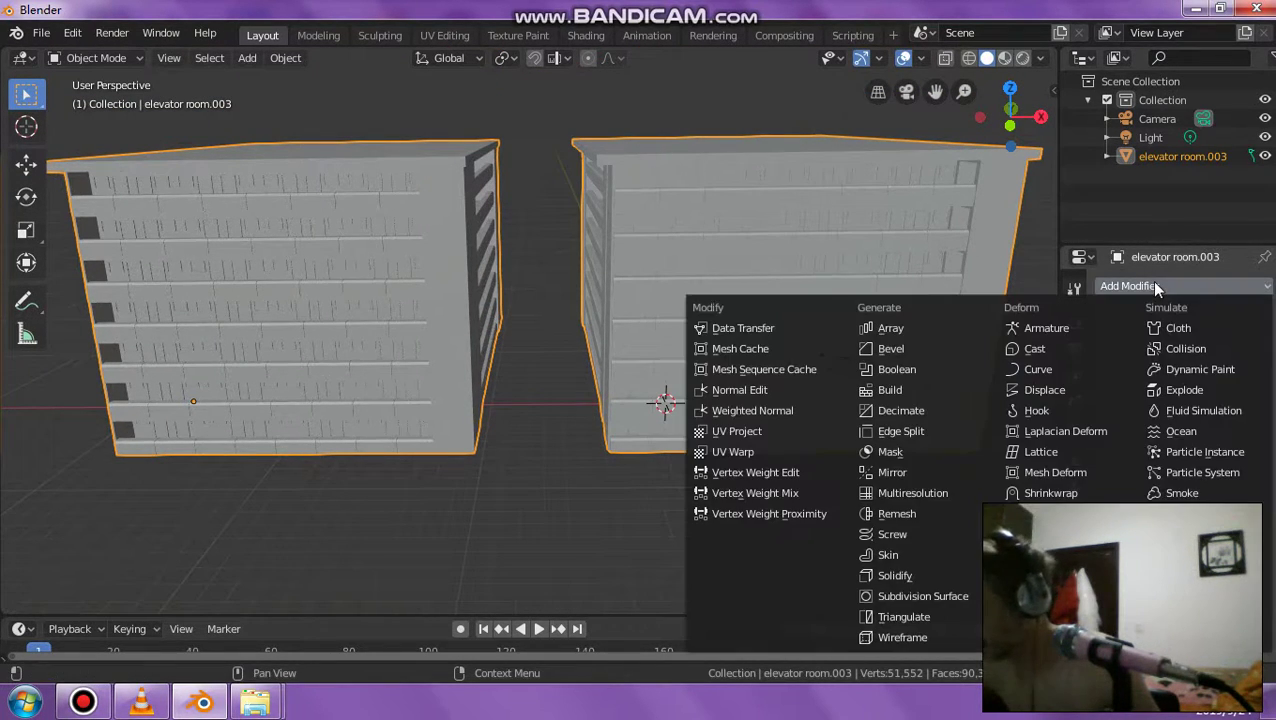
left_click(900, 333)
type("0")
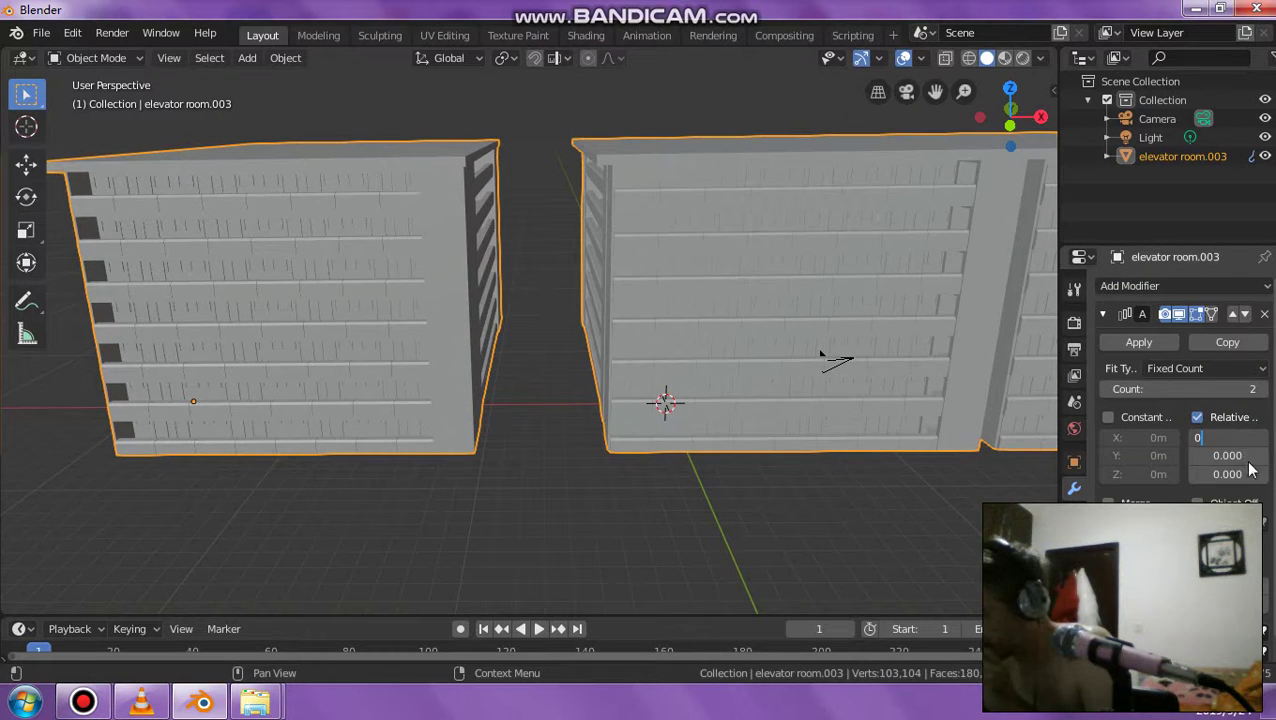
Set the second array's offset to X 0 and Y 1.2, then apply it.
key("Return")
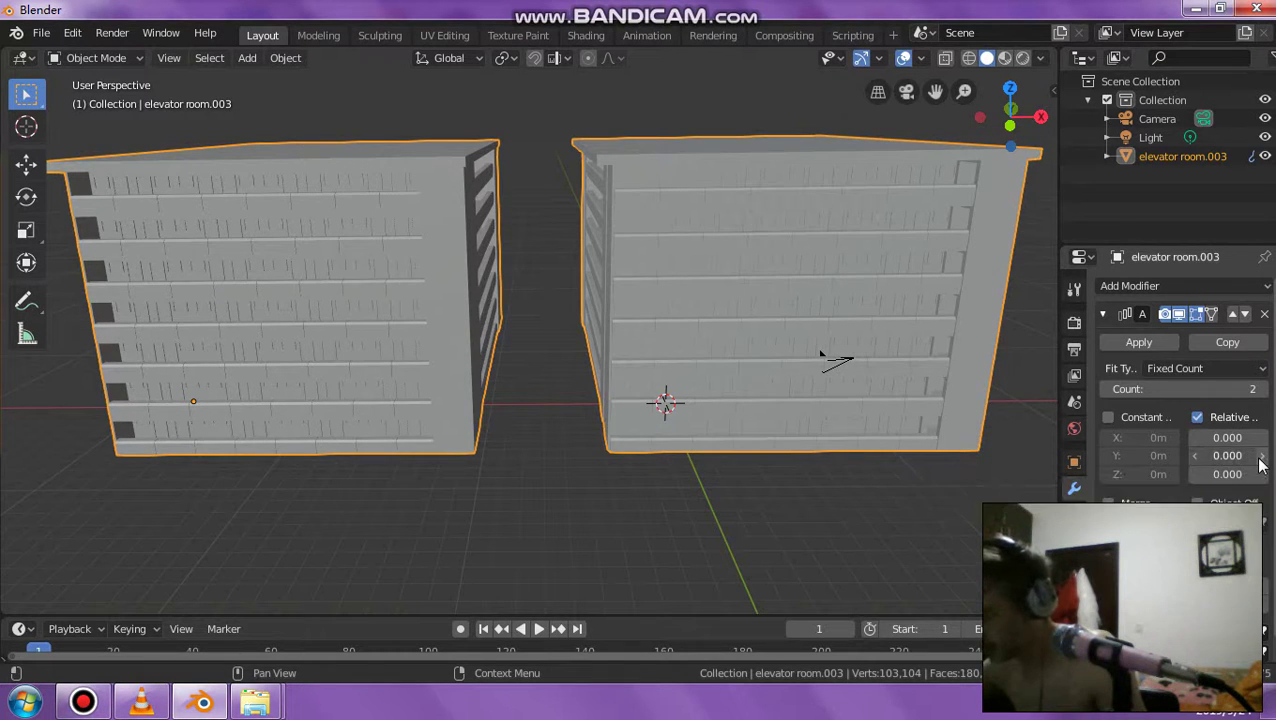
left_click(1262, 456)
left_click(1262, 456)
left_click(1262, 456)
left_click(1262, 456)
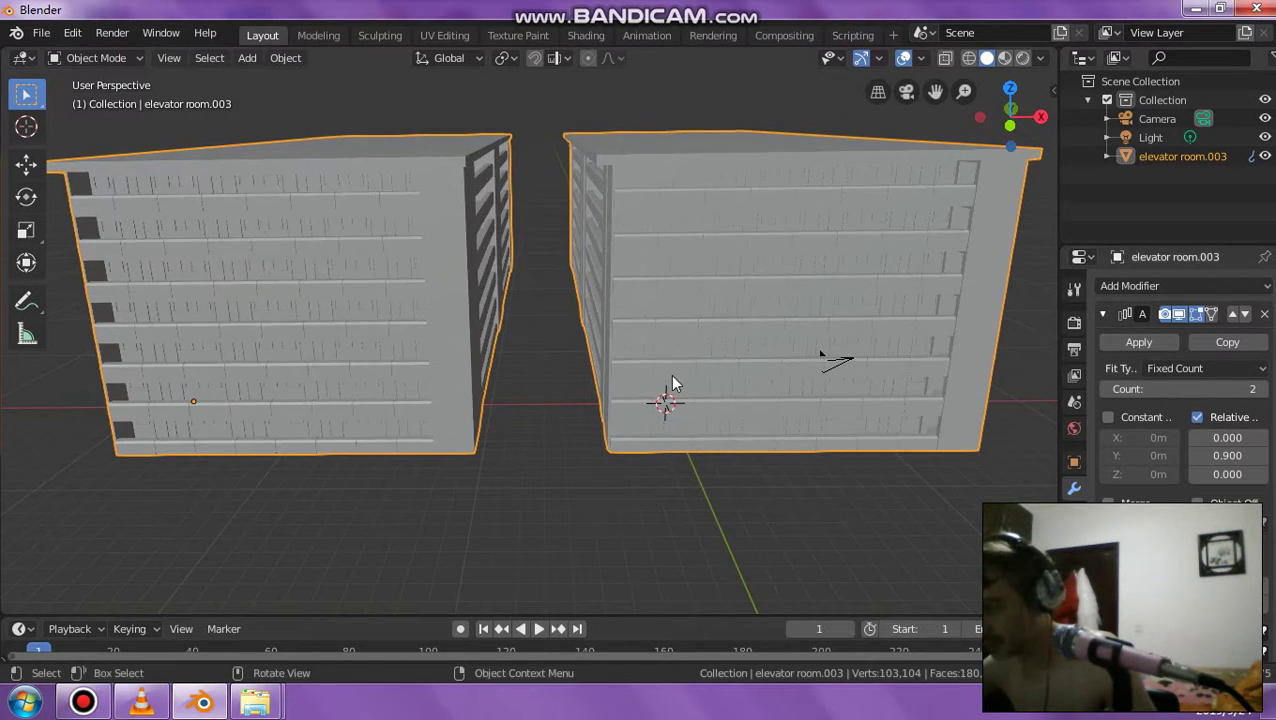
middle_click_drag(820, 360, 780, 353)
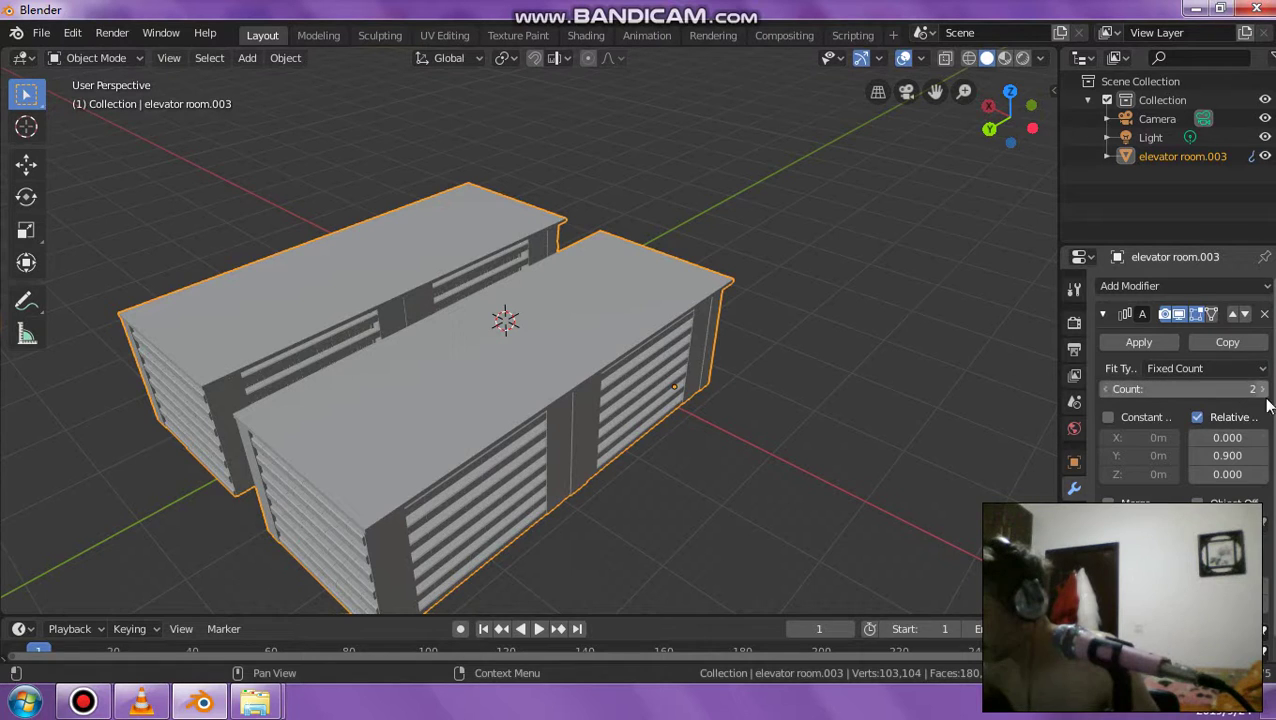
left_click(1262, 456)
left_click(1262, 456)
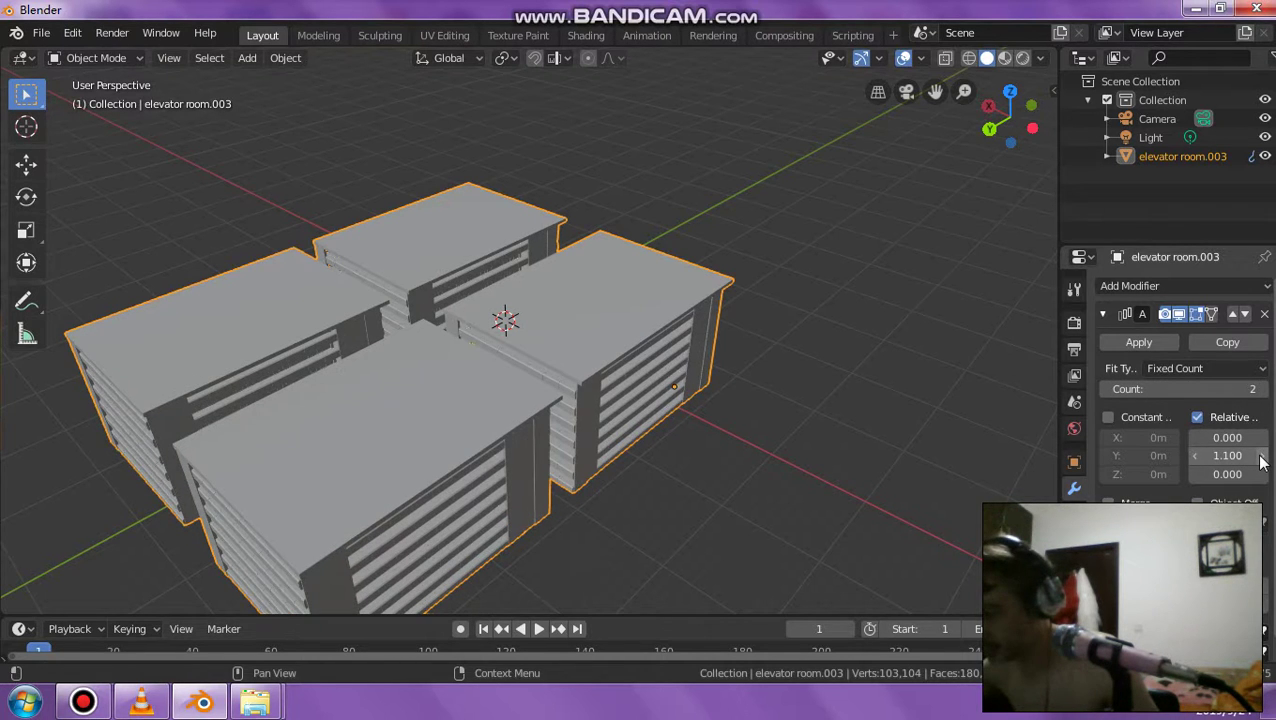
left_click(1262, 456)
middle_click_drag(683, 406, 602, 378)
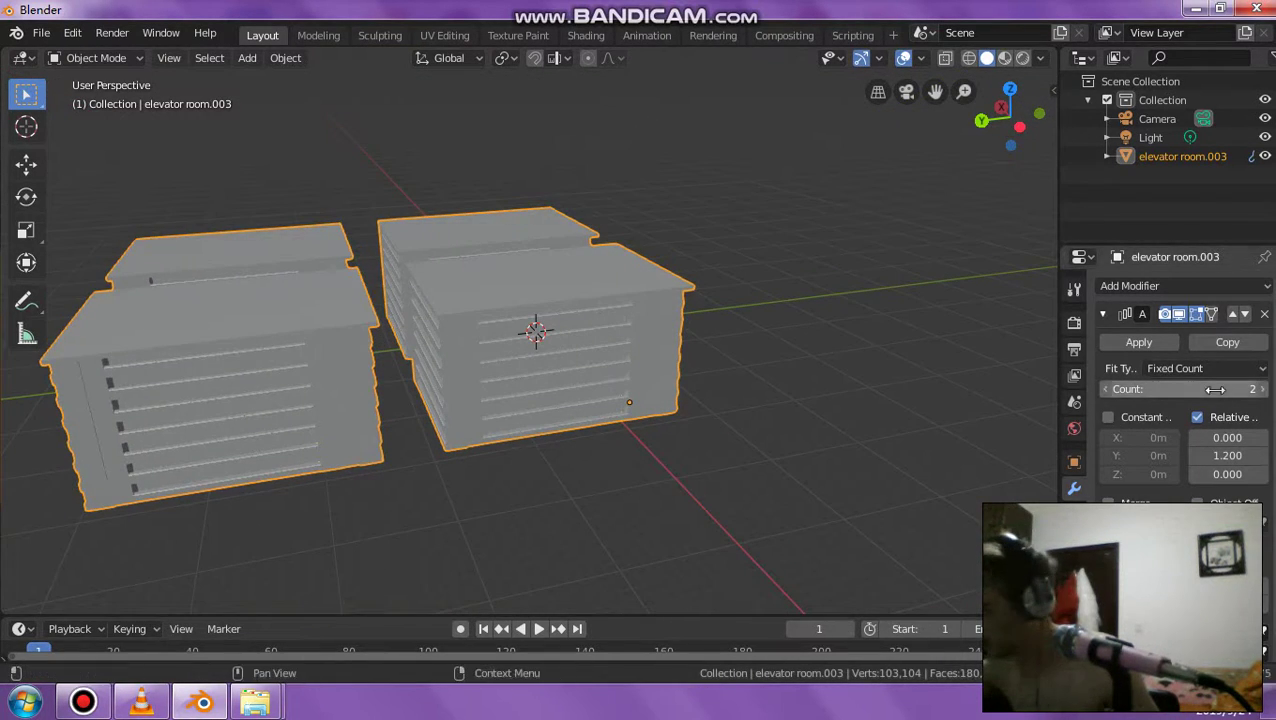
left_click(1140, 342)
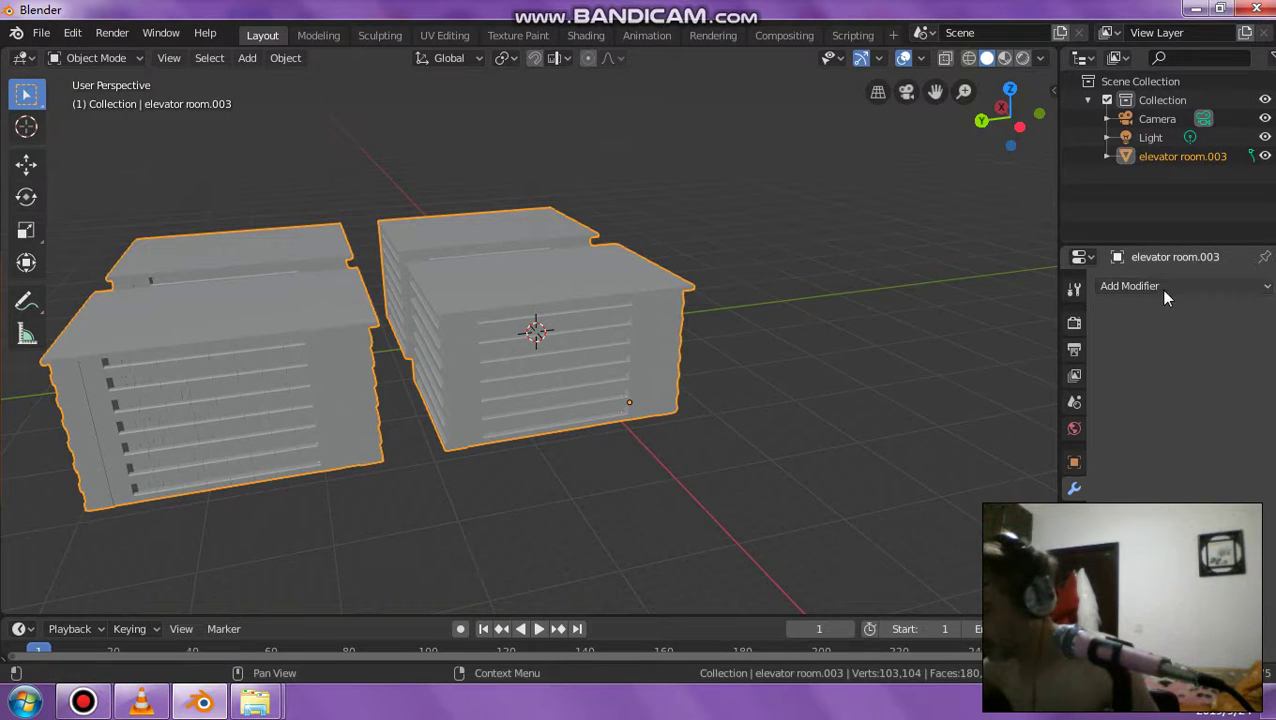
left_click(1163, 287)
Add a third array with X offset 0, stacking the copy on top along Z.
left_click(941, 324)
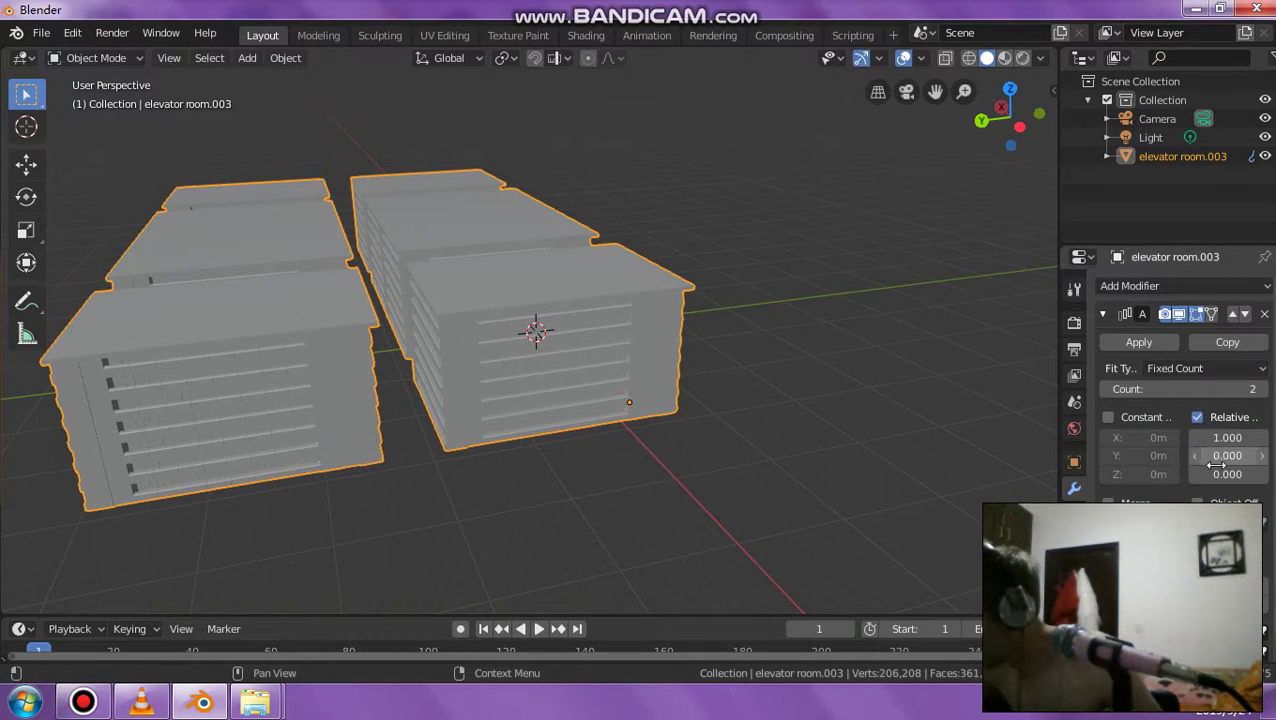
left_click(1245, 437)
type("0")
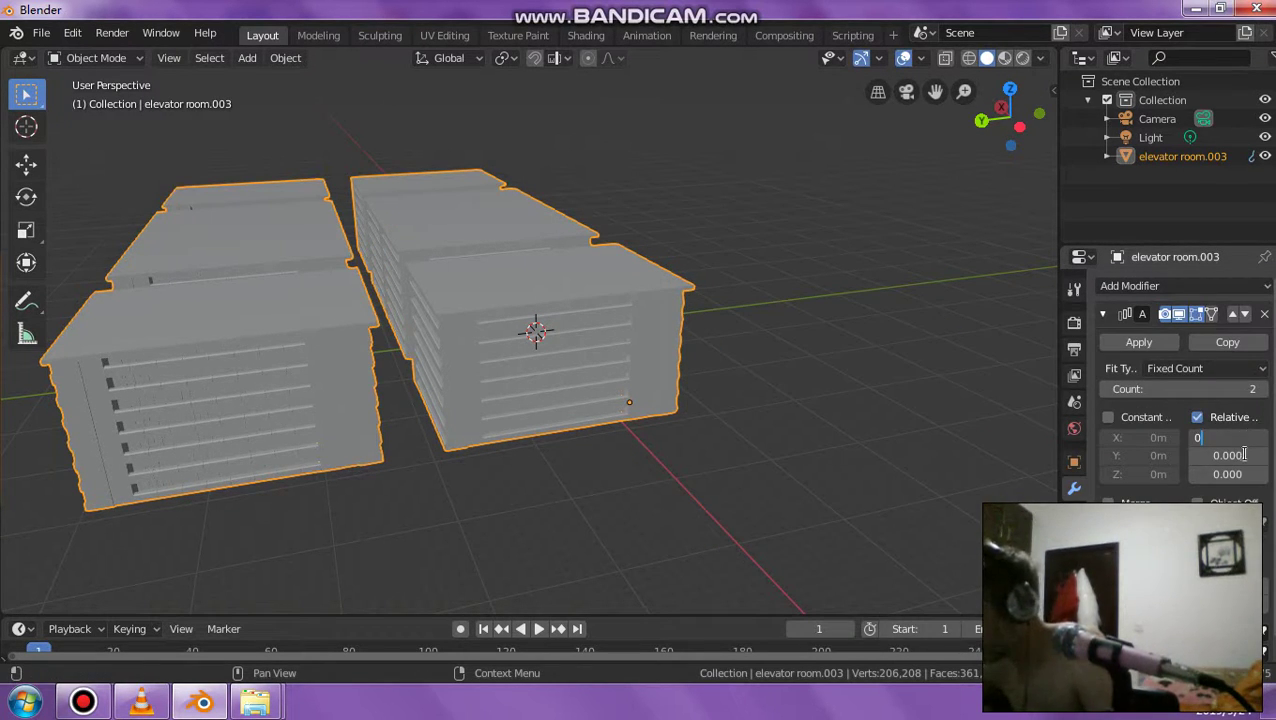
key("Return")
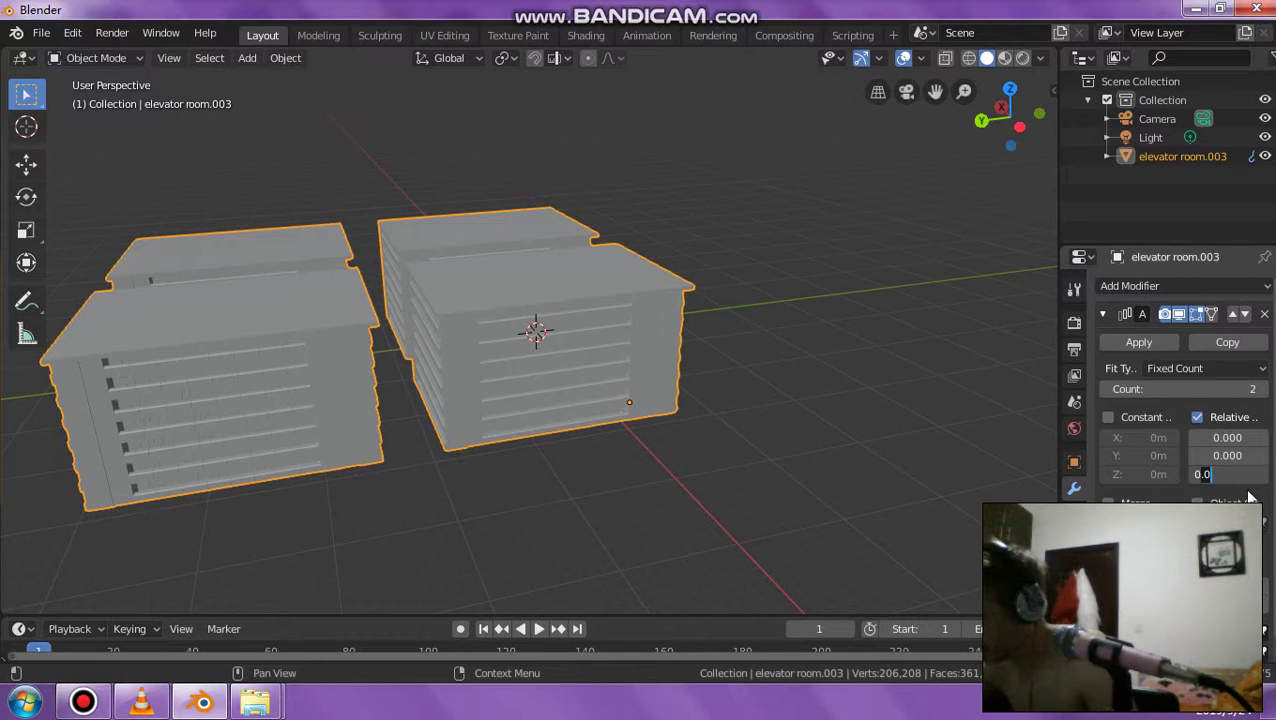
left_click(1263, 476)
left_click(1263, 476)
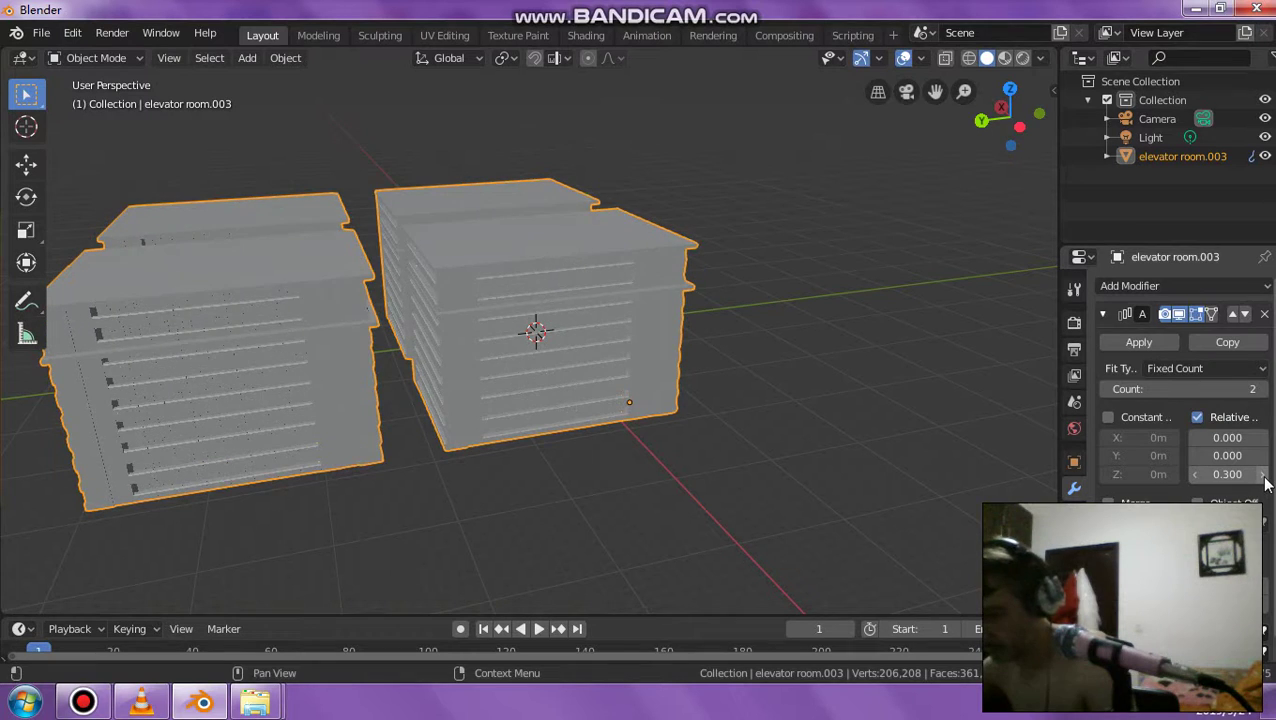
left_click(1263, 476)
left_click(1263, 476)
left_click(1263, 476)
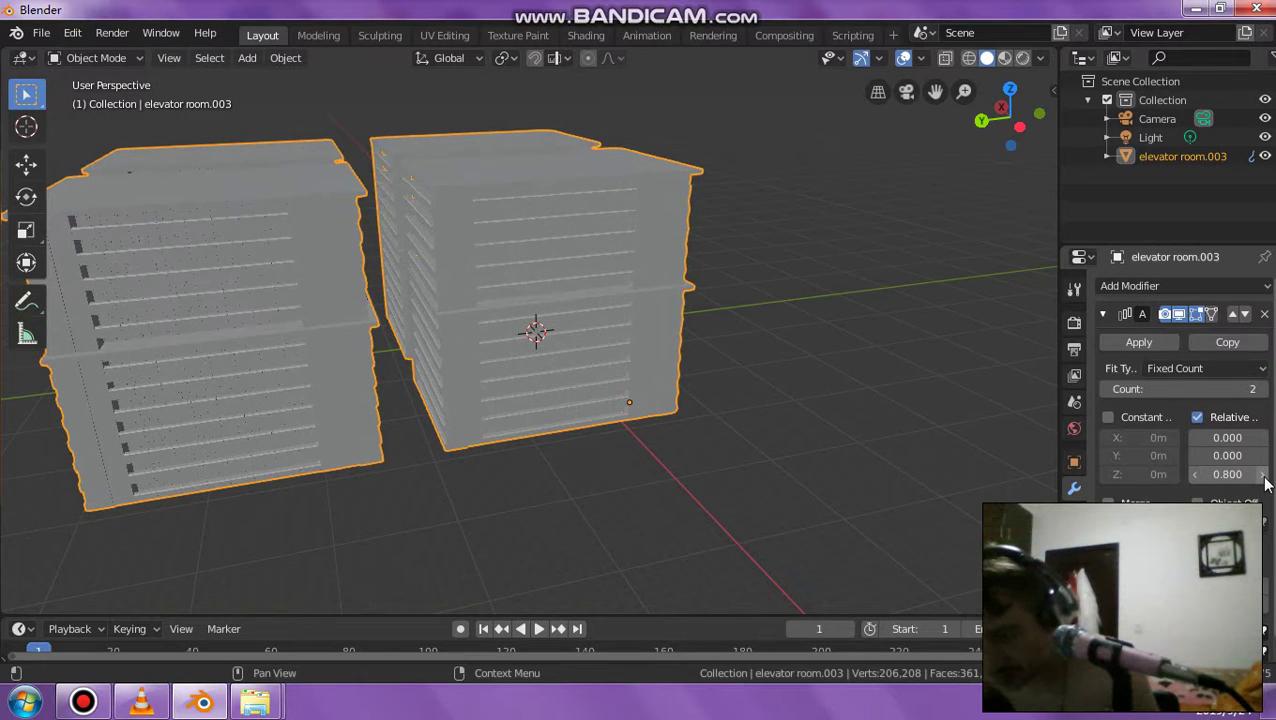
left_click(1263, 476)
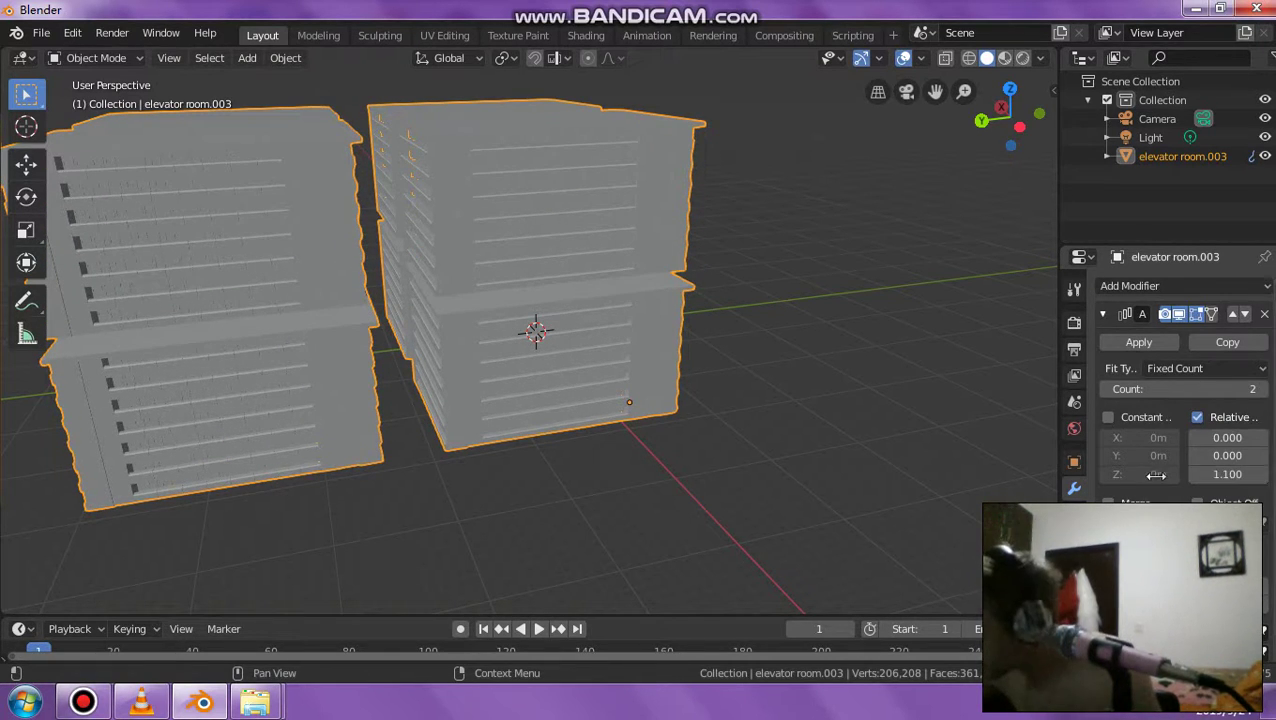
left_click(1195, 475)
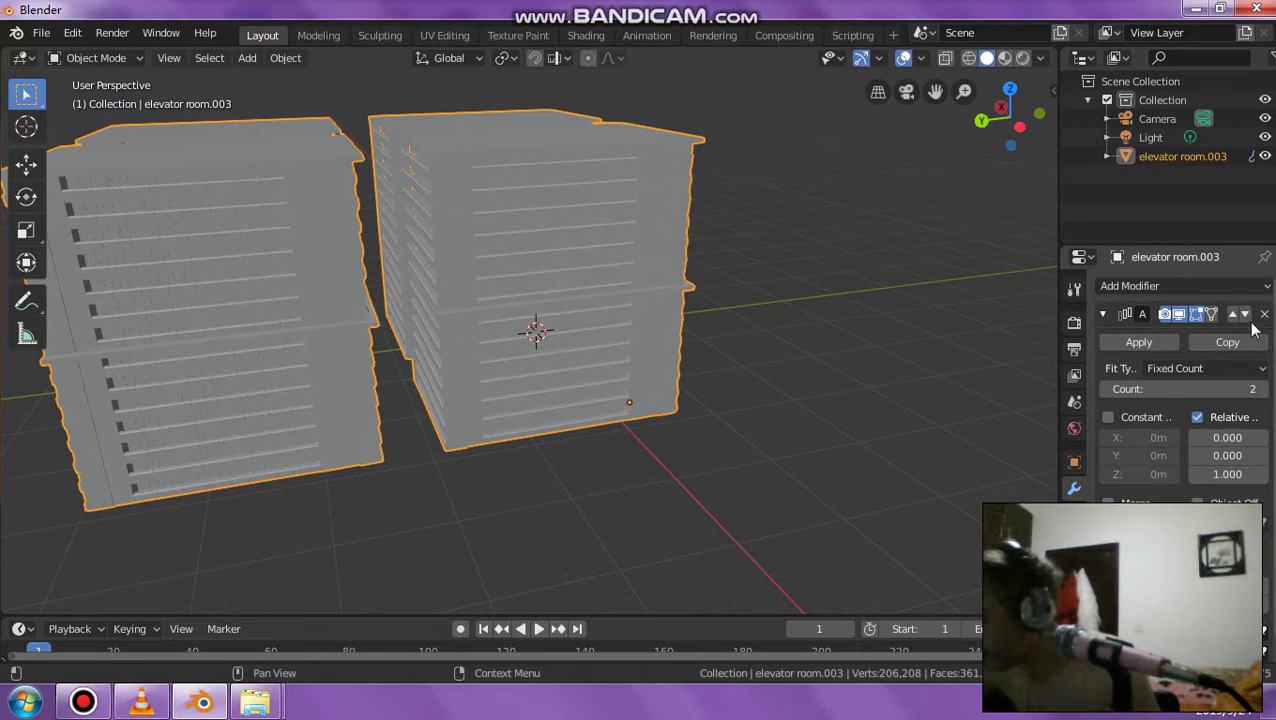
Raise the array count to 5, check the tower stack, and apply it.
left_click(1263, 389)
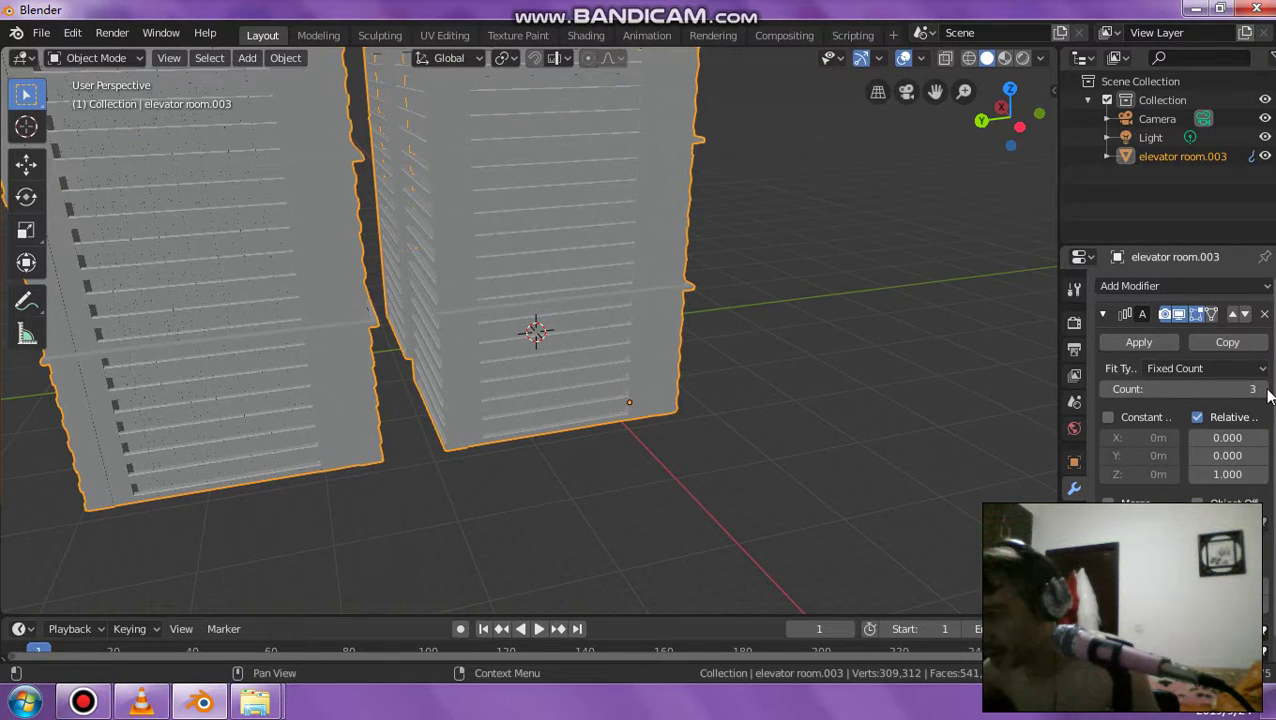
scroll(826, 312, "down", 3)
scroll(706, 286, "down", 2)
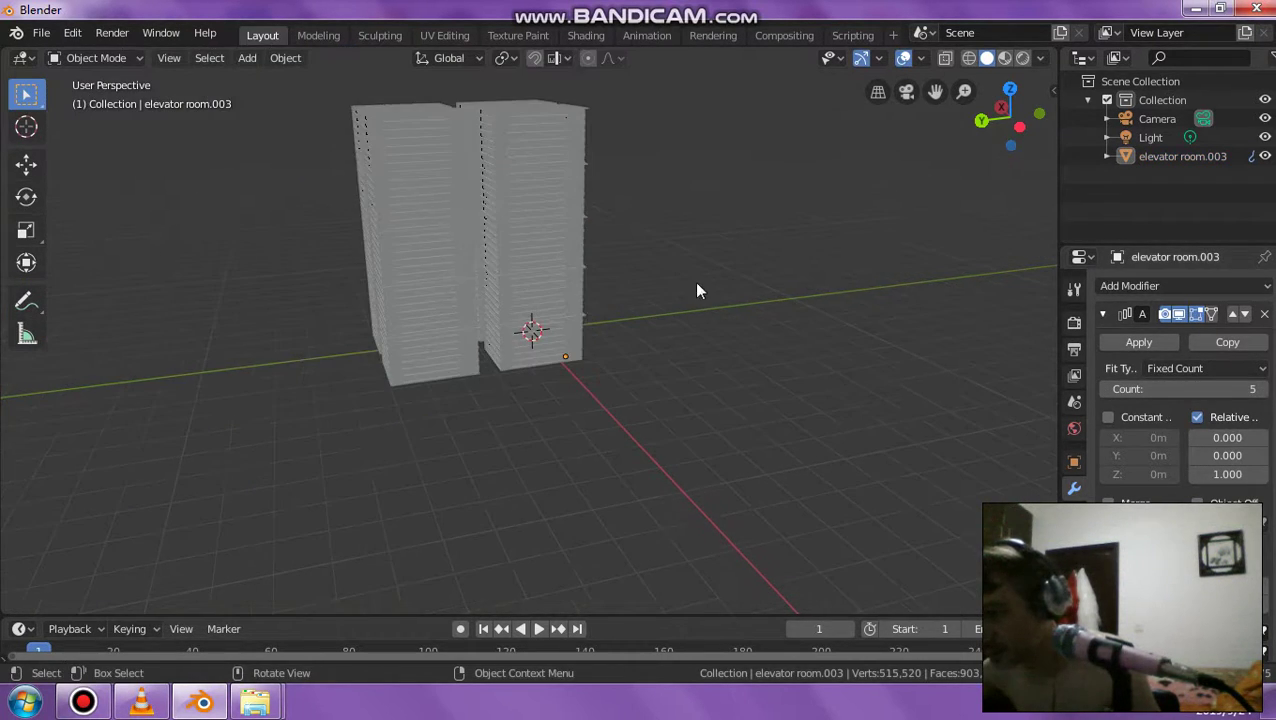
middle_click_drag(706, 286, 655, 253)
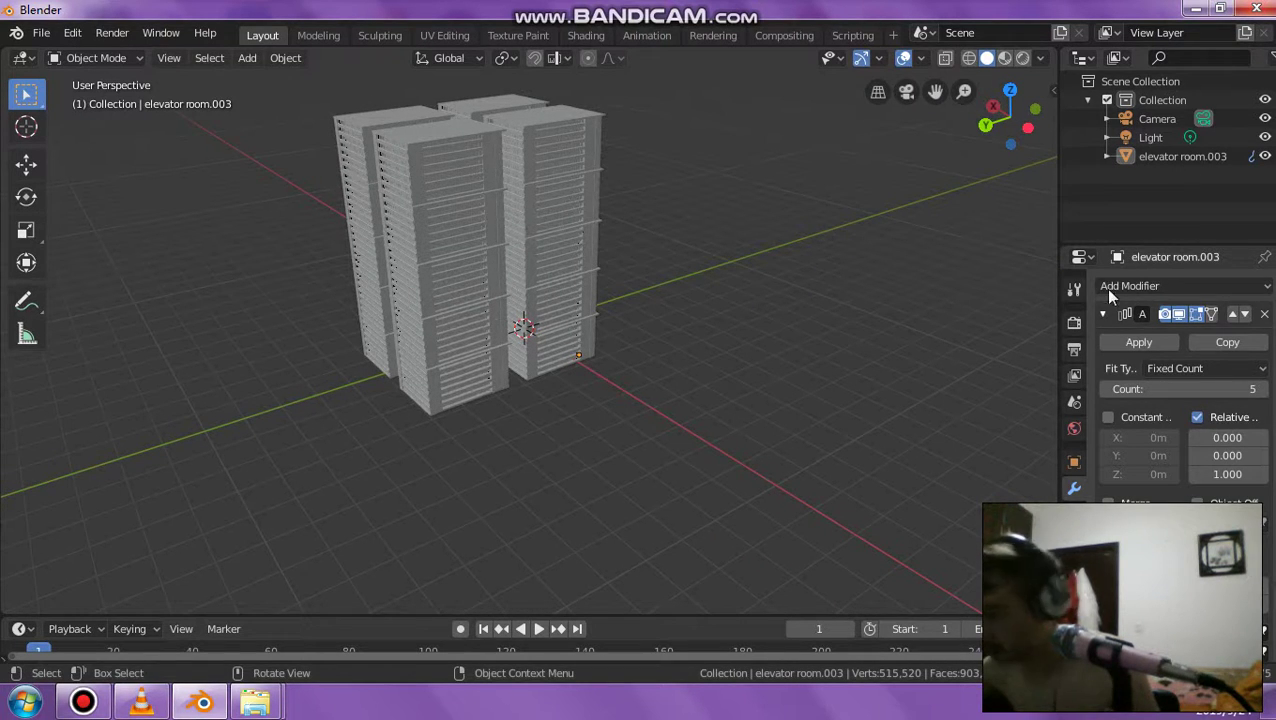
left_click(1121, 347)
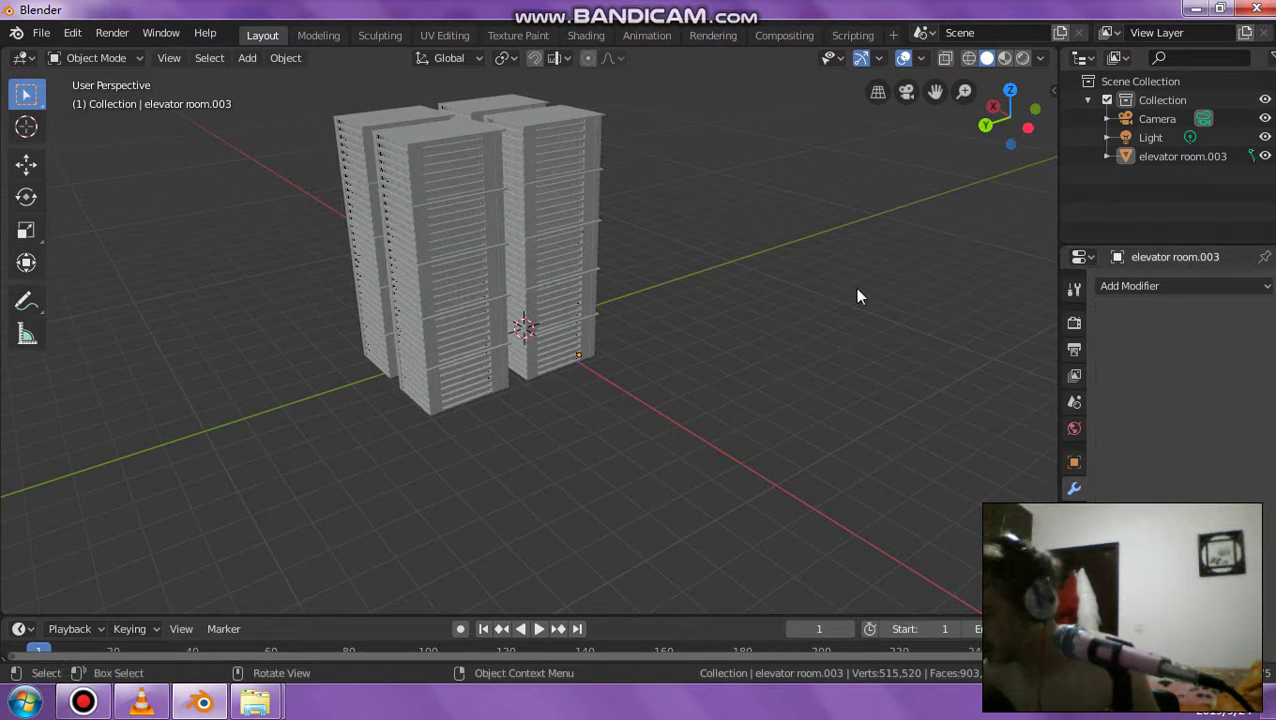
Duplicate the twin-tower building and place the copy beside it along X.
middle_click_drag(854, 287, 504, 266)
left_click(504, 270)
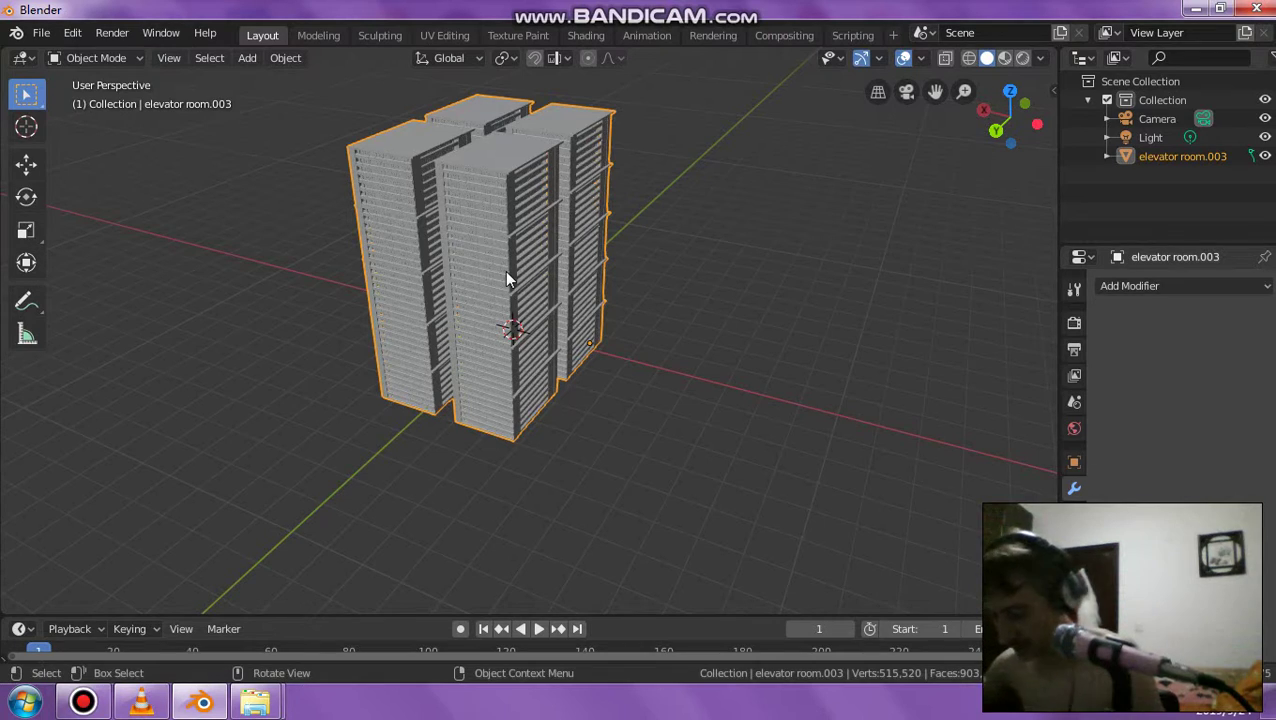
key("shift+d")
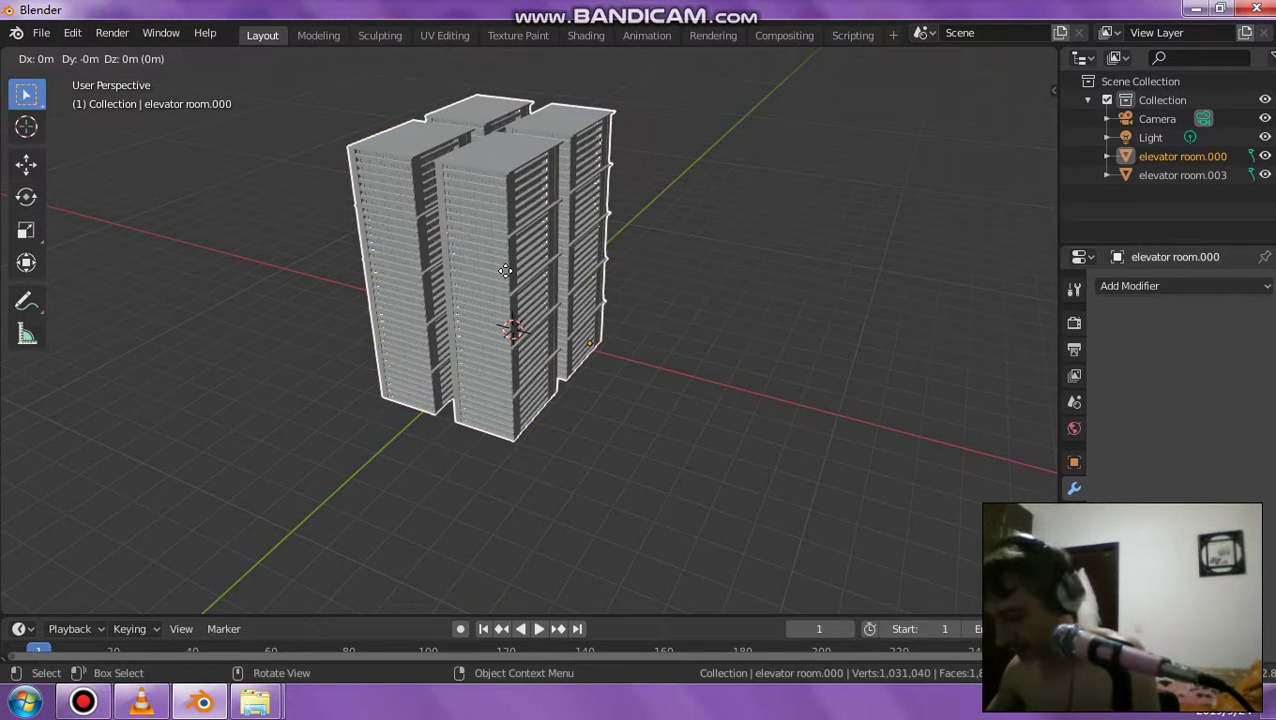
key("x")
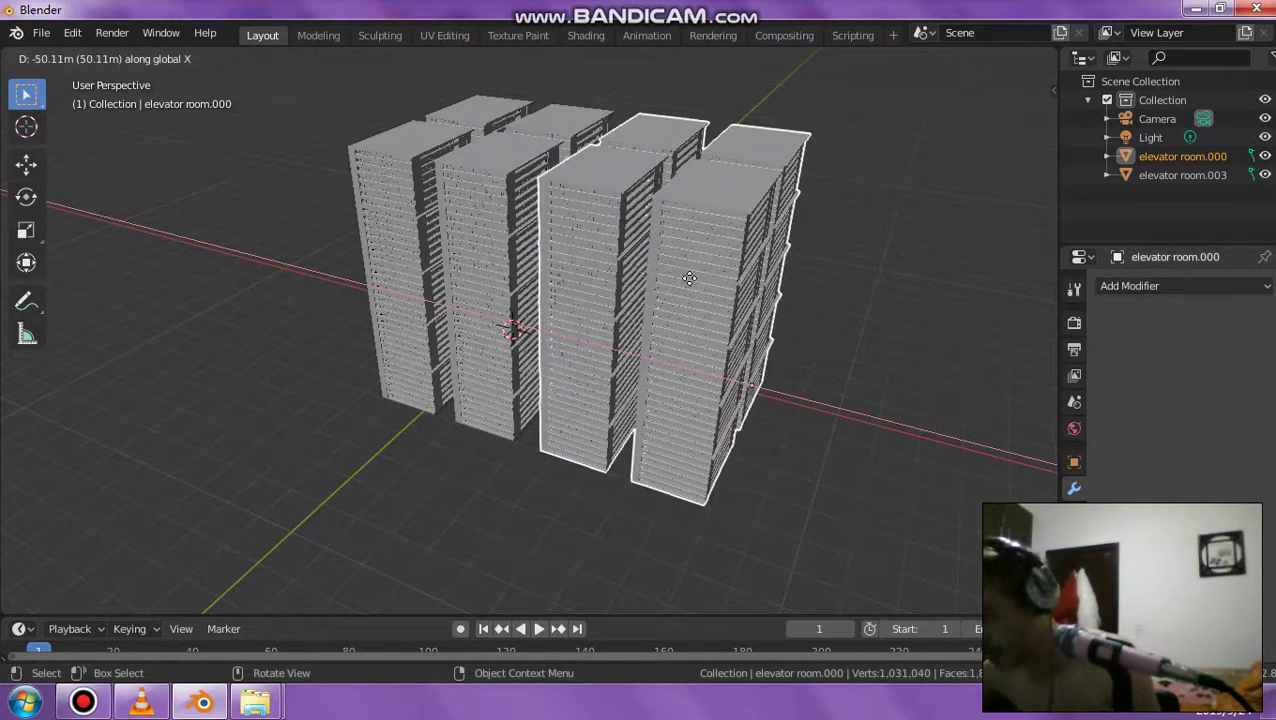
left_click(536, 271)
Turn the copy about 90 degrees around the vertical axis, undoing an accidental tilt.
left_click(26, 196)
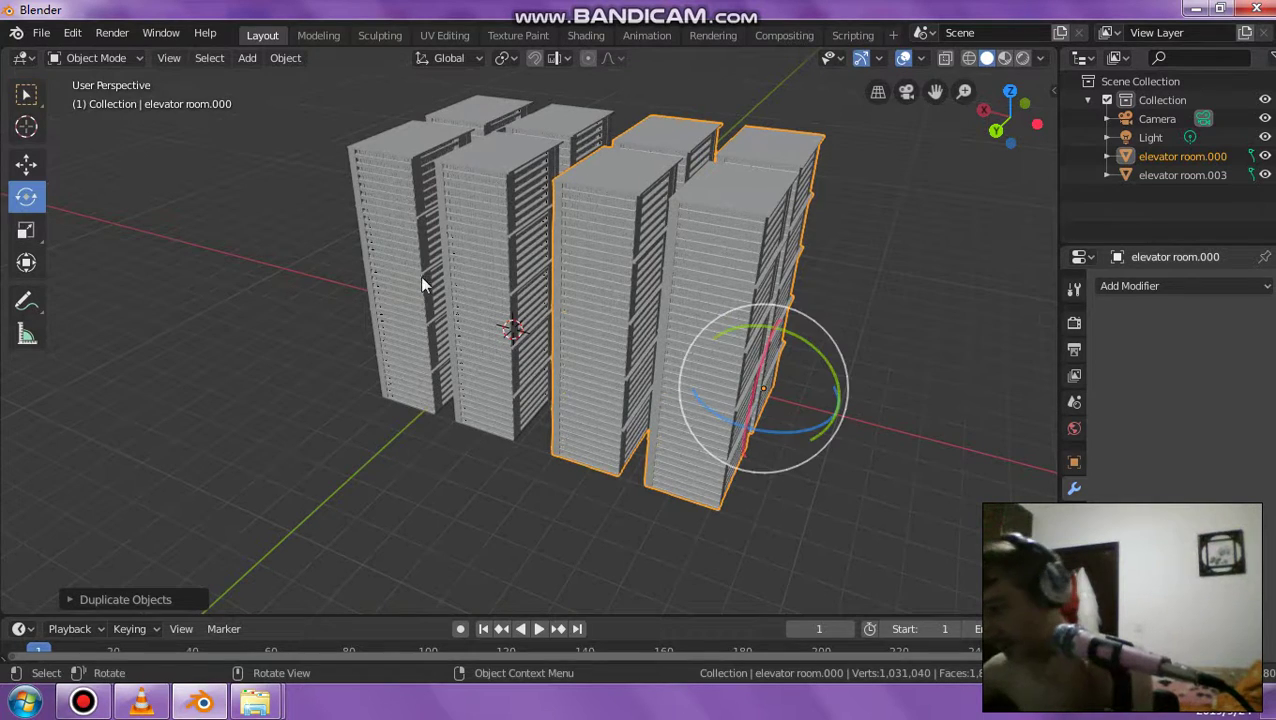
left_click_drag(730, 395, 663, 402)
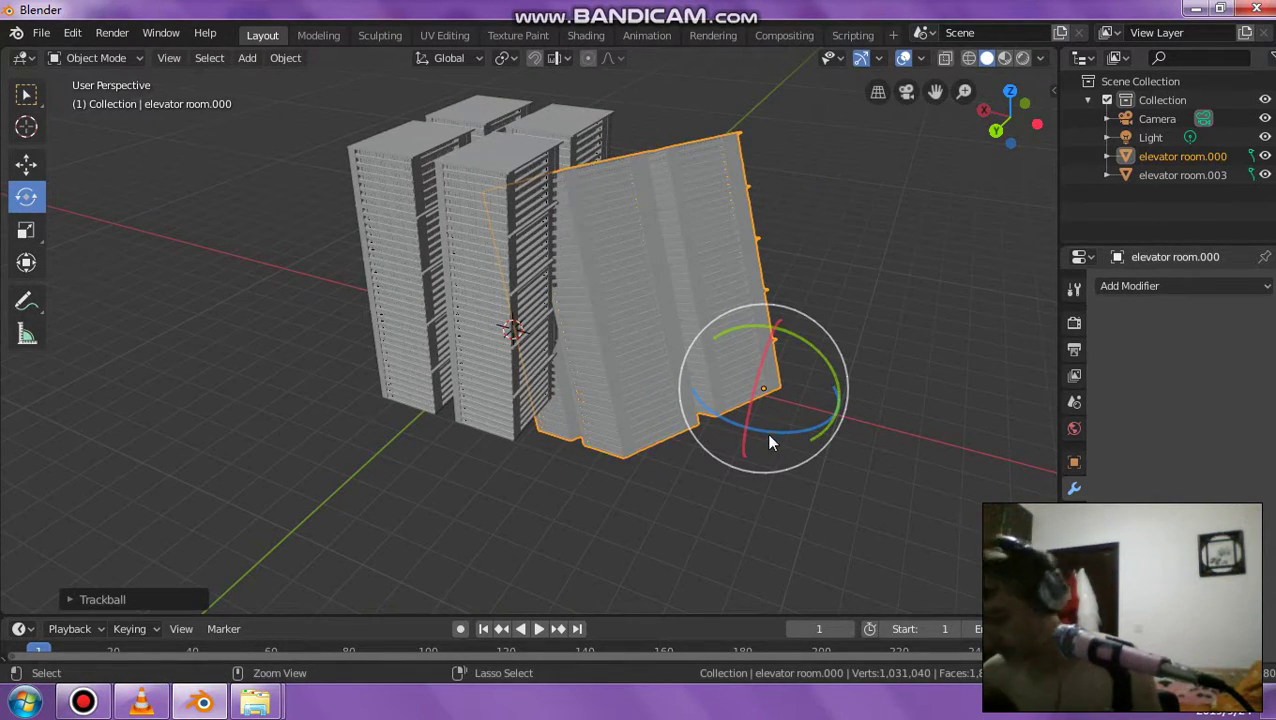
key("ctrl+z")
left_click(753, 421)
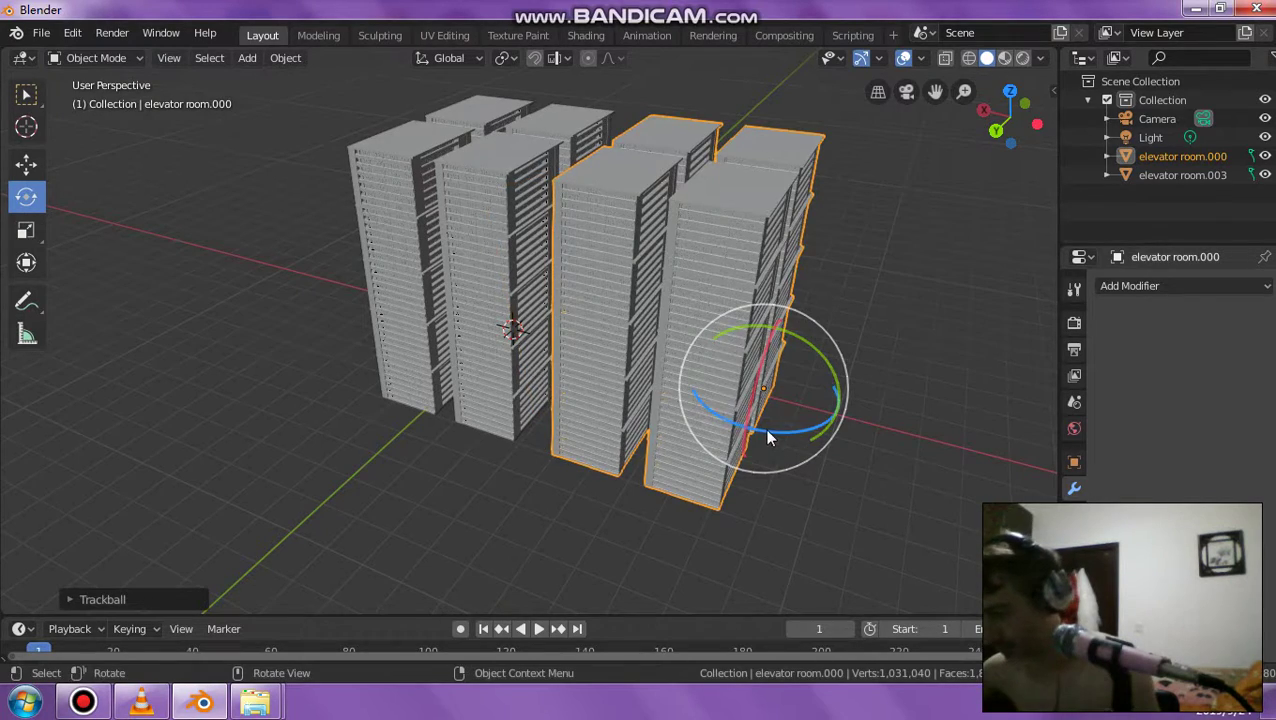
left_click_drag(765, 429, 655, 357)
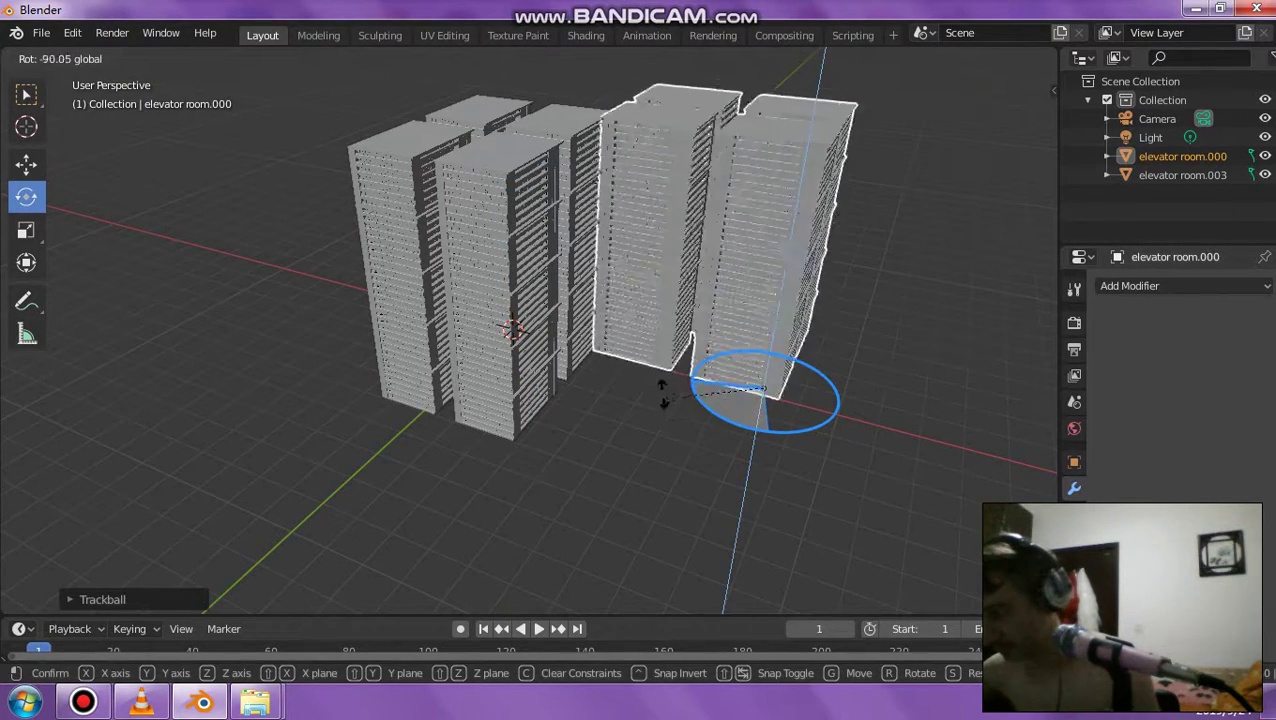
left_click(600, 389)
scroll(599, 390, "up", 5)
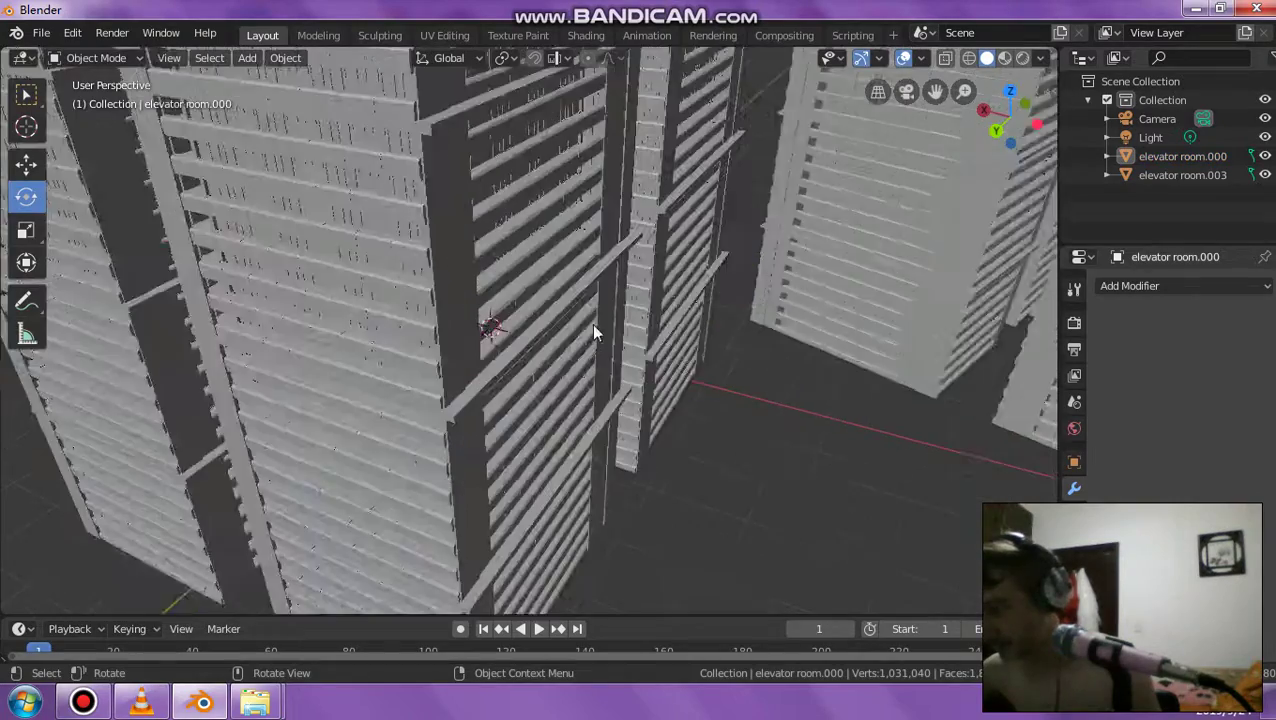
scroll(591, 323, "up", 3)
mouse_move(690, 410)
middle_mouse_down()
mouse_move(553, 75)
mouse_move(640, 415)
mouse_move(570, 390)
mouse_move(545, 352)
mouse_move(664, 396)
mouse_move(746, 401)
mouse_move(716, 269)
mouse_move(618, 421)
mouse_move(595, 347)
mouse_move(615, 302)
mouse_move(673, 296)
mouse_move(664, 279)
mouse_move(529, 309)
mouse_move(435, 265)
mouse_move(440, 220)
mouse_move(573, 265)
mouse_move(638, 333)
mouse_move(607, 373)
mouse_move(572, 373)
mouse_move(558, 399)
mouse_move(578, 421)
mouse_move(597, 395)
mouse_move(601, 345)
middle_mouse_up()
scroll(538, 250, "down", 5)
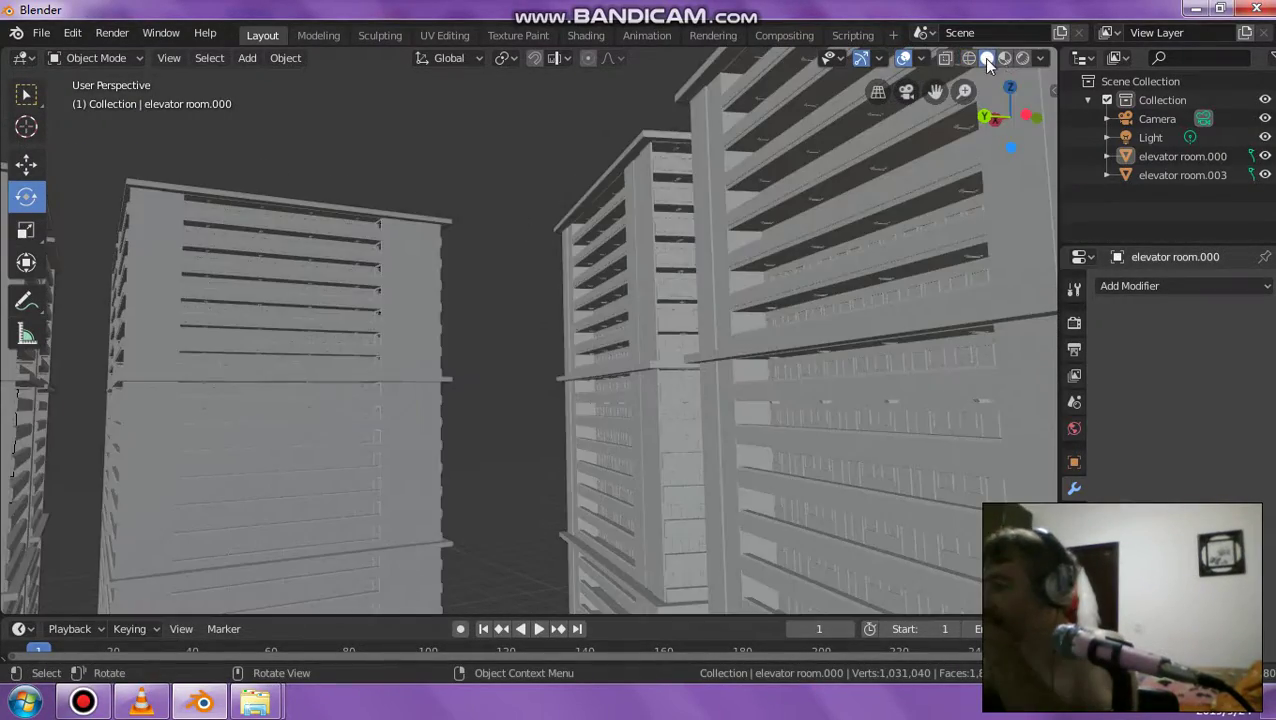
middle_click_drag(821, 240, 710, 318)
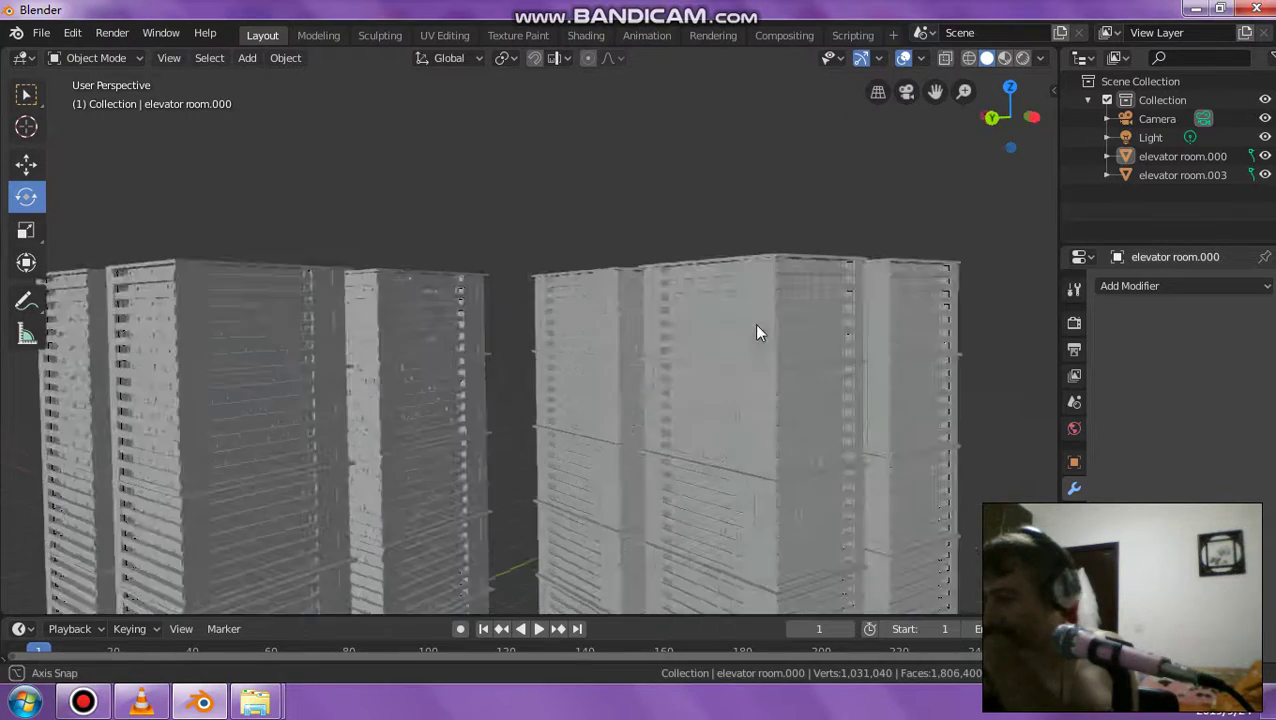
scroll(722, 330, "down", 1)
scroll(627, 335, "down", 2)
scroll(612, 428, "down", 4)
scroll(620, 462, "up", 2)
scroll(621, 466, "up", 3)
mouse_move(621, 461)
middle_mouse_down()
mouse_move(679, 478)
mouse_move(657, 465)
middle_mouse_up()
Delete the right-hand duplicate and select the remaining twin-tower building.
left_click(699, 296)
key("Delete")
middle_click_drag(574, 313, 442, 332)
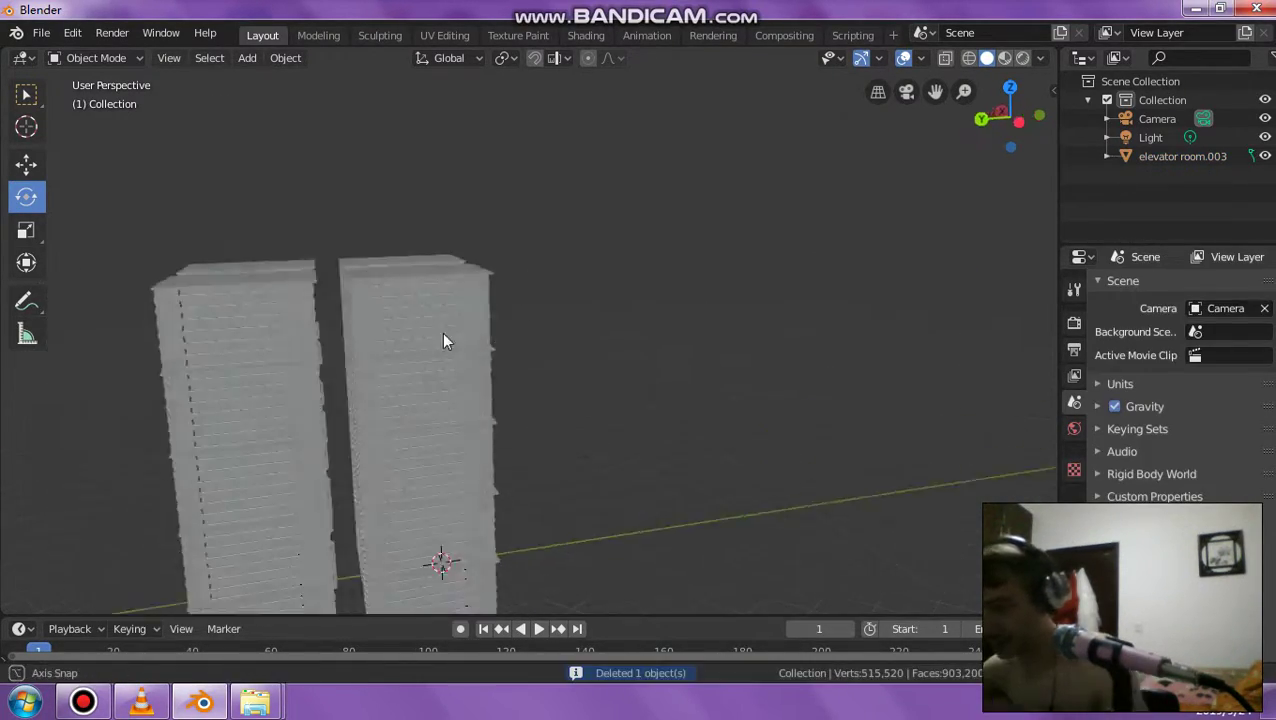
left_click(292, 365)
mouse_move(299, 412)
middle_mouse_down()
mouse_move(473, 191)
mouse_move(469, 298)
mouse_move(550, 293)
mouse_move(393, 359)
middle_mouse_up()
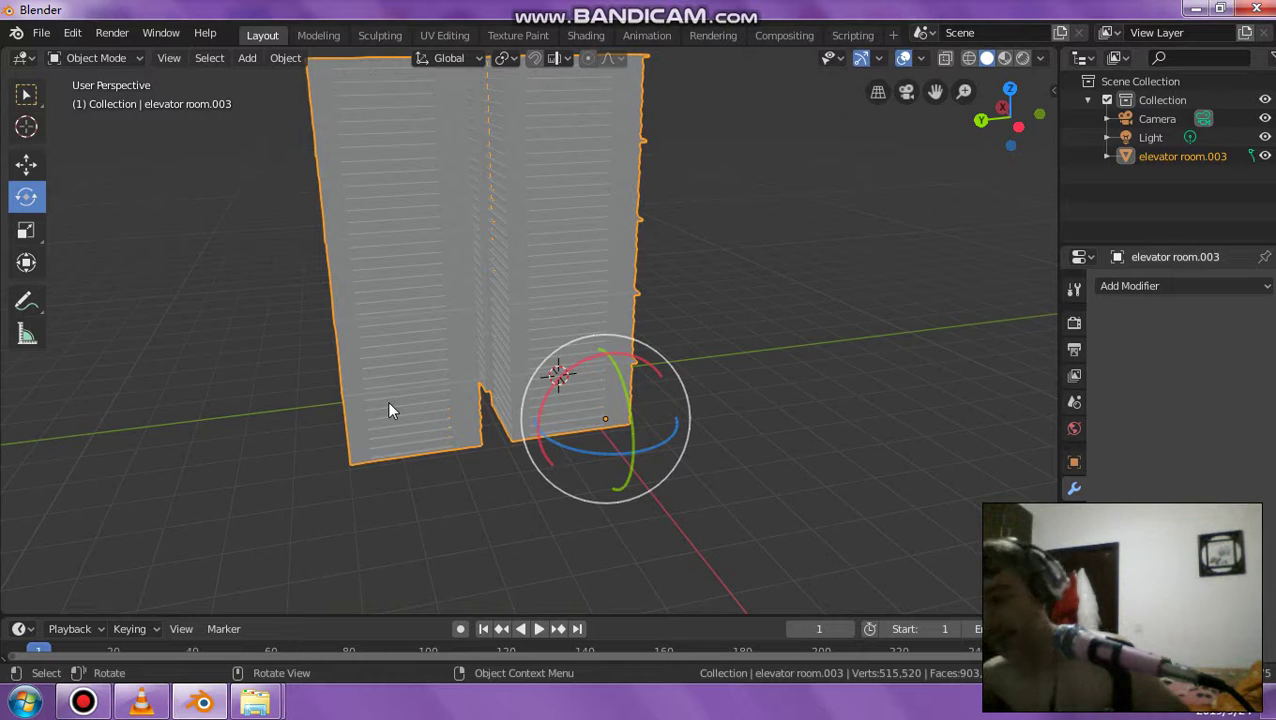
middle_click_drag(351, 299, 317, 380, "shift")
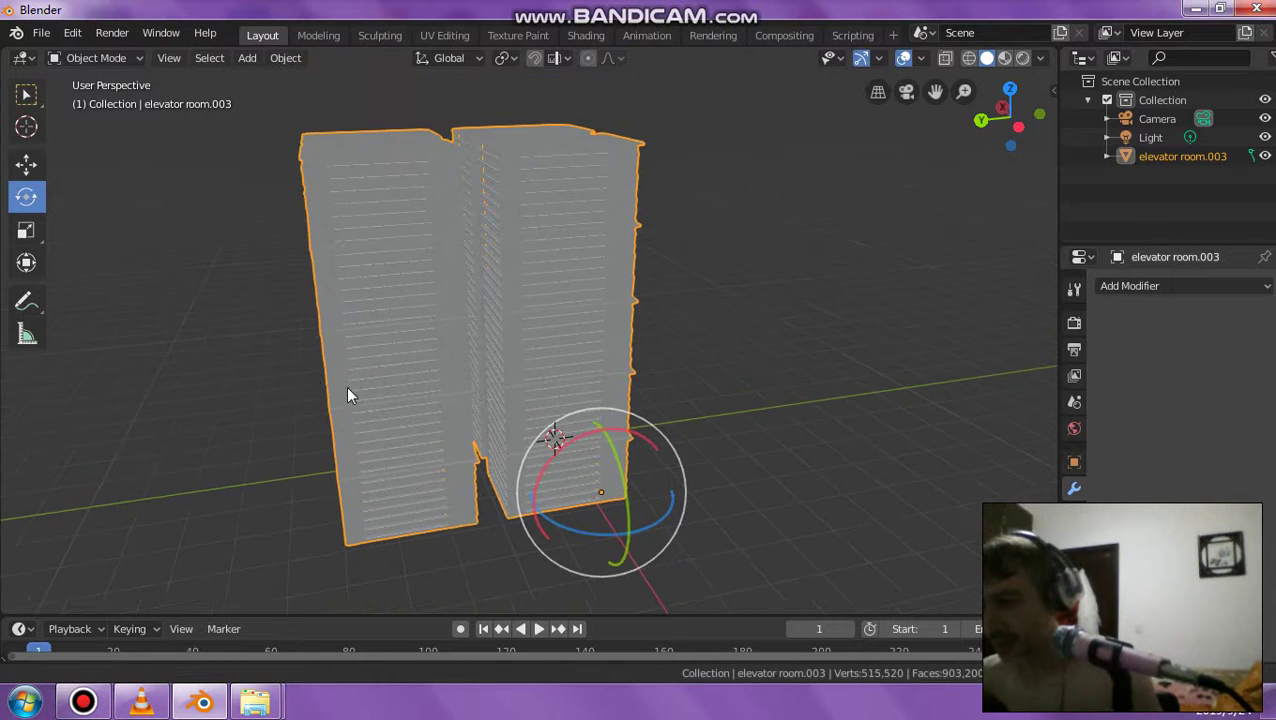
Bring up the File menu to reach the export formats.
left_click(41, 35)
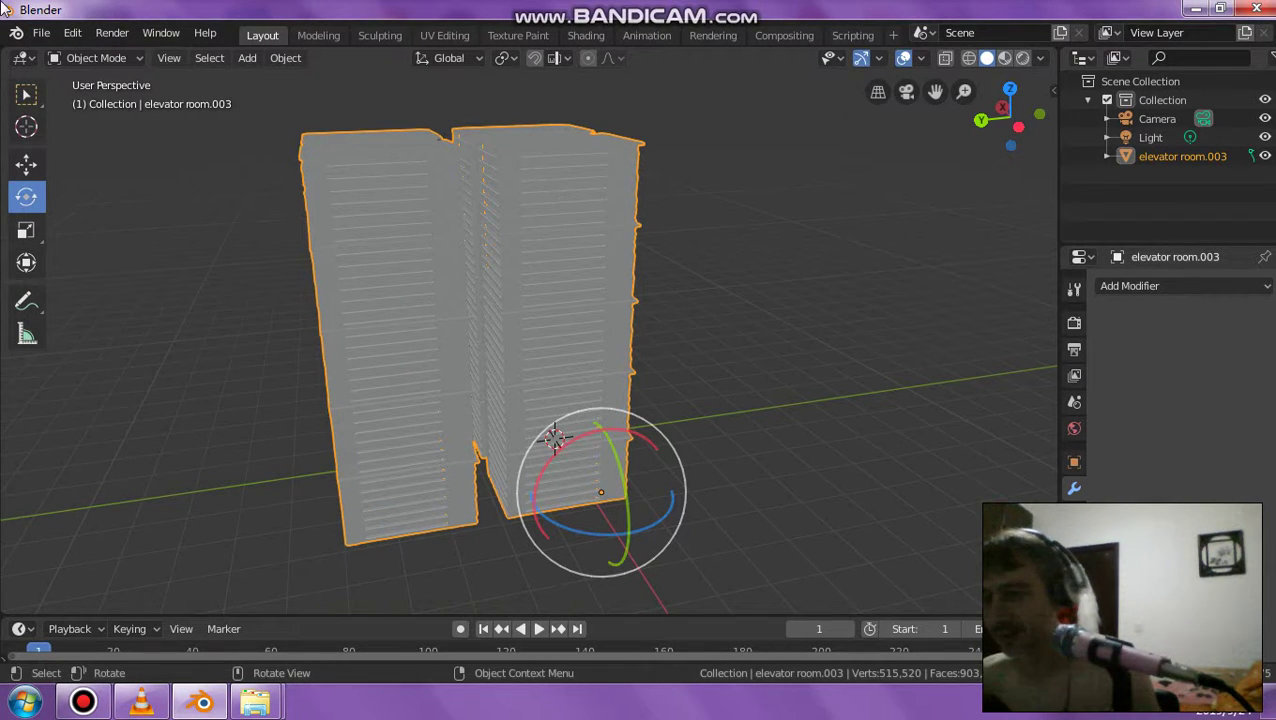
left_click(31, 39)
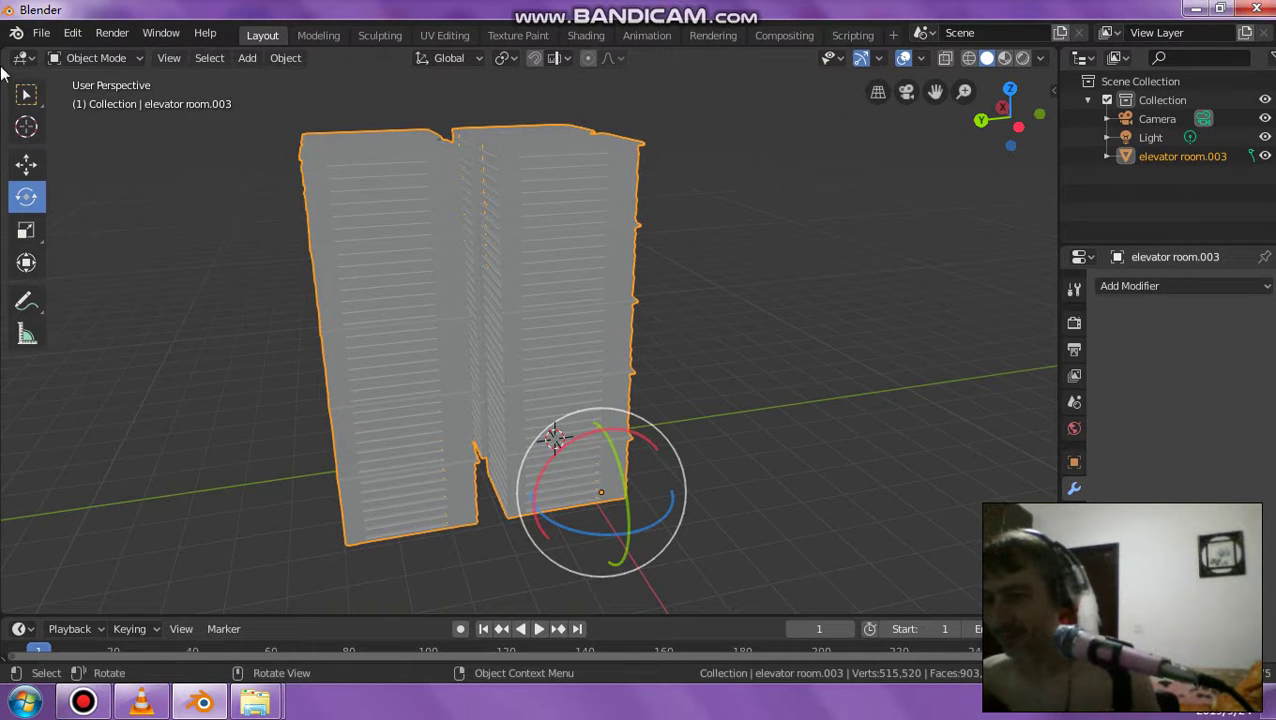
left_click(15, 33)
left_click(41, 33)
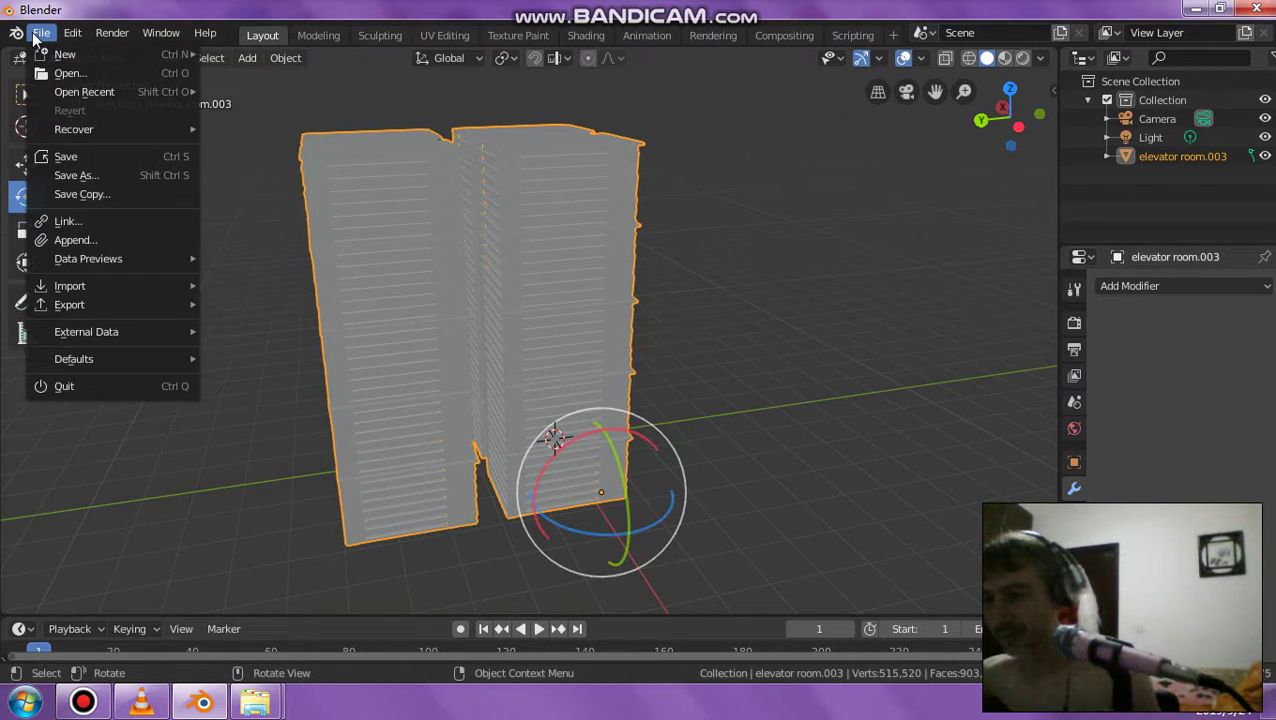
mouse_move(70, 304)
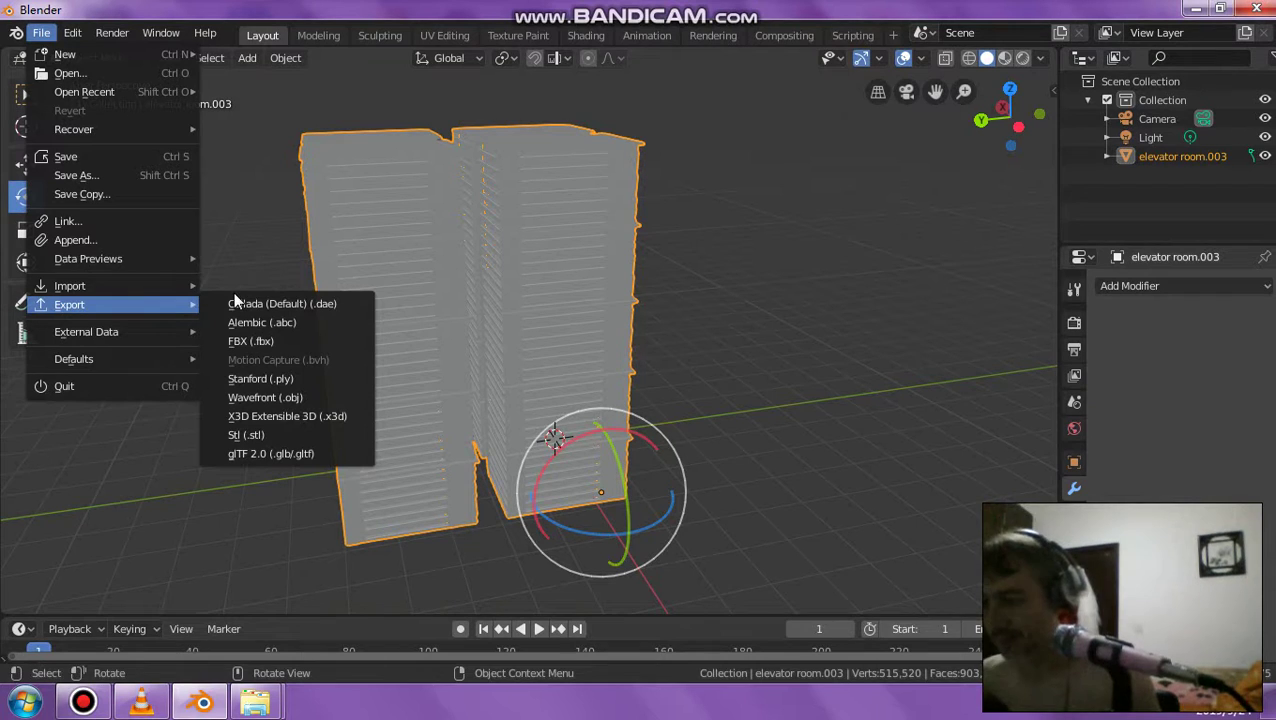
Start a Collada export and browse E: to the 3D PROPS (WINDOWS, DOORS AND MORE) folder.
left_click(258, 303)
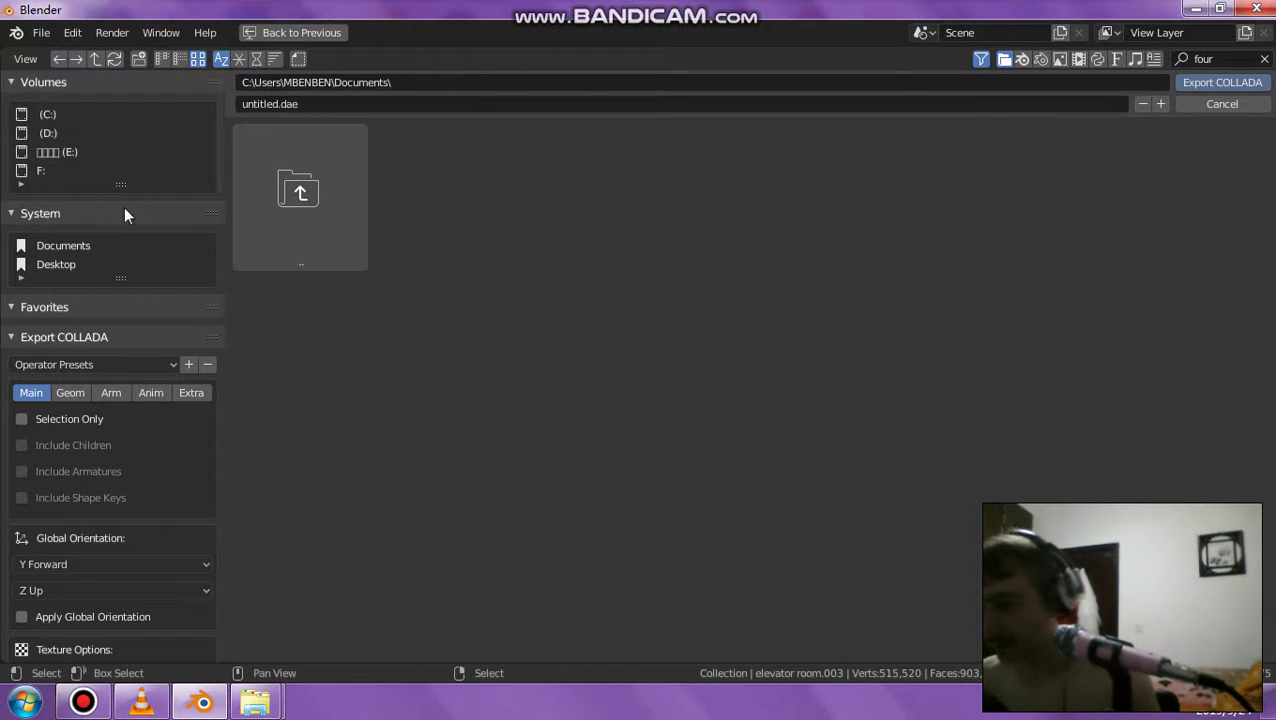
left_click(50, 150)
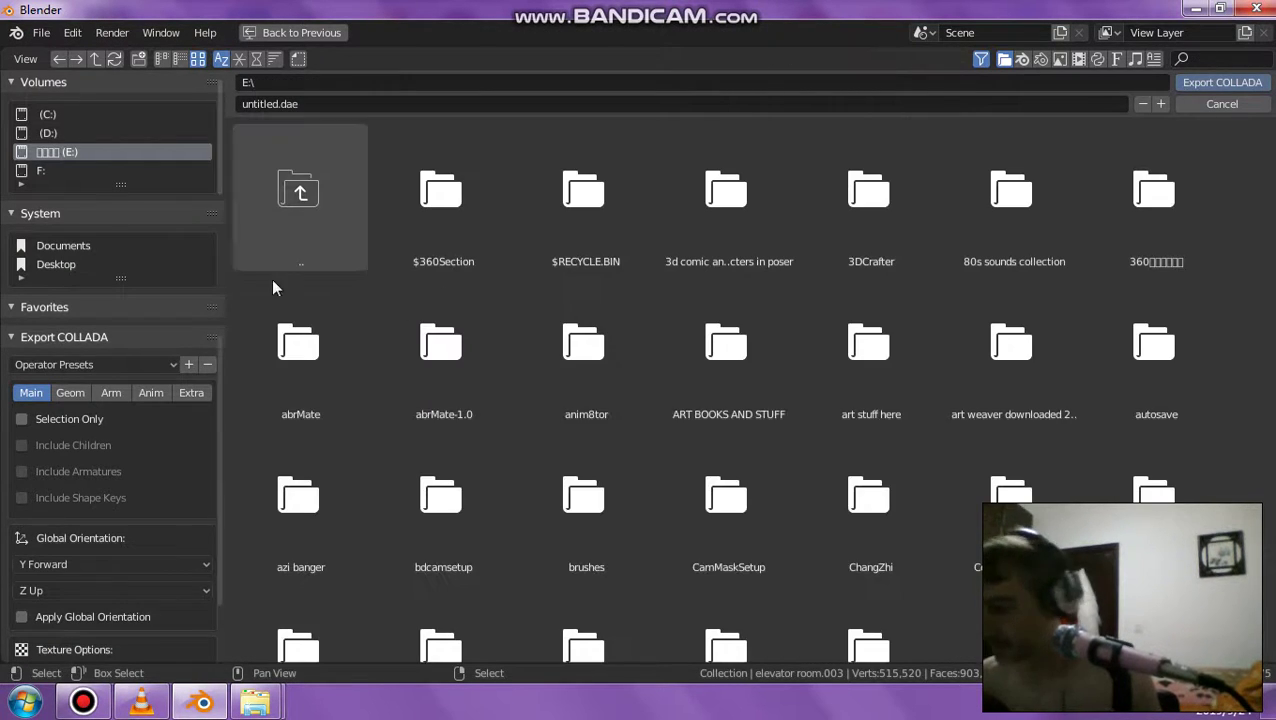
left_click(820, 355)
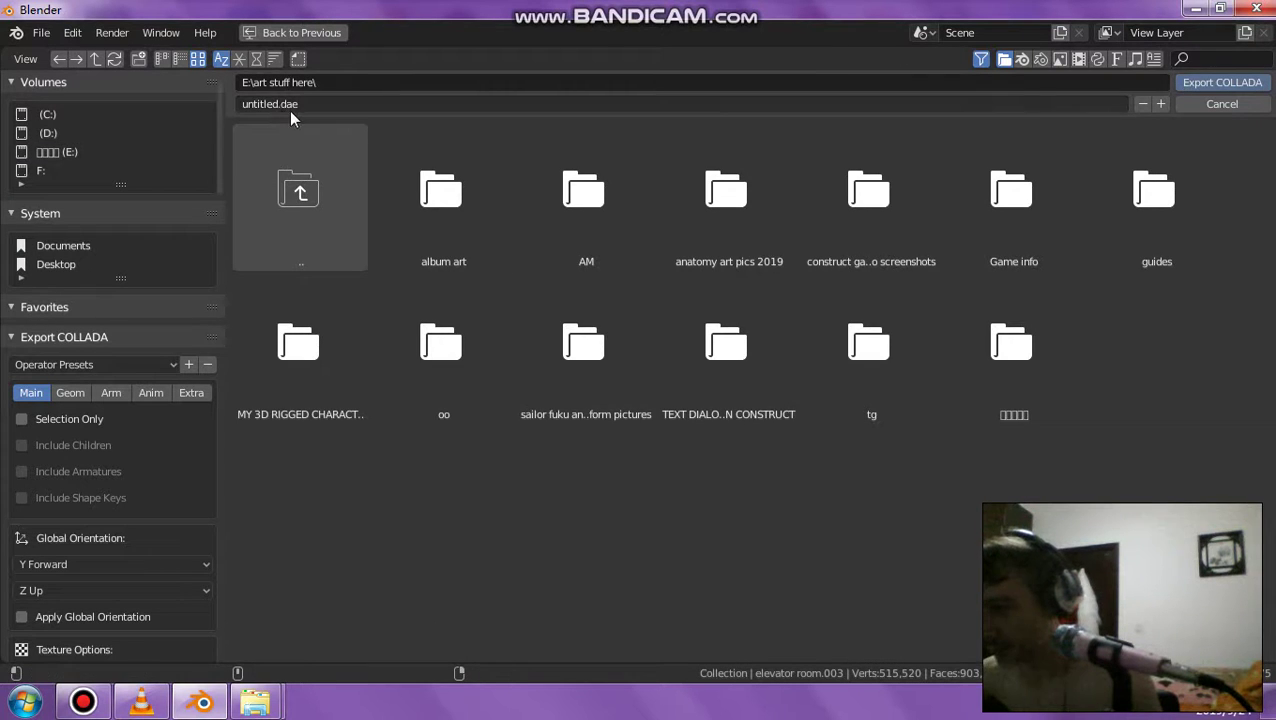
left_click(310, 330)
left_click(380, 224)
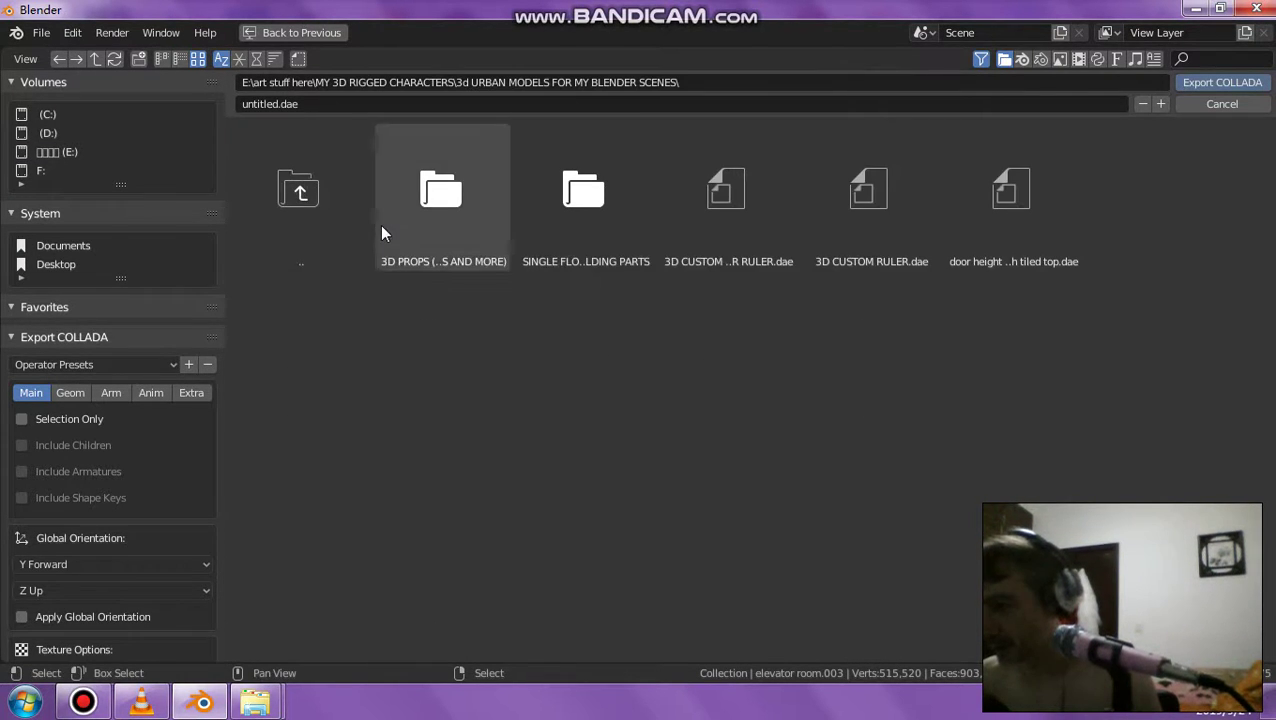
left_click(385, 165)
Edit the export file name toward '4 king size'.
left_click(265, 107)
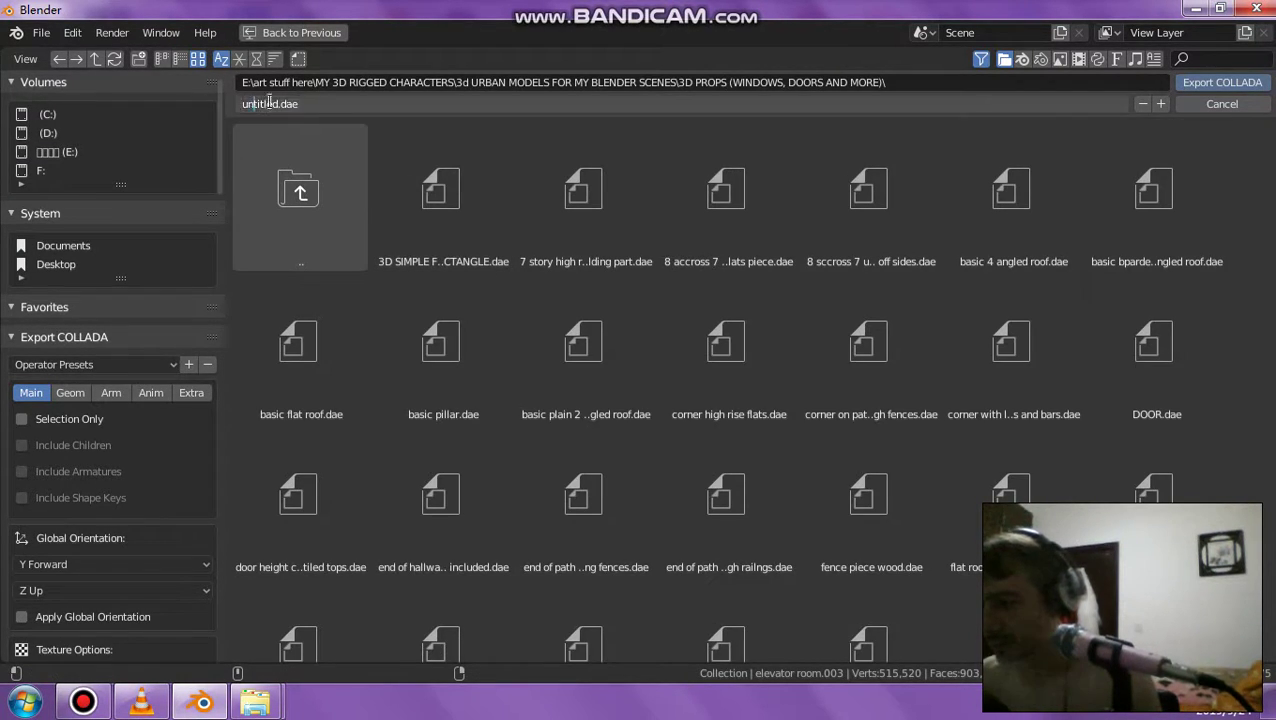
key("Home")
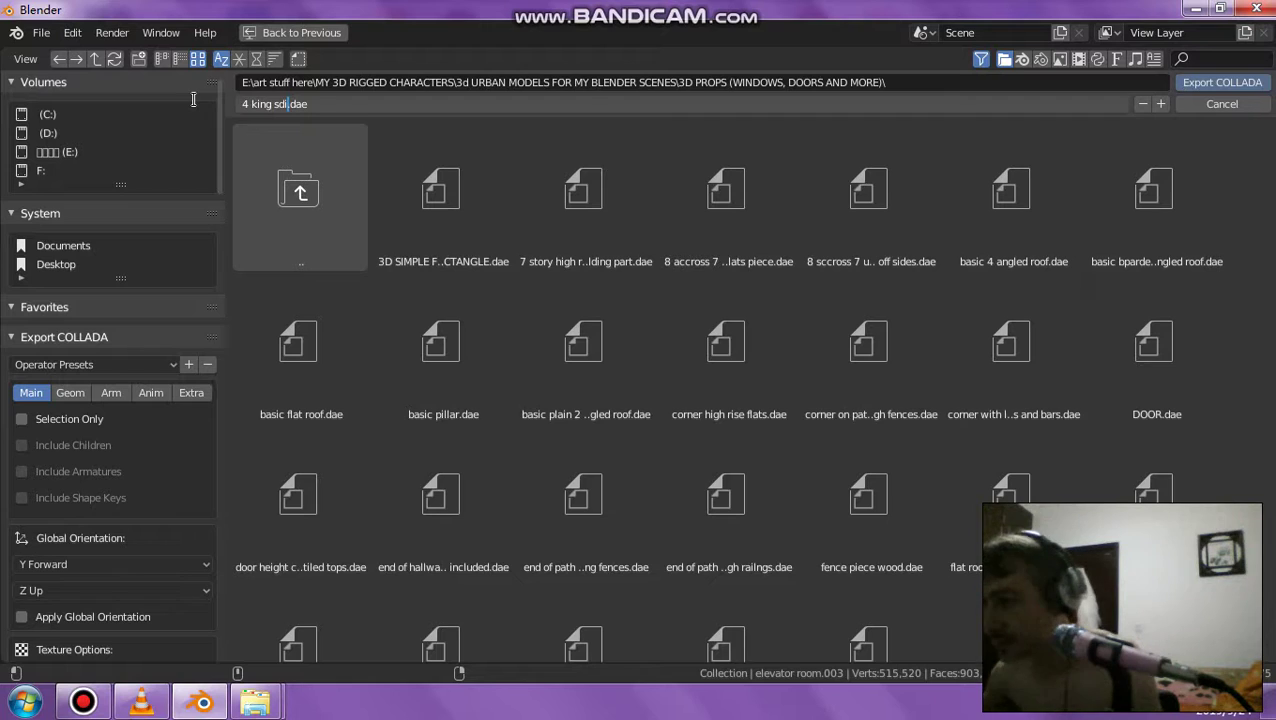
key("BackSpace")
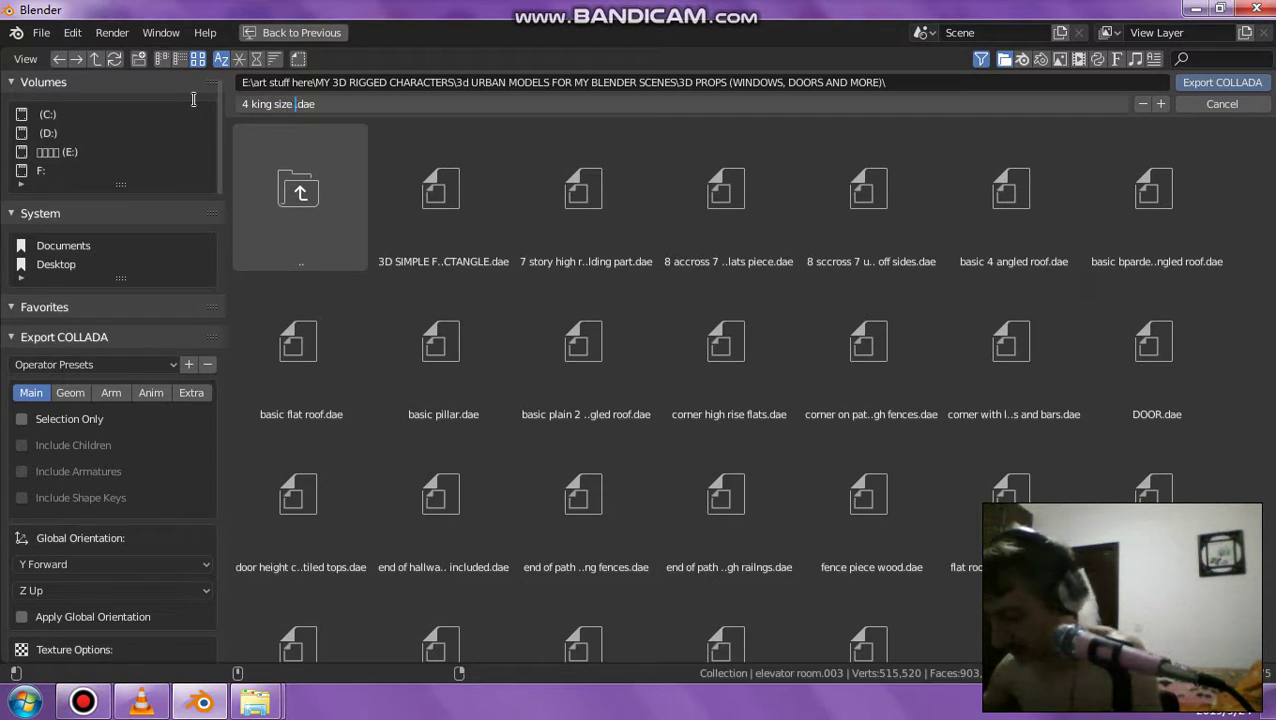